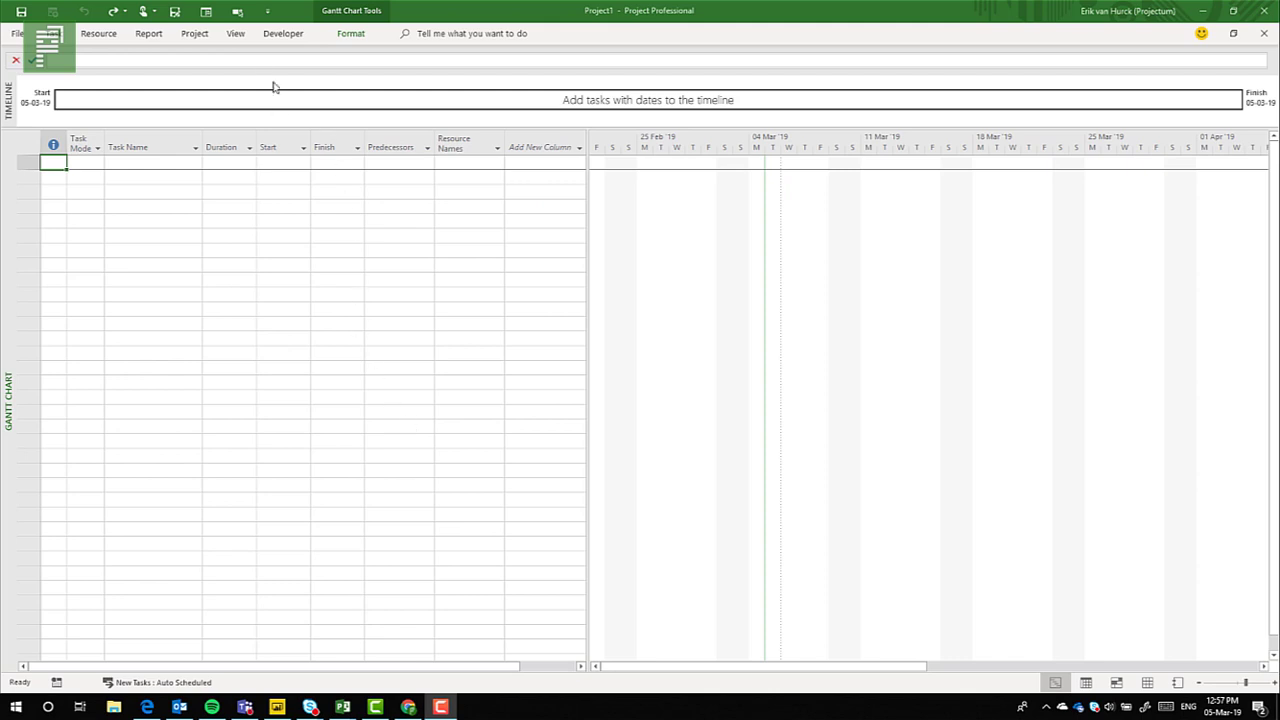
Step: Switch to the open project Commercial Construction (without WBS).mpp
click(237, 34)
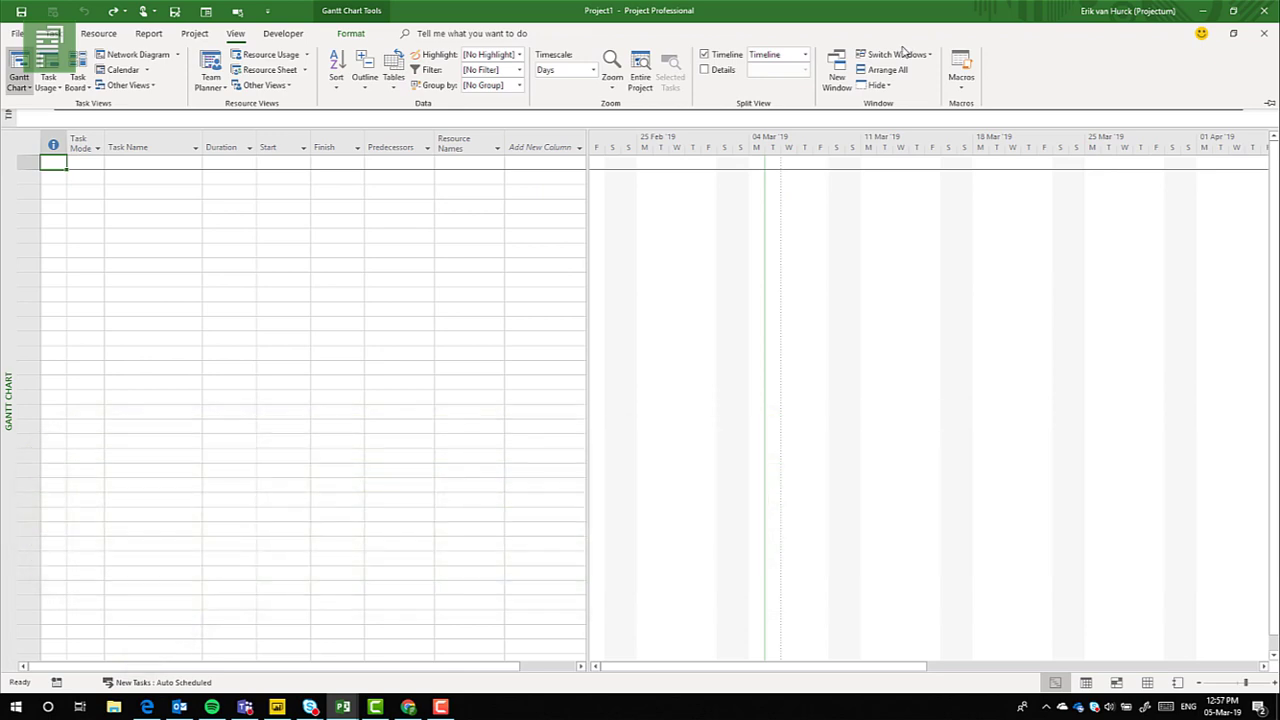
click(902, 54)
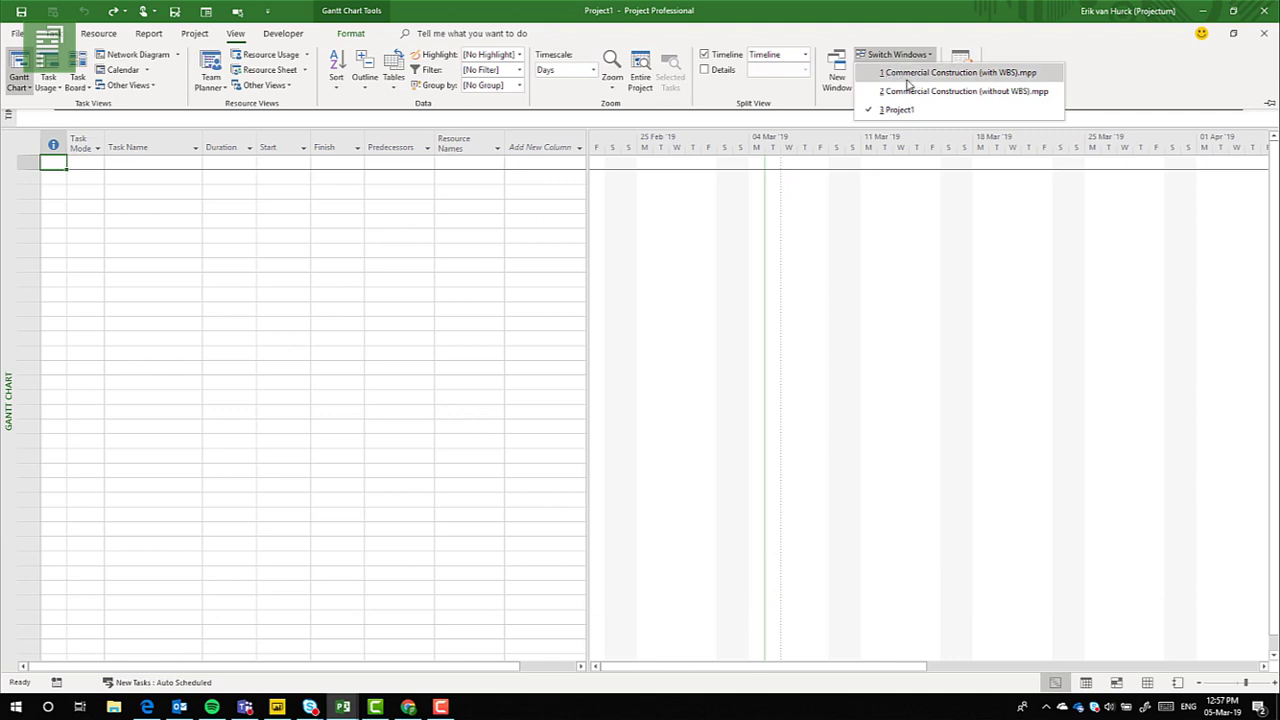
click(1041, 93)
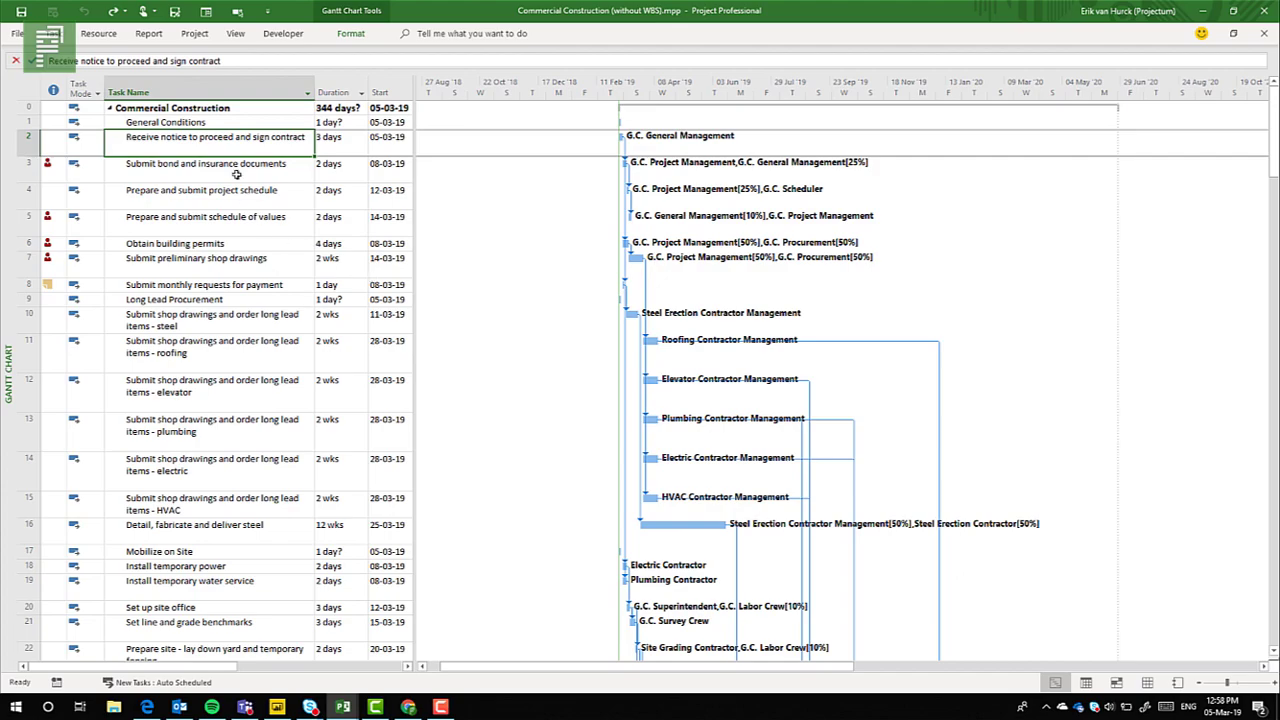
Step: Look through the entire flat task list of the project without WBS, down to its last task, Issue final request for payment
scroll(234, 174, down, 5)
scroll(234, 174, down, 7)
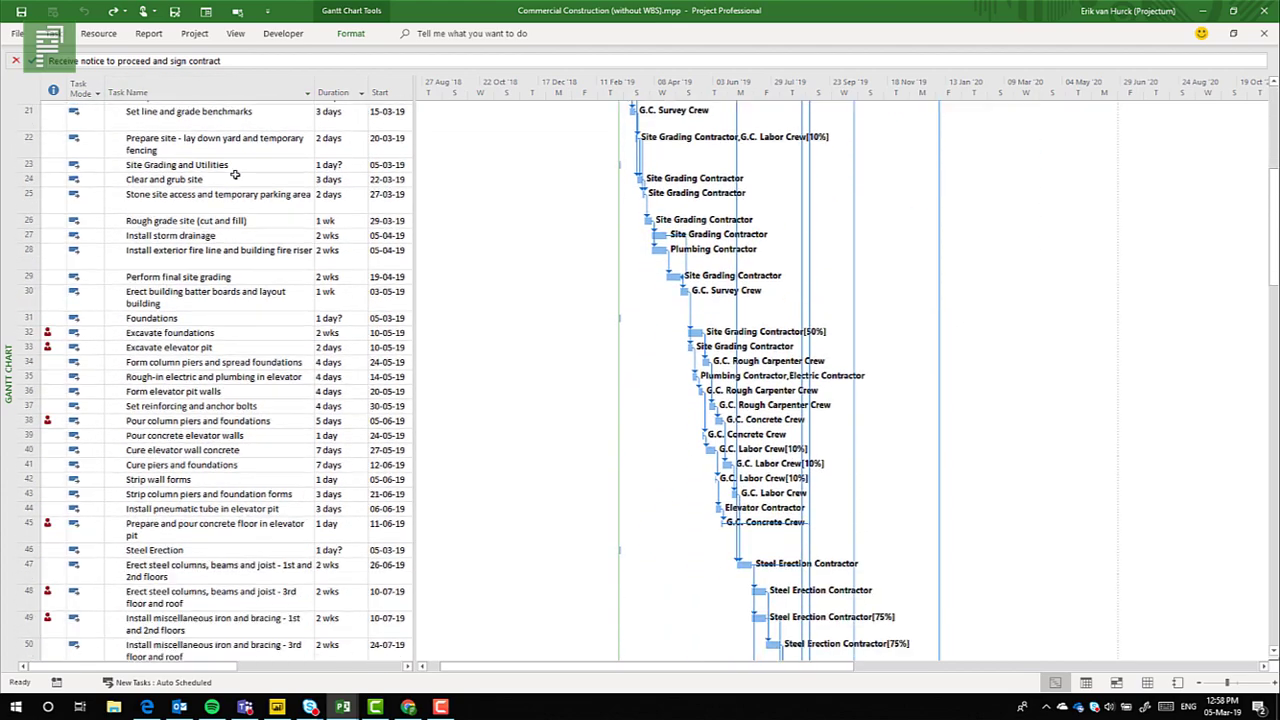
scroll(233, 174, down, 7)
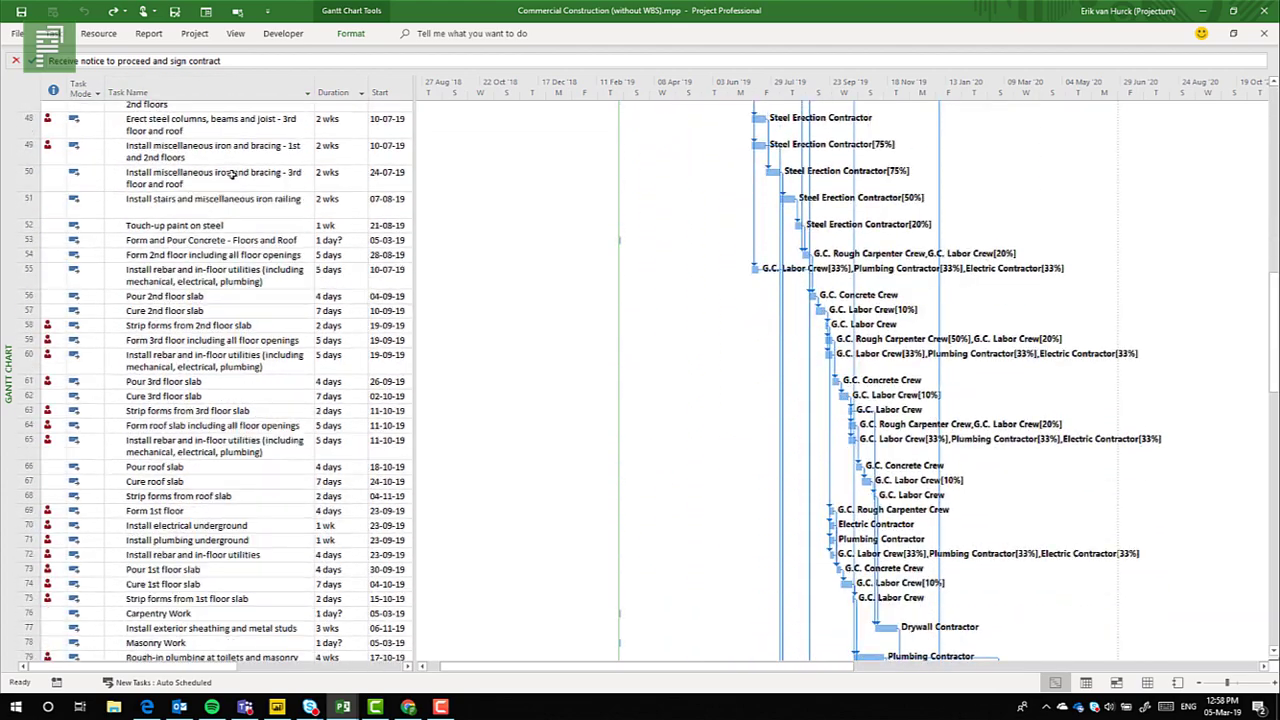
scroll(229, 175, down, 10)
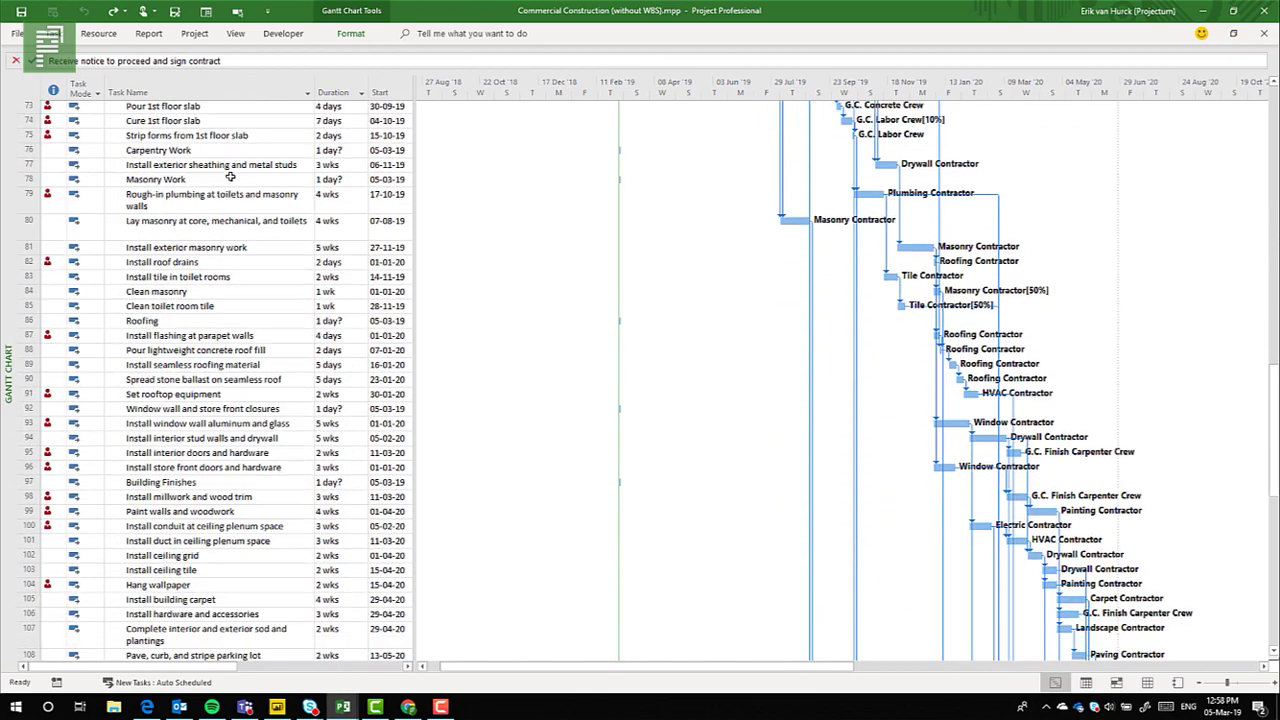
scroll(229, 175, down, 4)
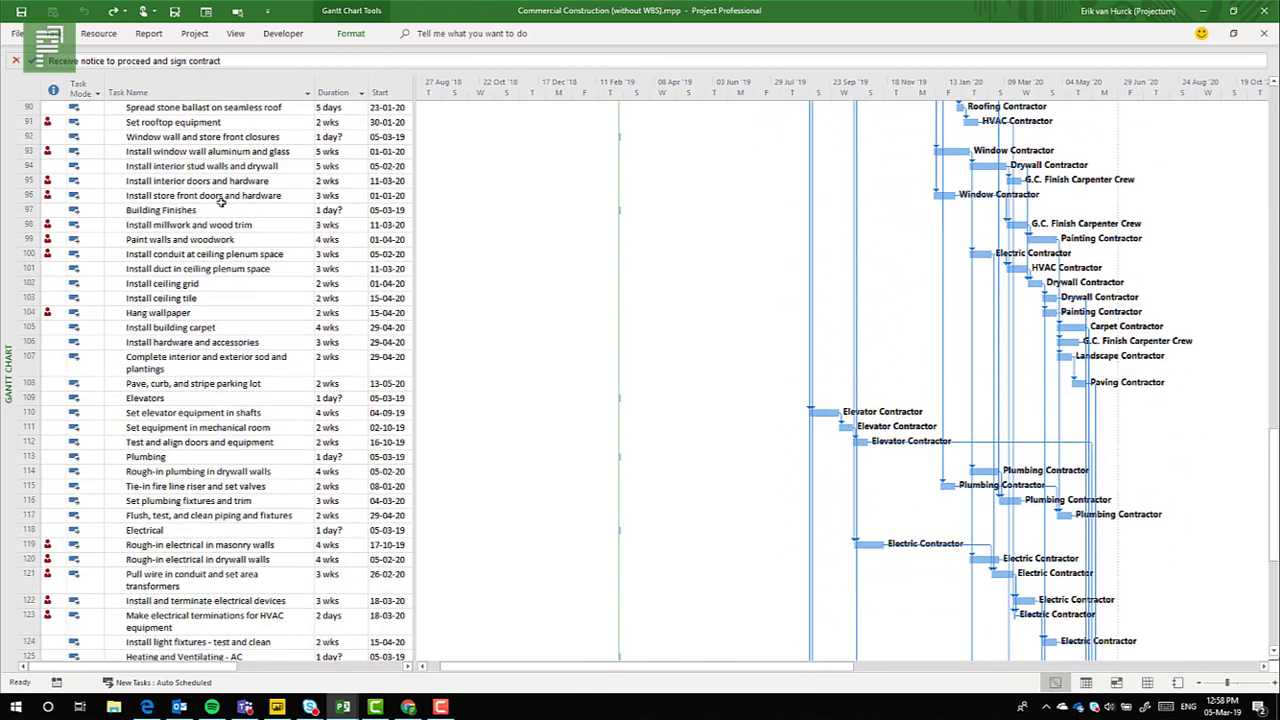
scroll(211, 237, down, 5)
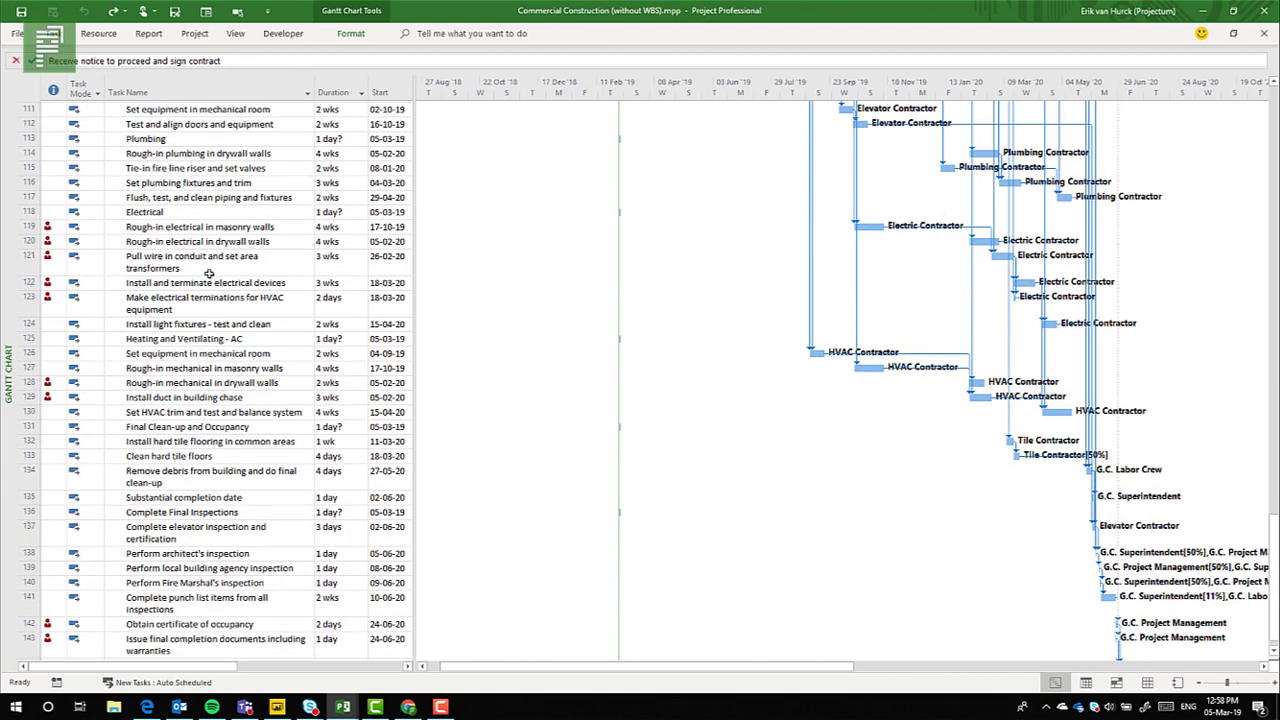
scroll(198, 337, down, 1)
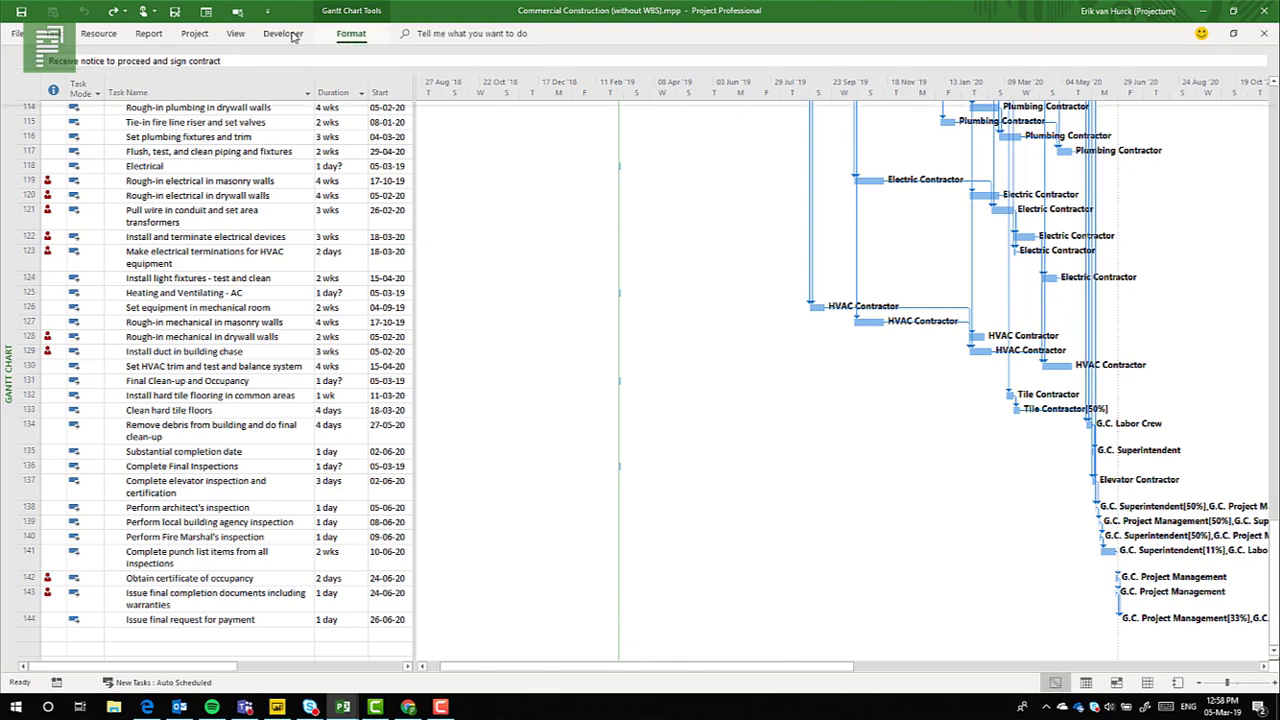
Step: Switch to the open project Commercial Construction (with WBS).mpp
click(238, 34)
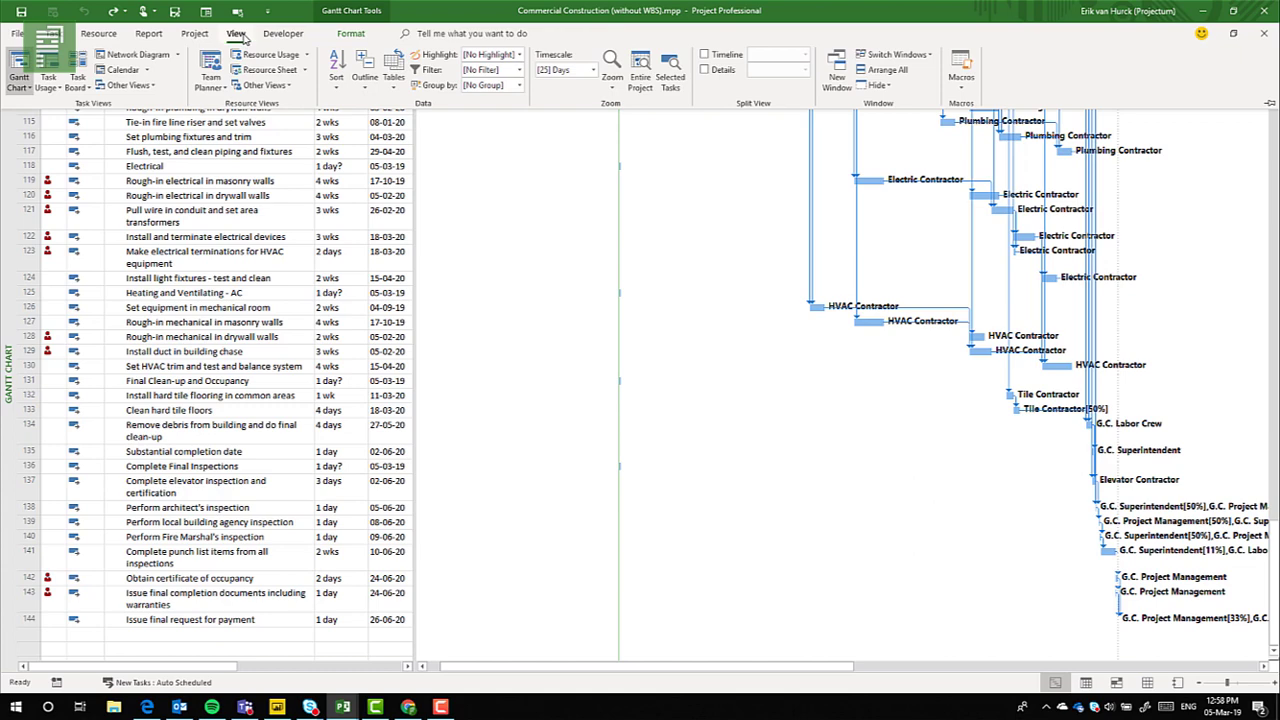
click(862, 57)
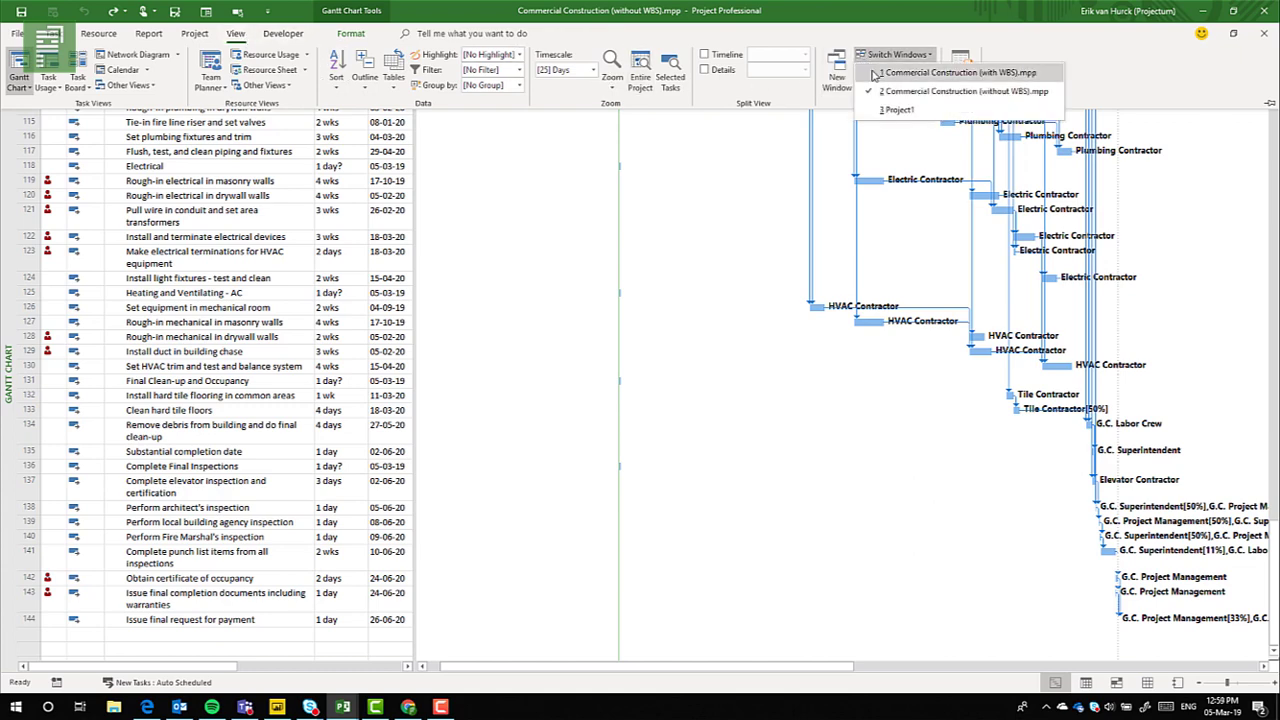
click(875, 76)
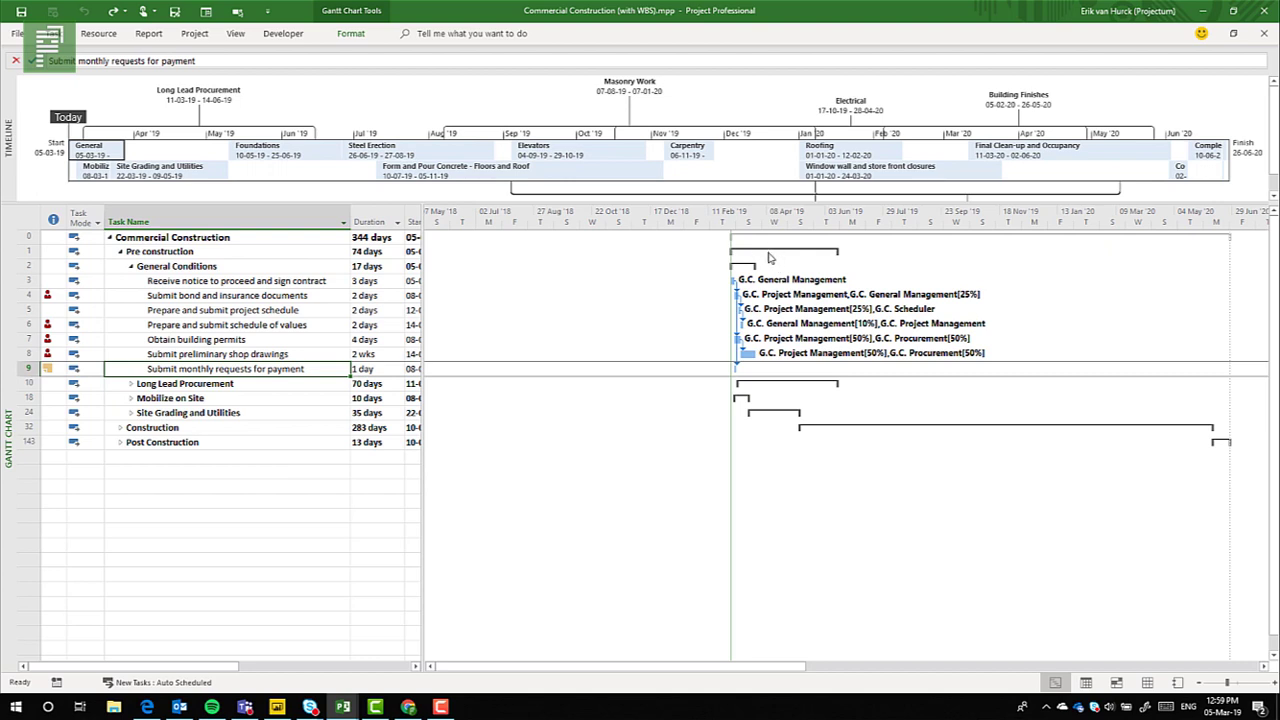
Step: Collapse General Conditions and the Pre construction phase, then expand both again to examine the summary task levels
click(131, 266)
click(120, 252)
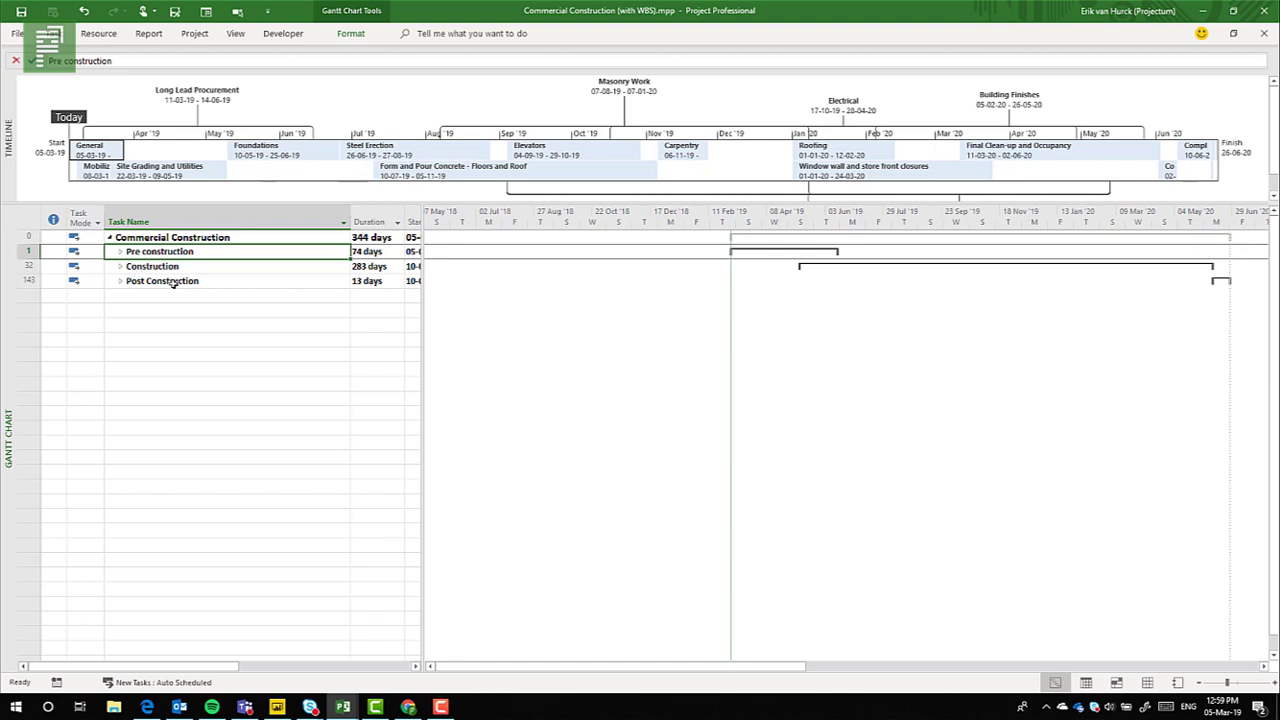
click(121, 253)
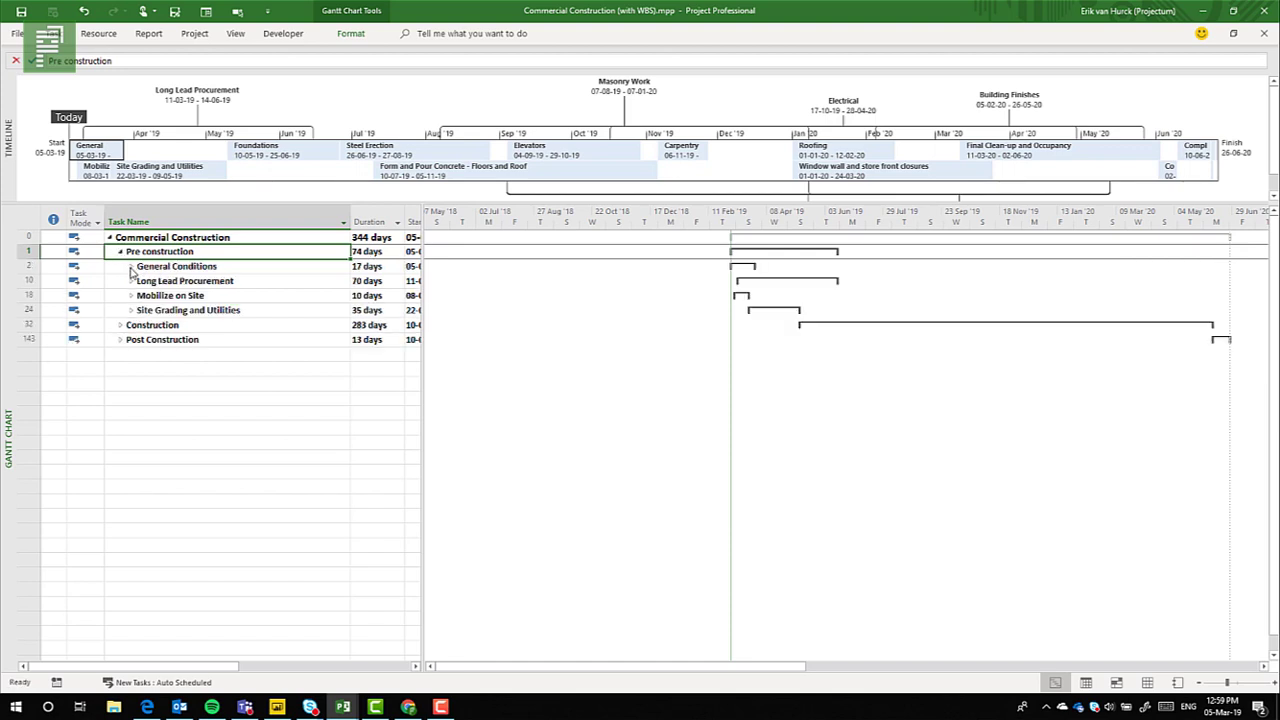
click(130, 268)
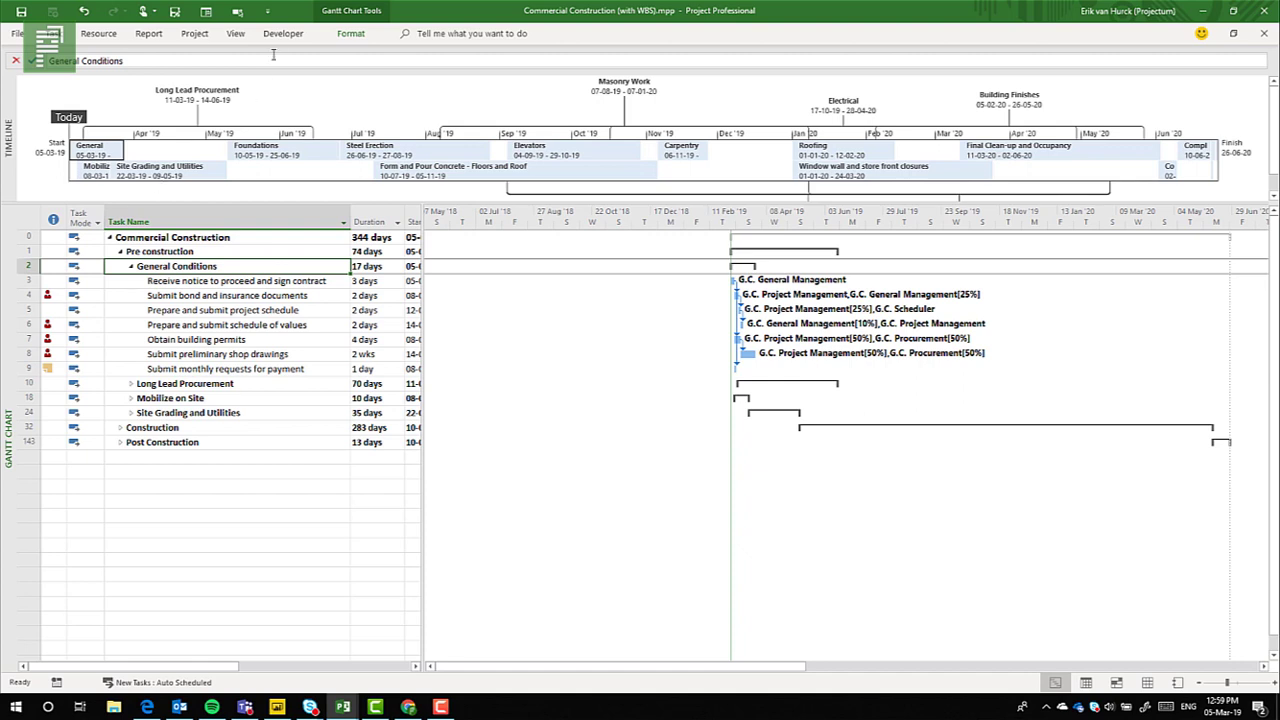
Step: Show outline numbers beside the task names in the Gantt chart and hide the ribbon again
click(341, 34)
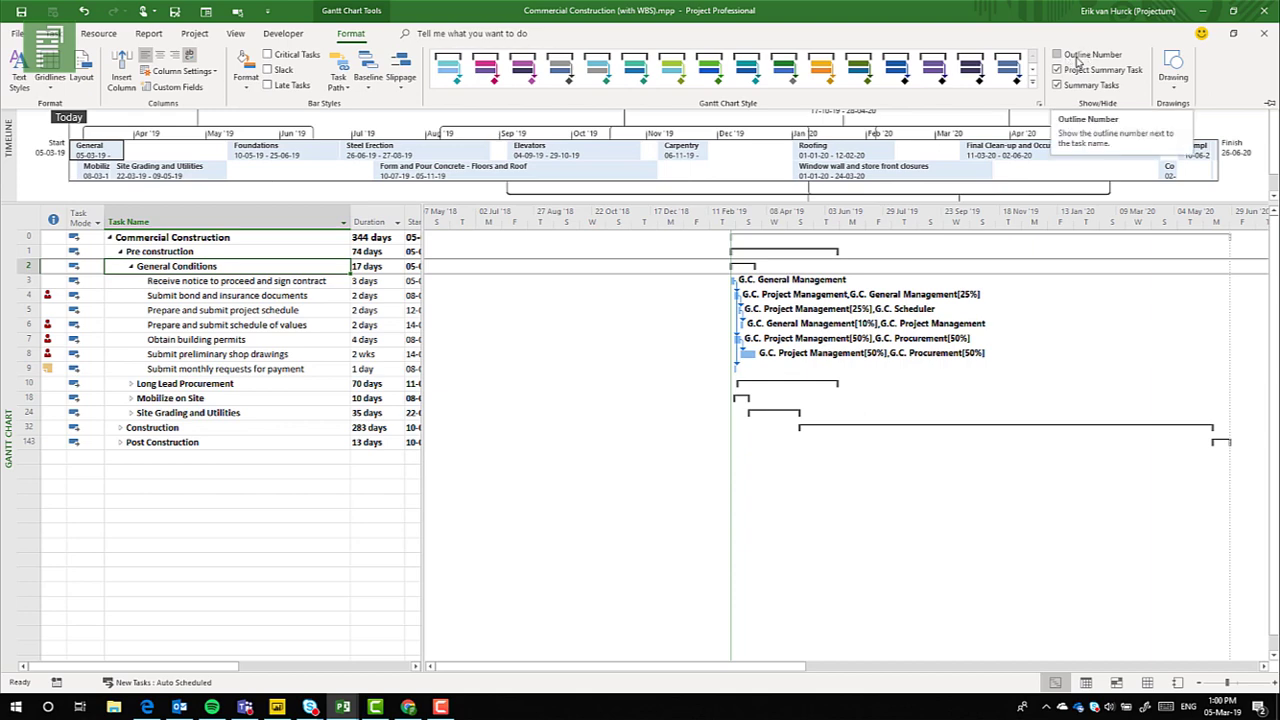
click(1088, 55)
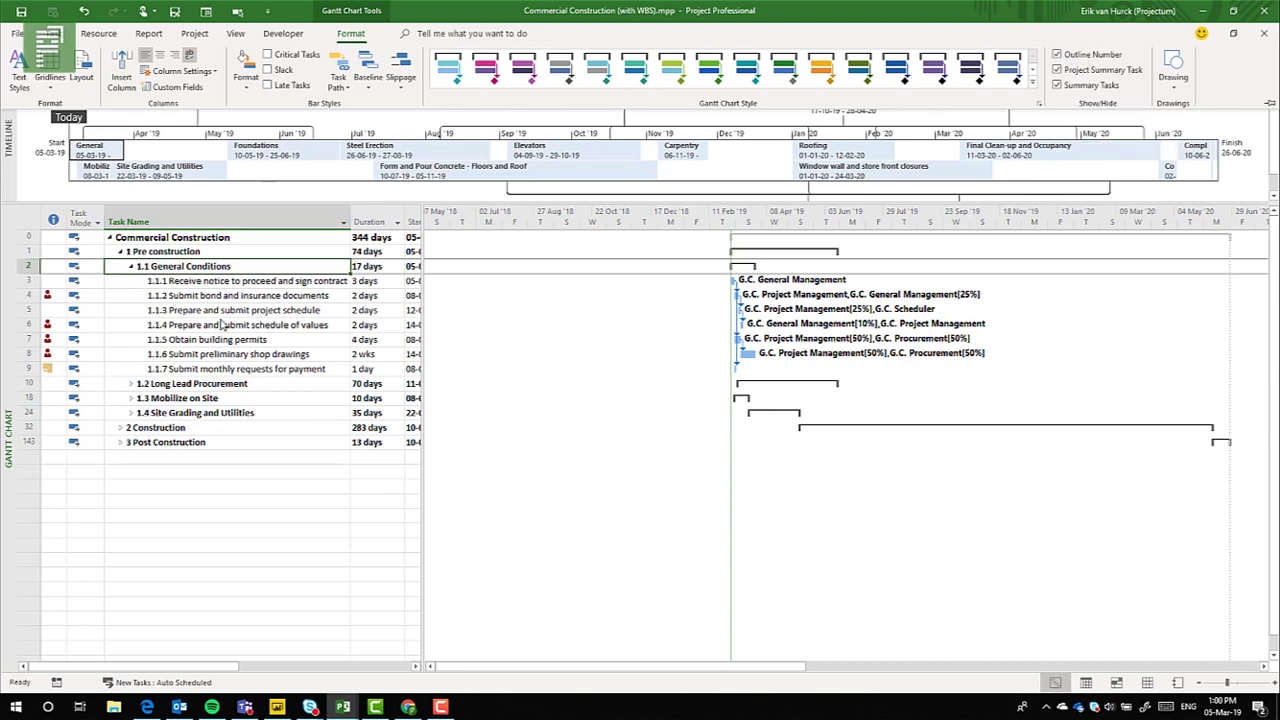
key(ctrl+F1)
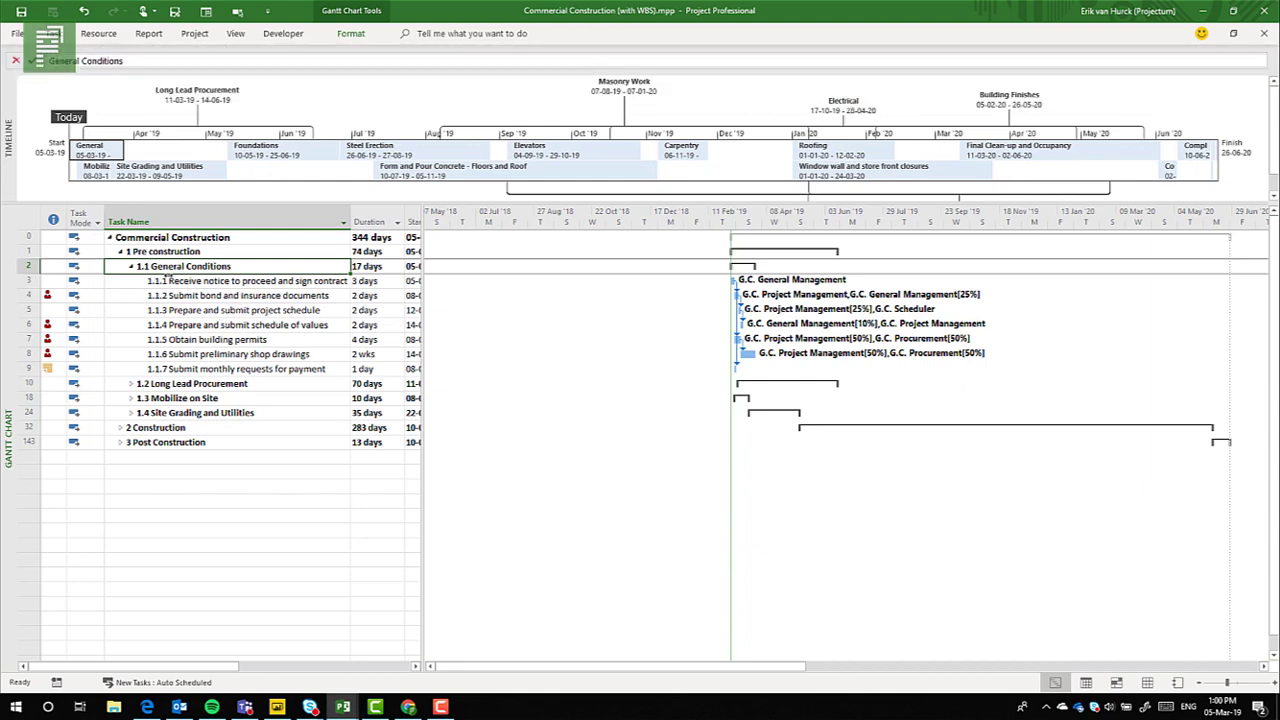
Step: Collapse the General Conditions summary task and the Pre construction phase in the task list
click(135, 266)
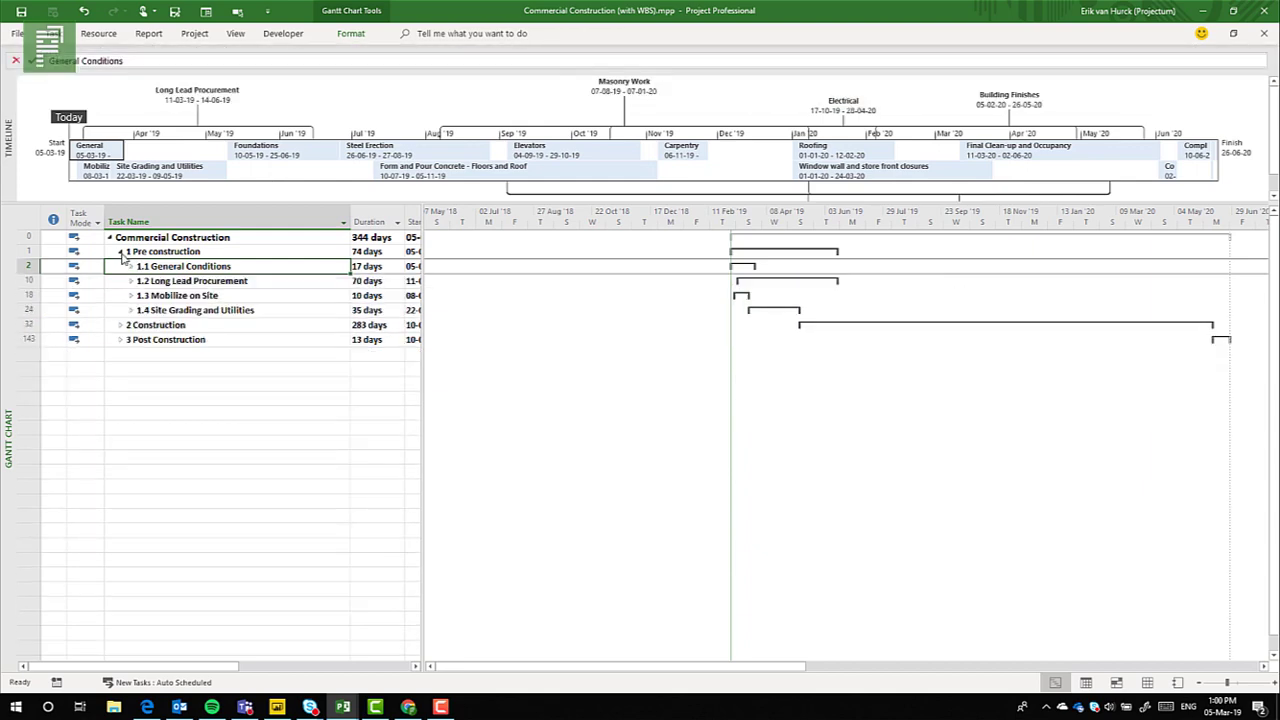
click(120, 251)
click(120, 251)
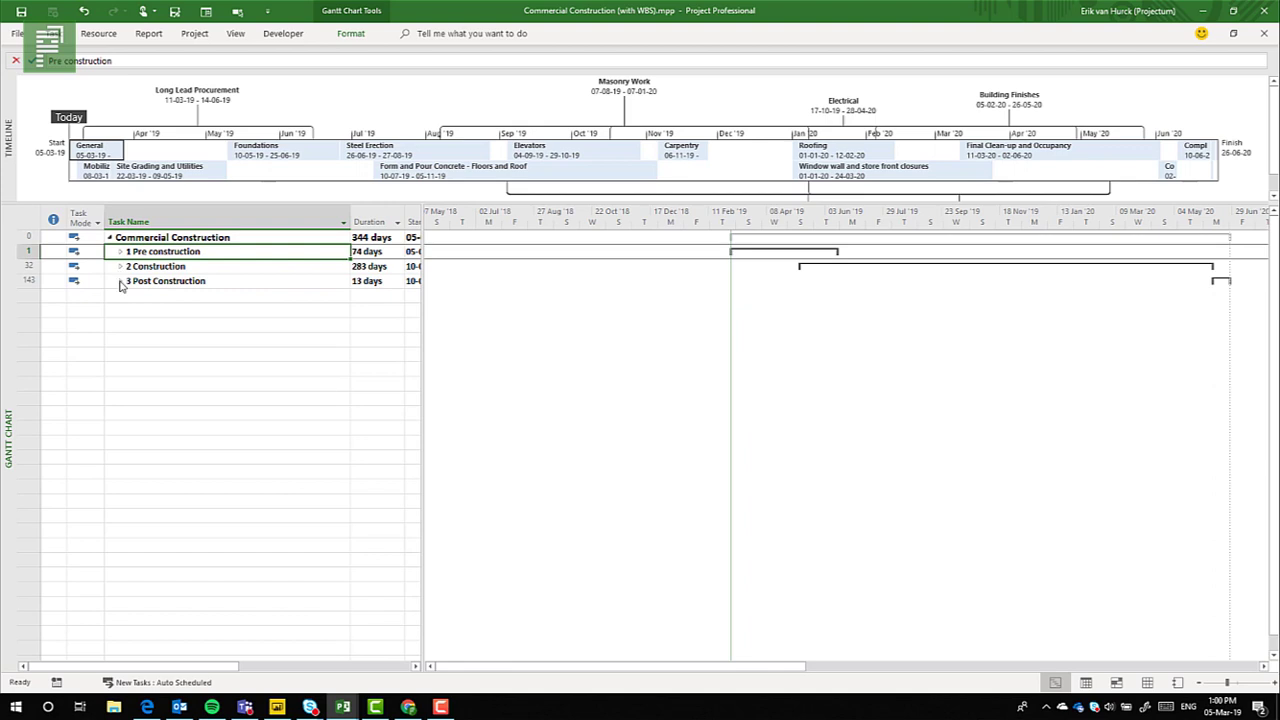
Step: Expand Post Construction, Construction and Form and Pour Concrete - Floors and Roof to examine the numbering of their subtasks
click(119, 281)
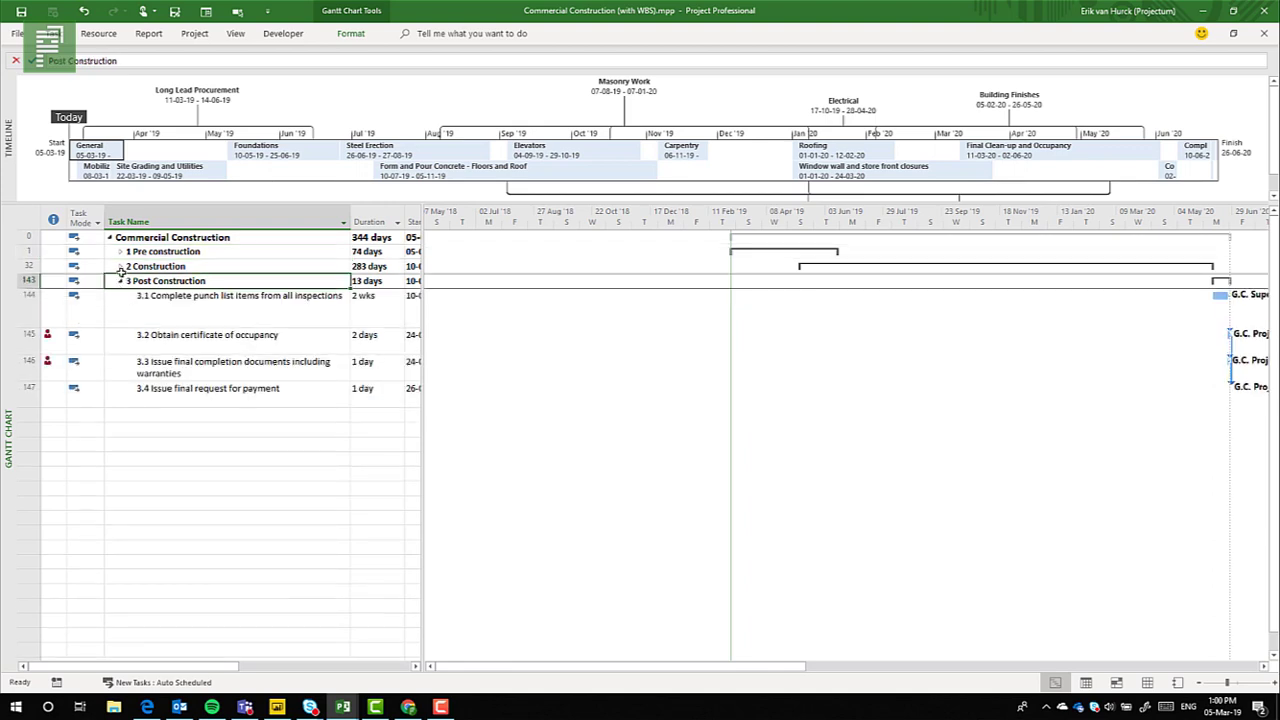
click(120, 267)
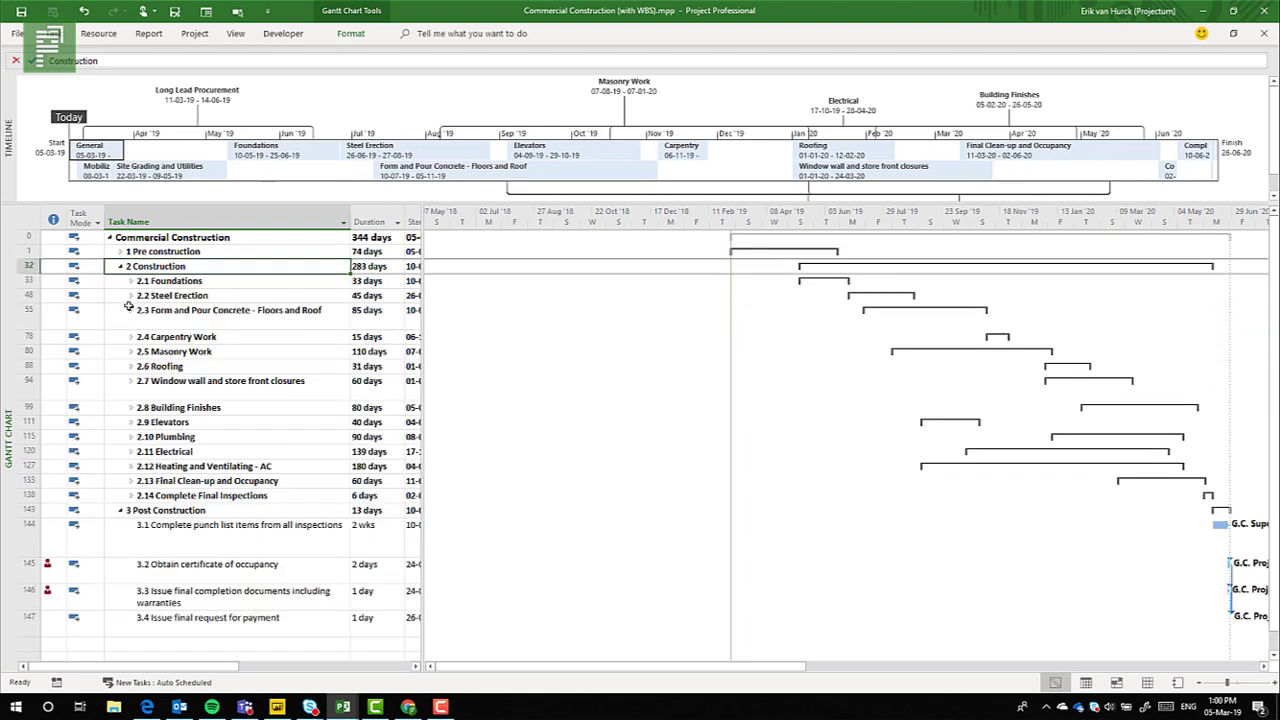
click(130, 311)
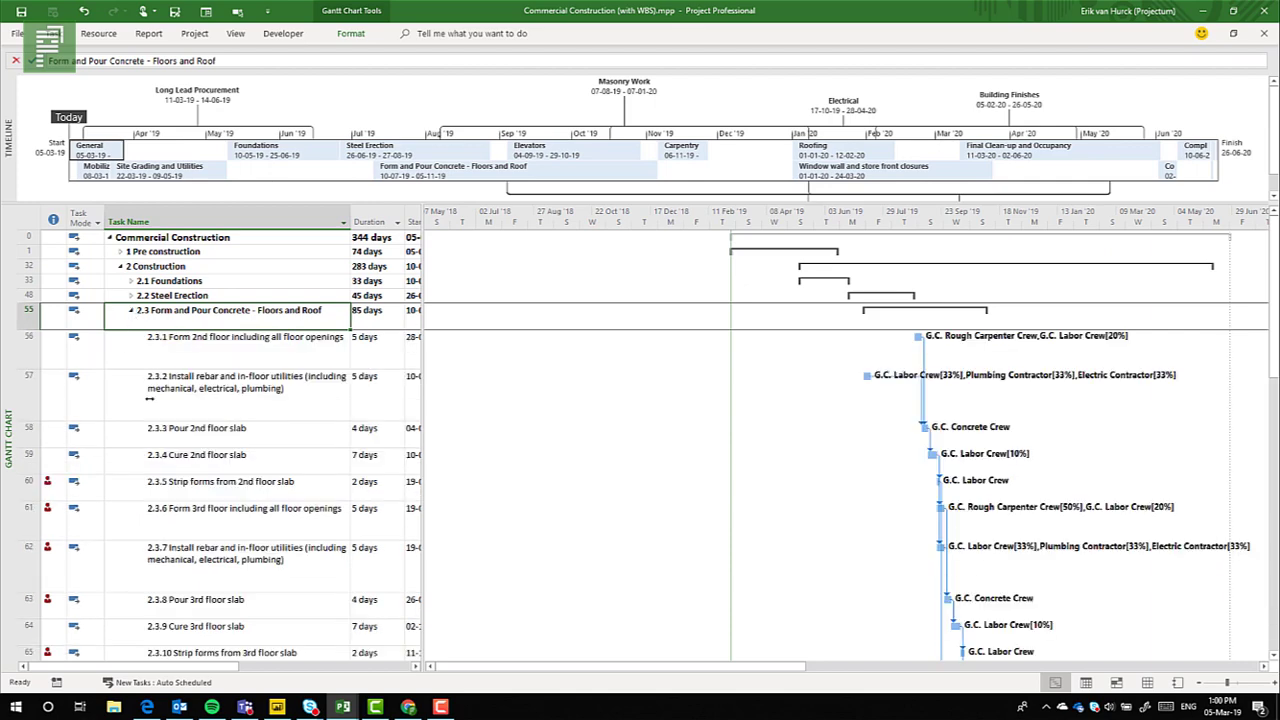
click(146, 436)
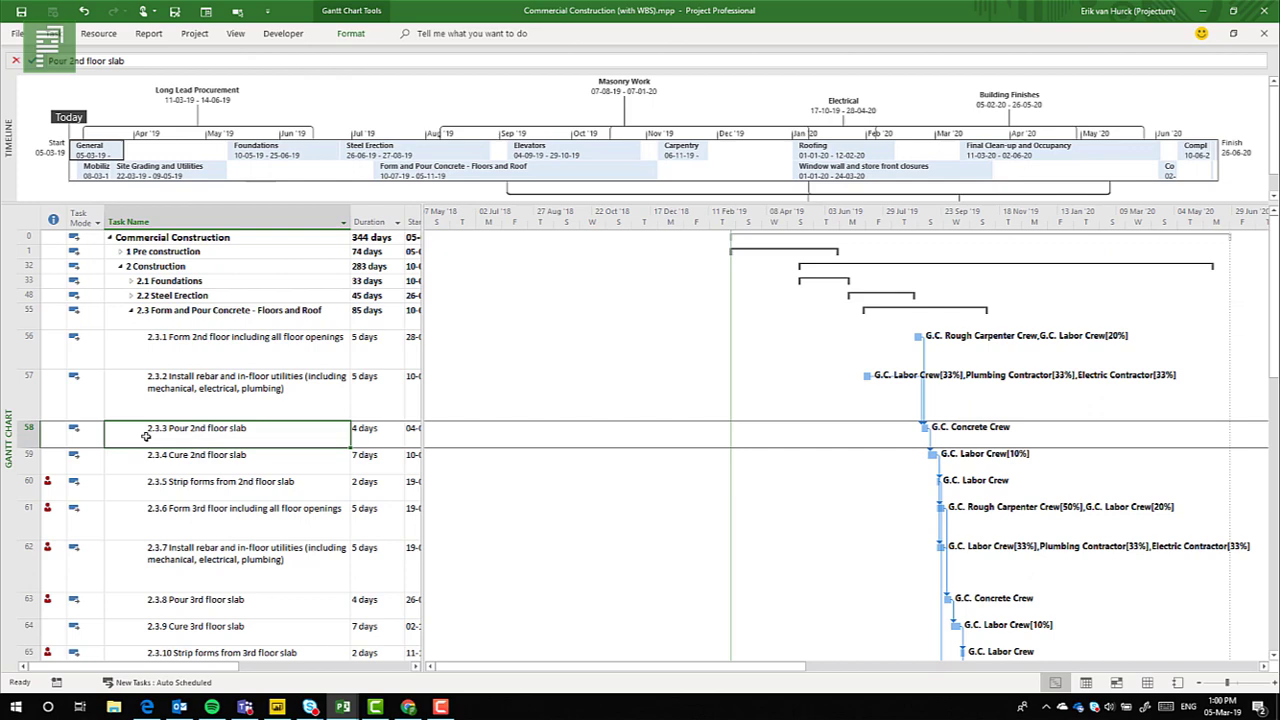
scroll(121, 332, down, 1)
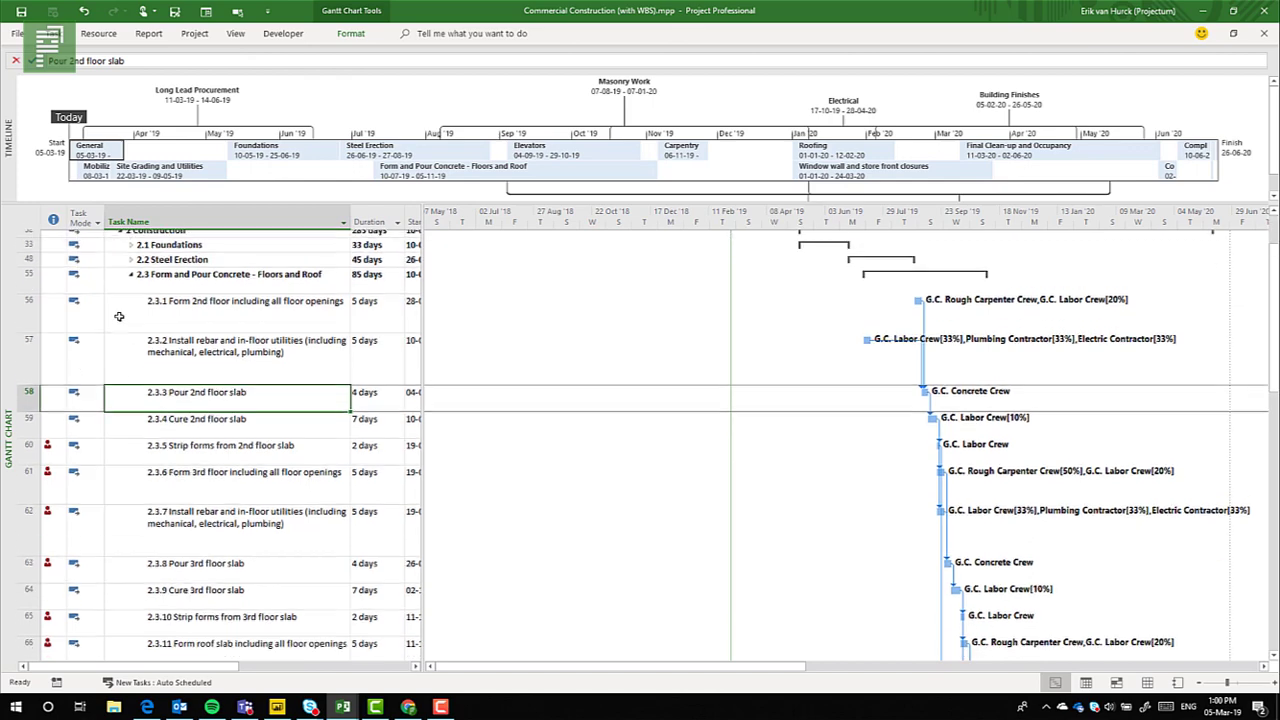
scroll(126, 292, up, 1)
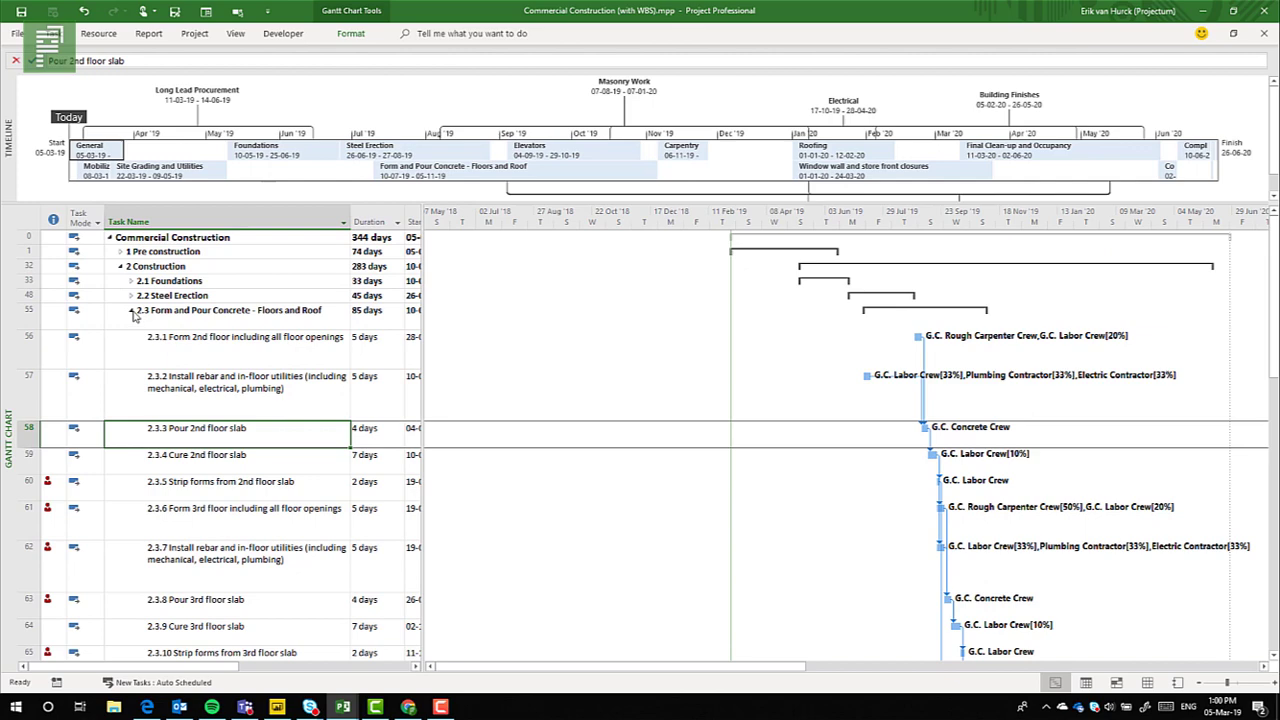
Step: Collapse Form and Pour Concrete - Floors and Roof and the Construction and Post Construction phases
click(133, 313)
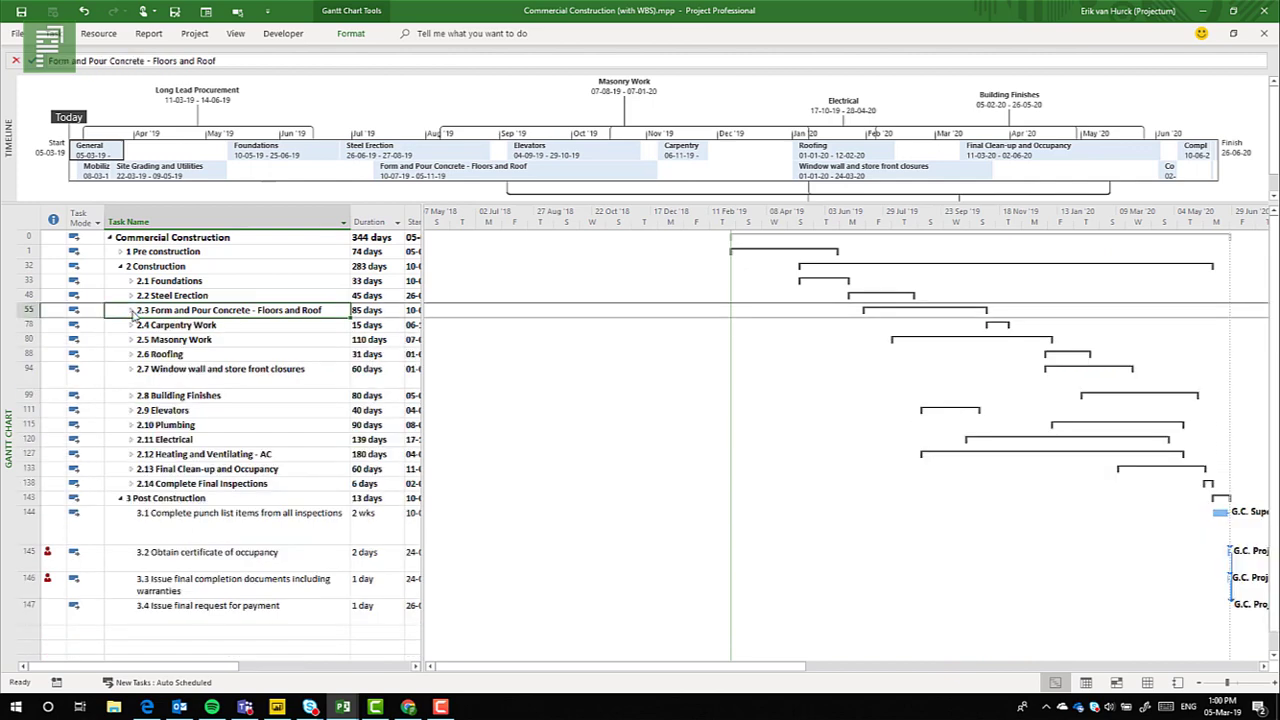
click(121, 267)
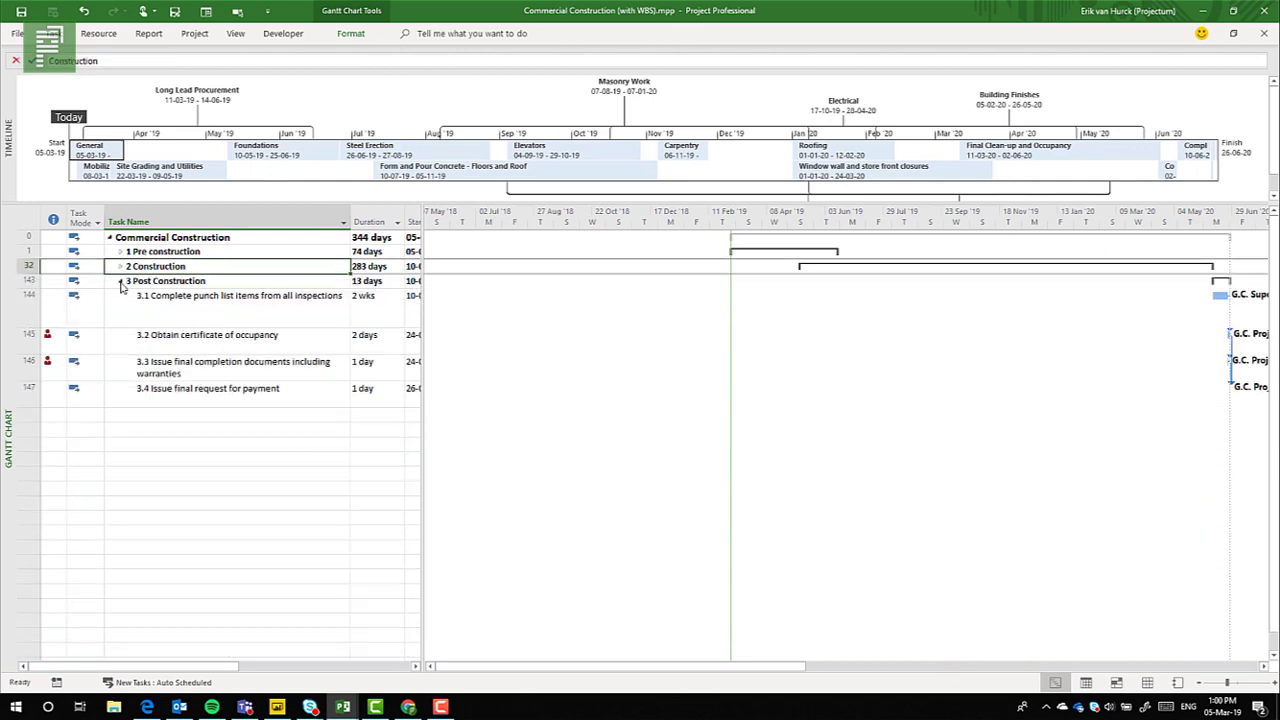
click(120, 281)
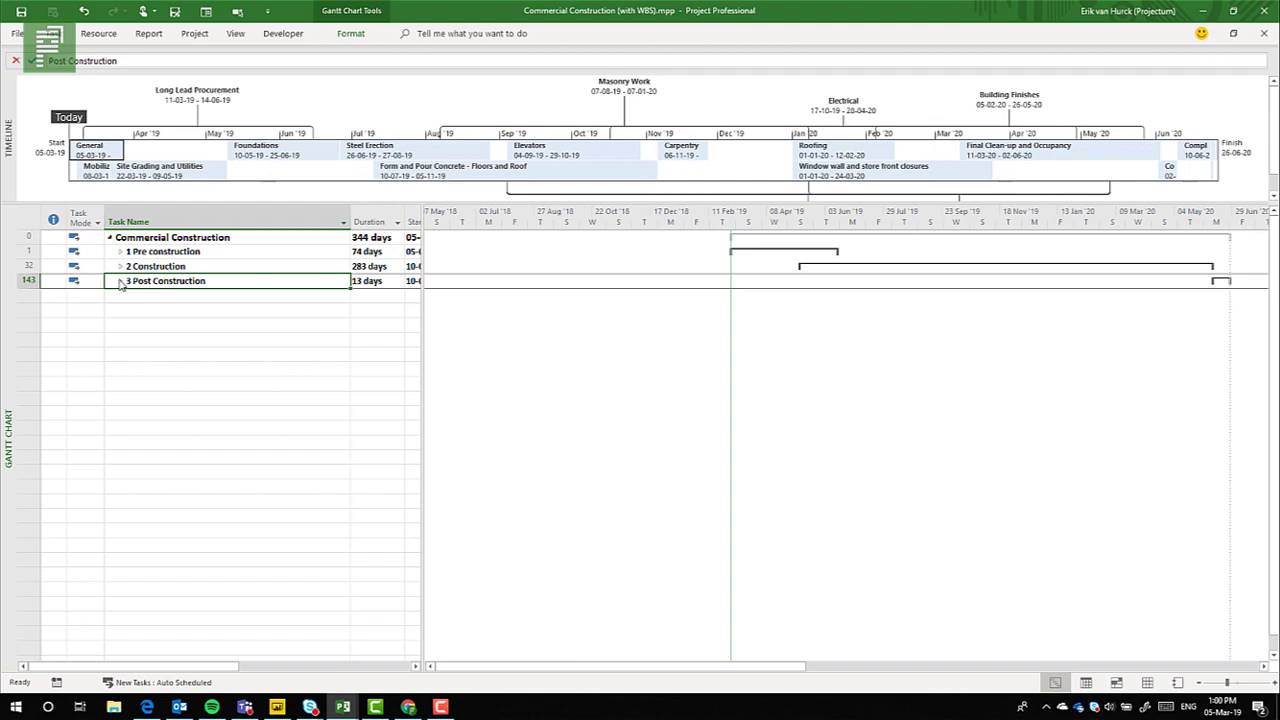
Step: Open the Project Overview dashboard report for the WBS project and hide the ribbon
click(150, 36)
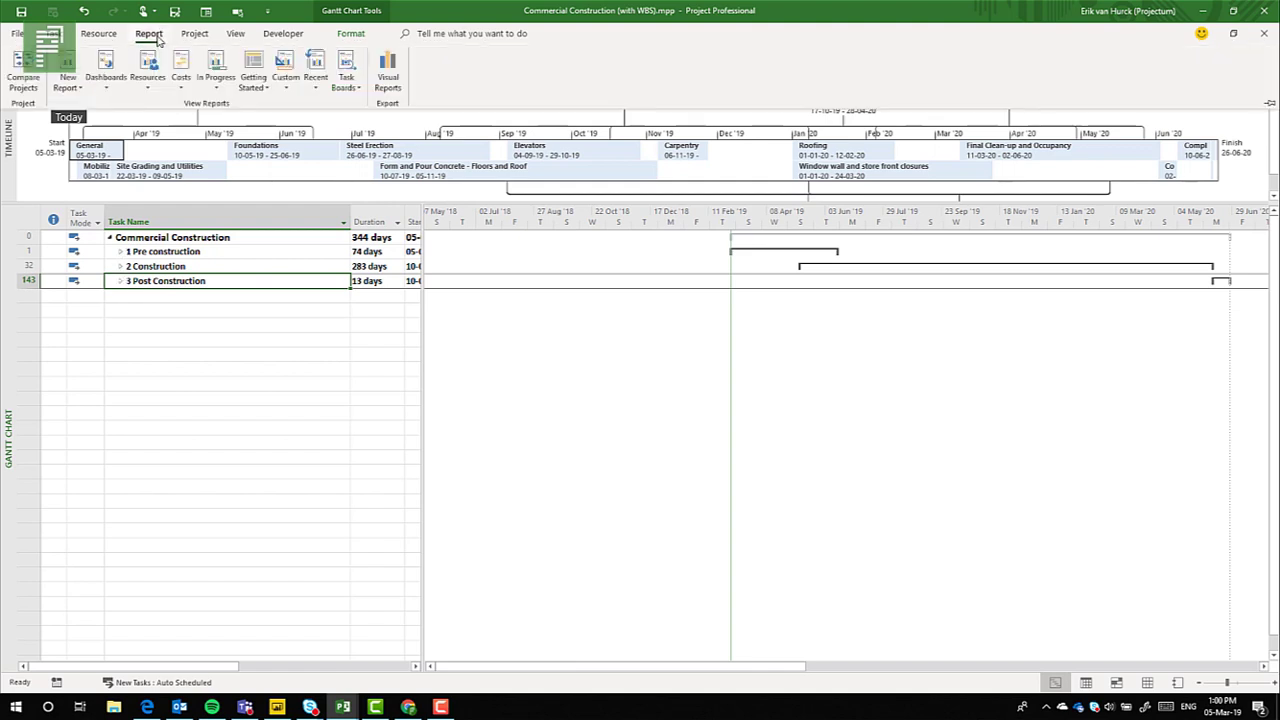
click(112, 72)
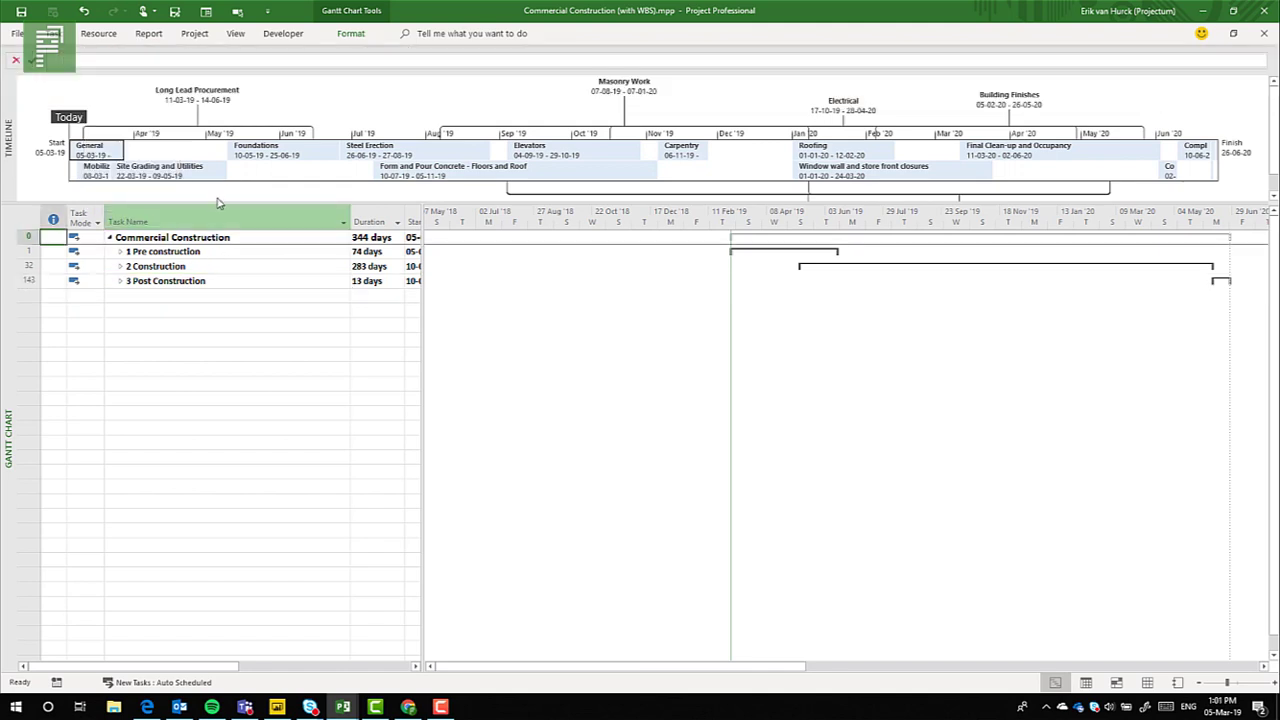
click(157, 37)
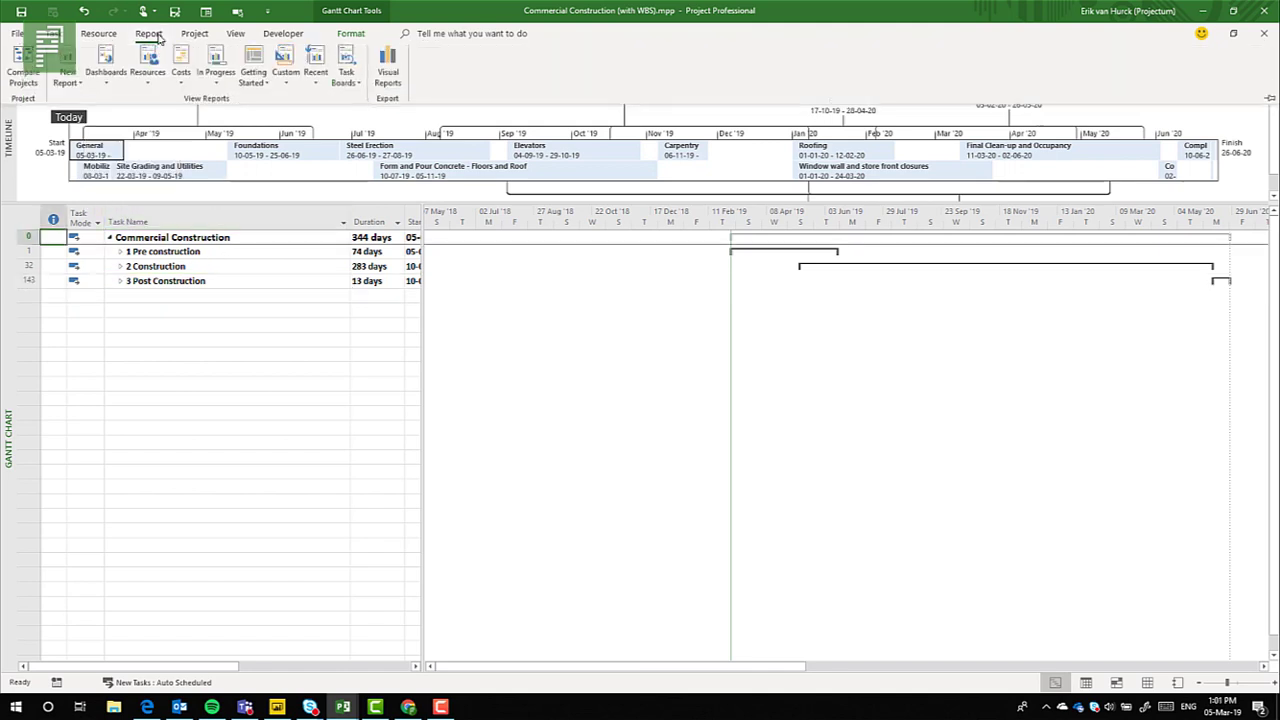
click(125, 84)
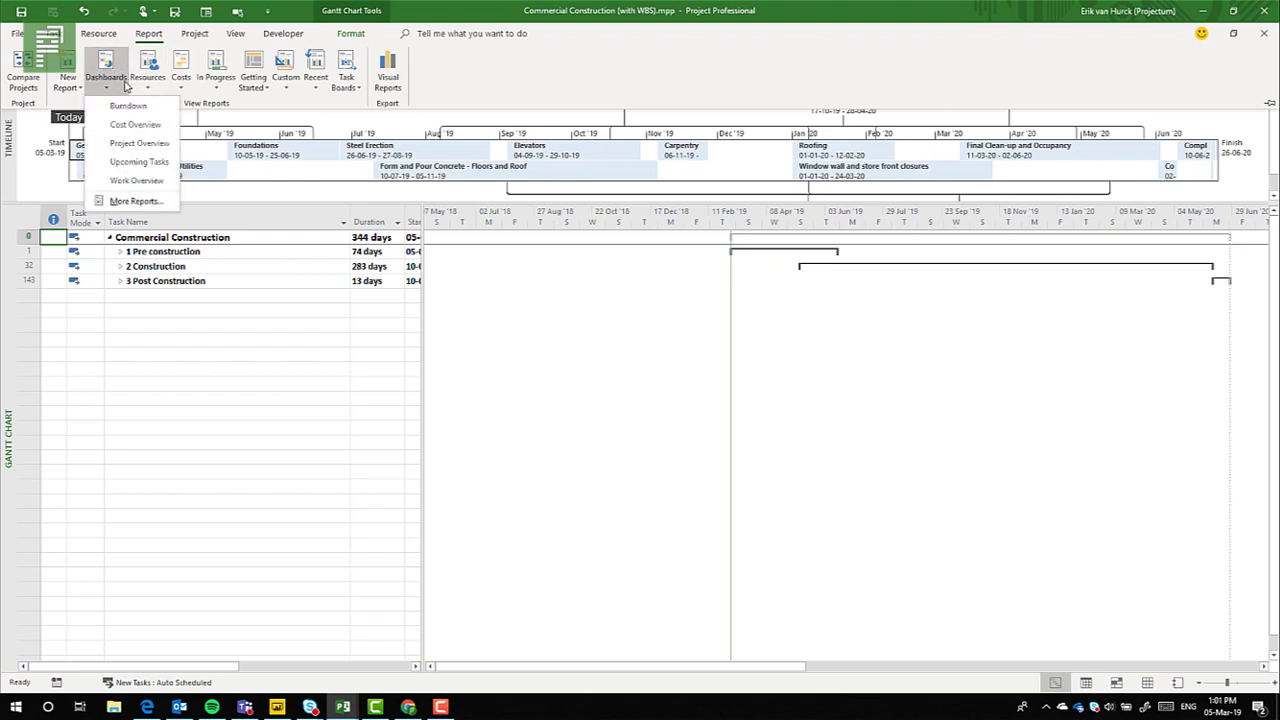
click(118, 146)
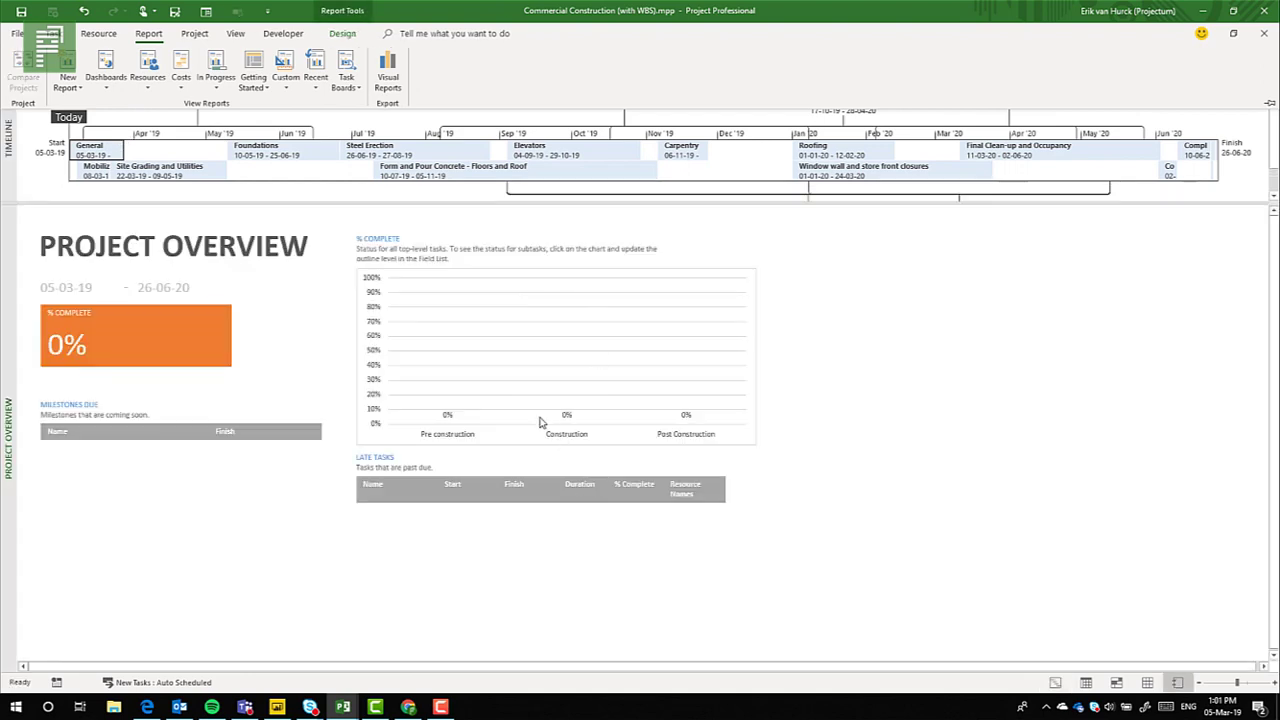
key(ctrl+F1)
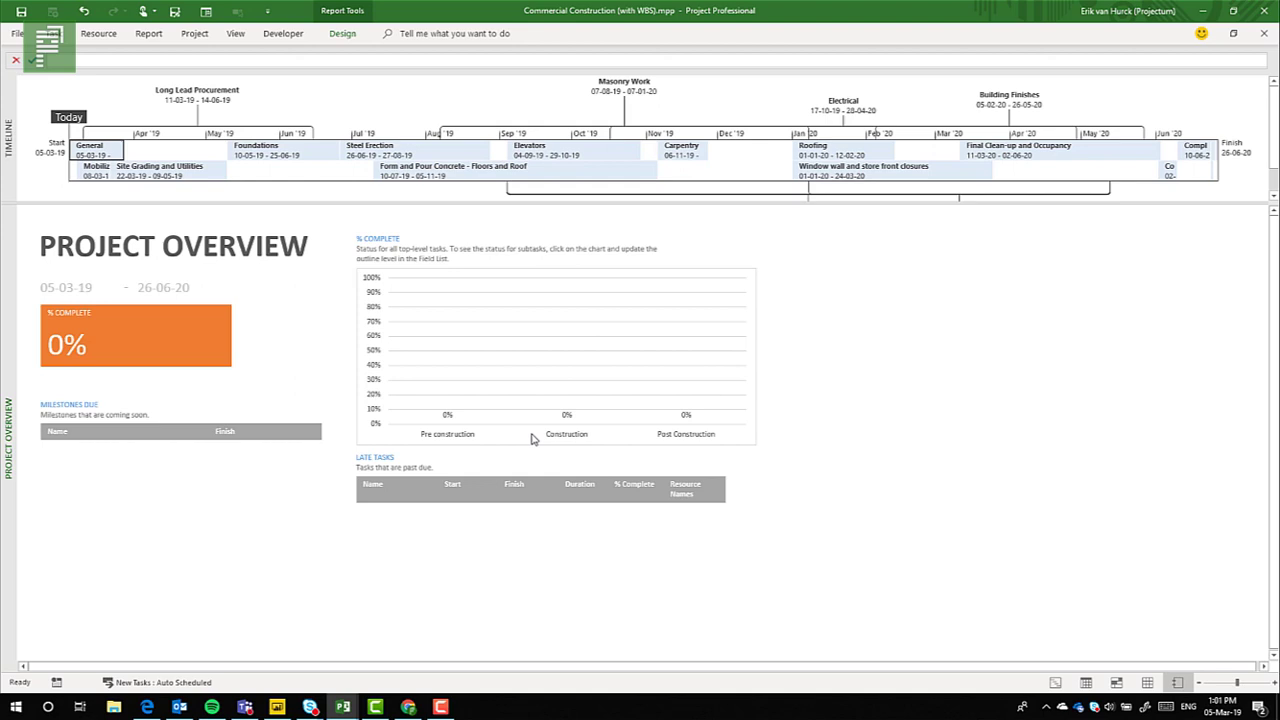
Step: Select the % Complete chart in the Project Overview report and examine its available outline level options
click(503, 428)
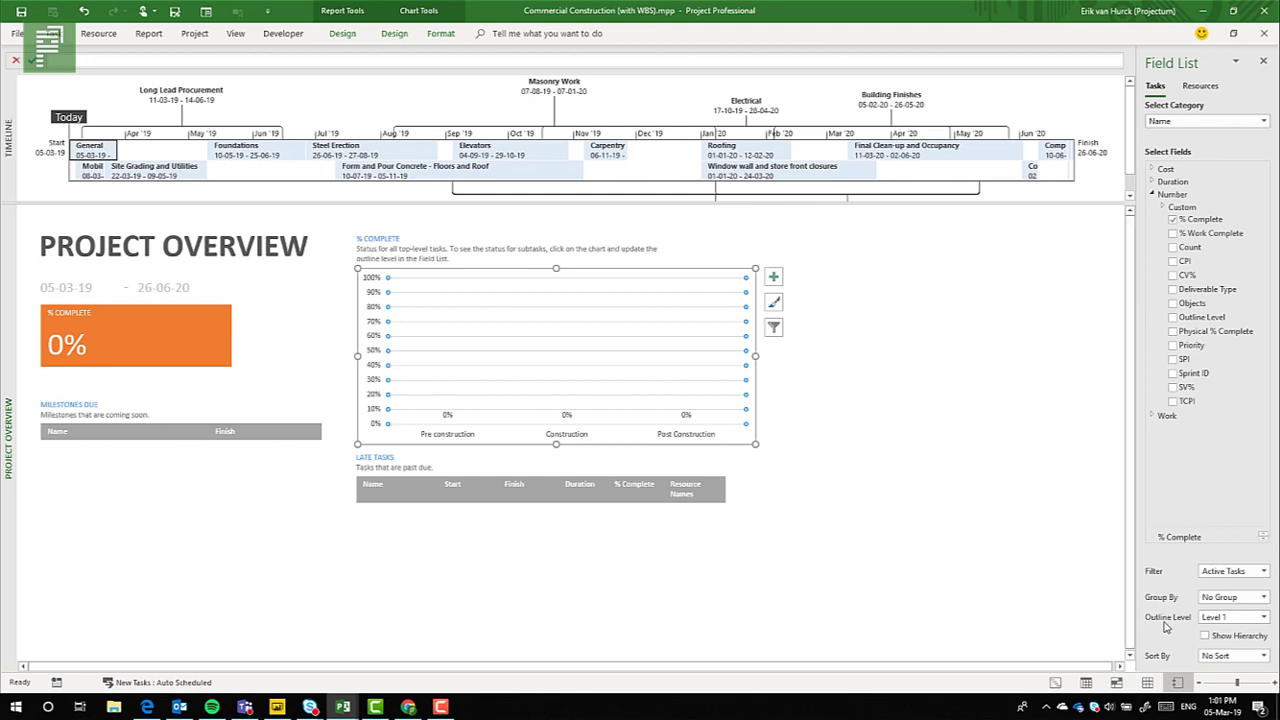
click(1263, 617)
click(1265, 619)
Step: Return to the Gantt Chart view and expand the Pre construction phase to examine its summary tasks
click(52, 33)
click(20, 62)
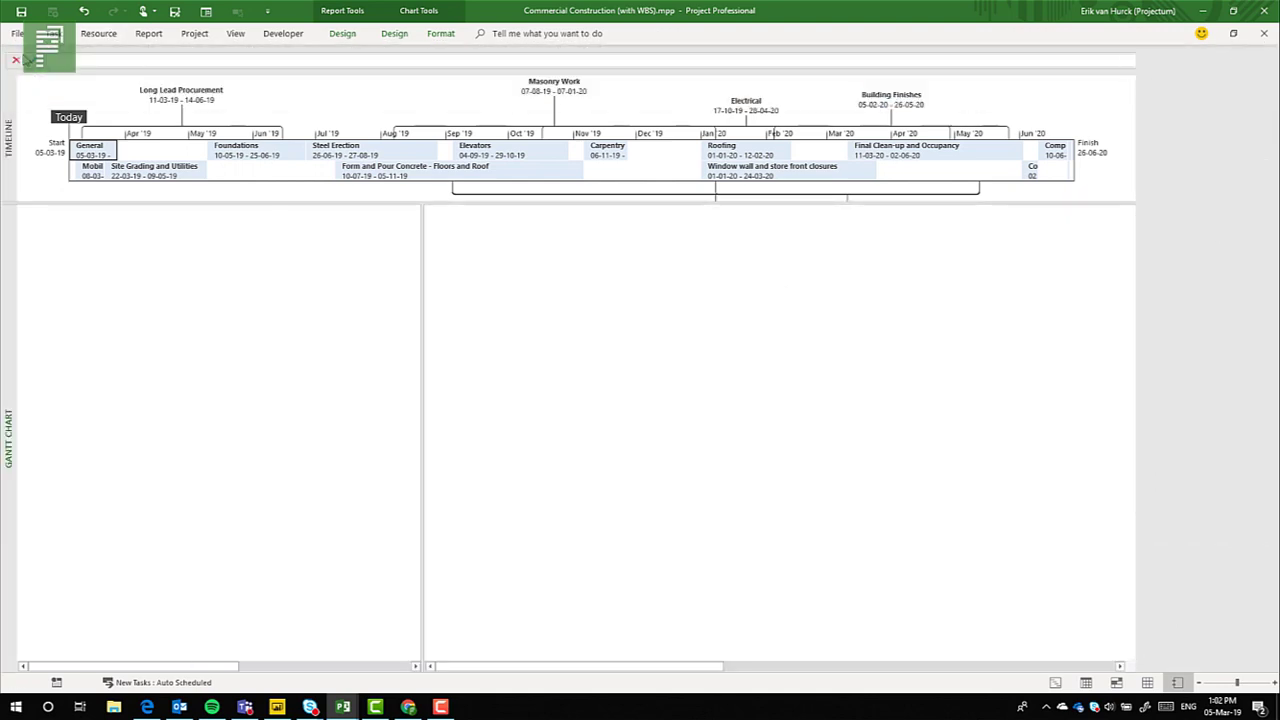
click(122, 251)
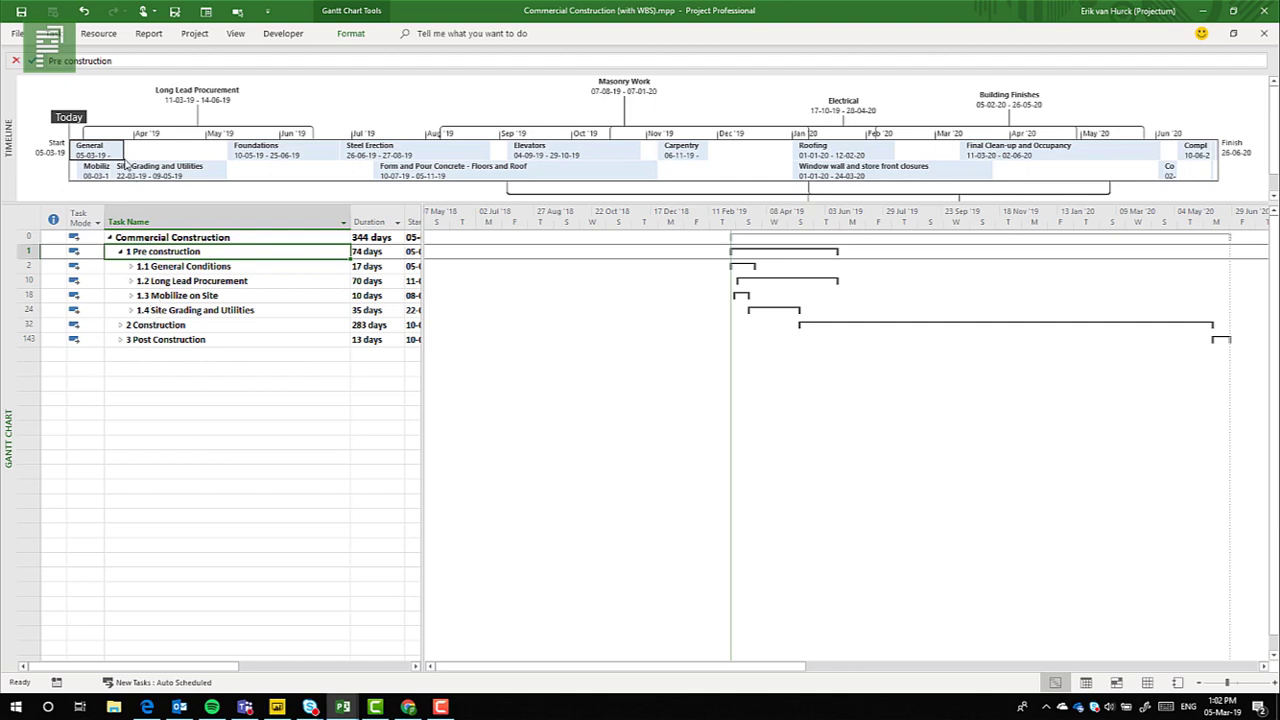
Step: Reopen the Project Overview dashboard report and set the % Complete chart's outline level to Level 2
click(105, 35)
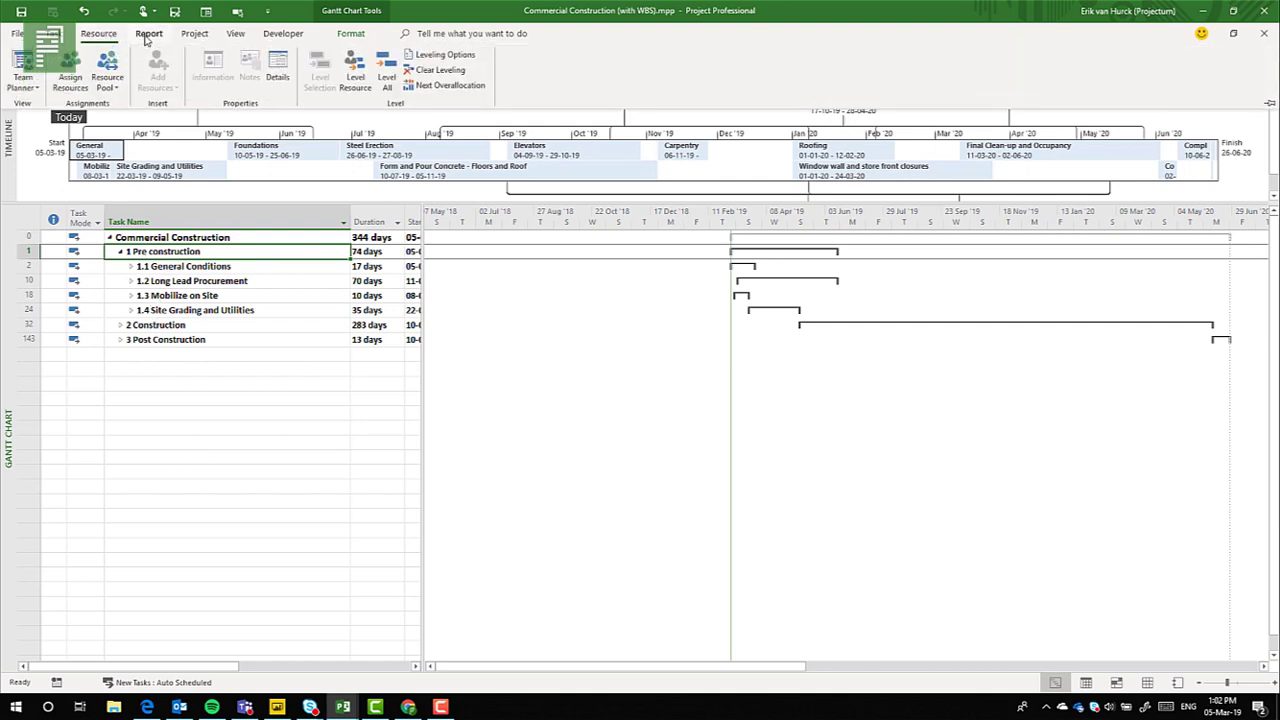
click(148, 34)
click(110, 68)
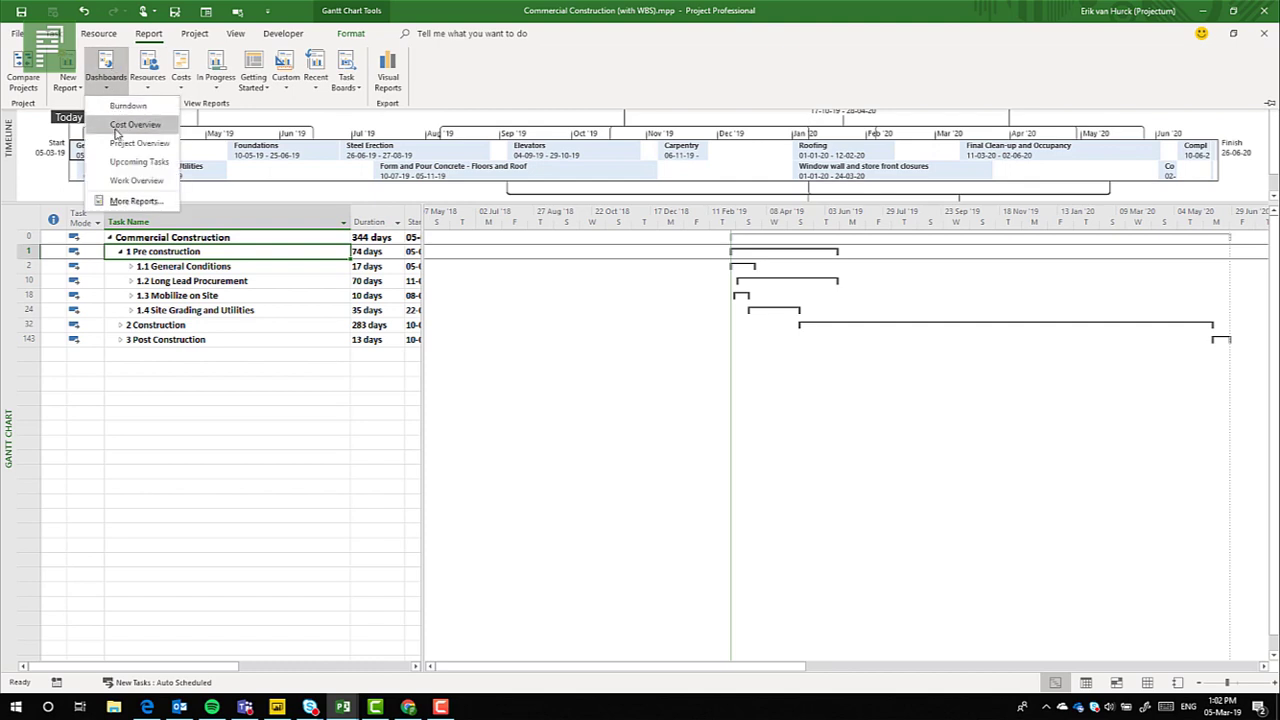
click(112, 145)
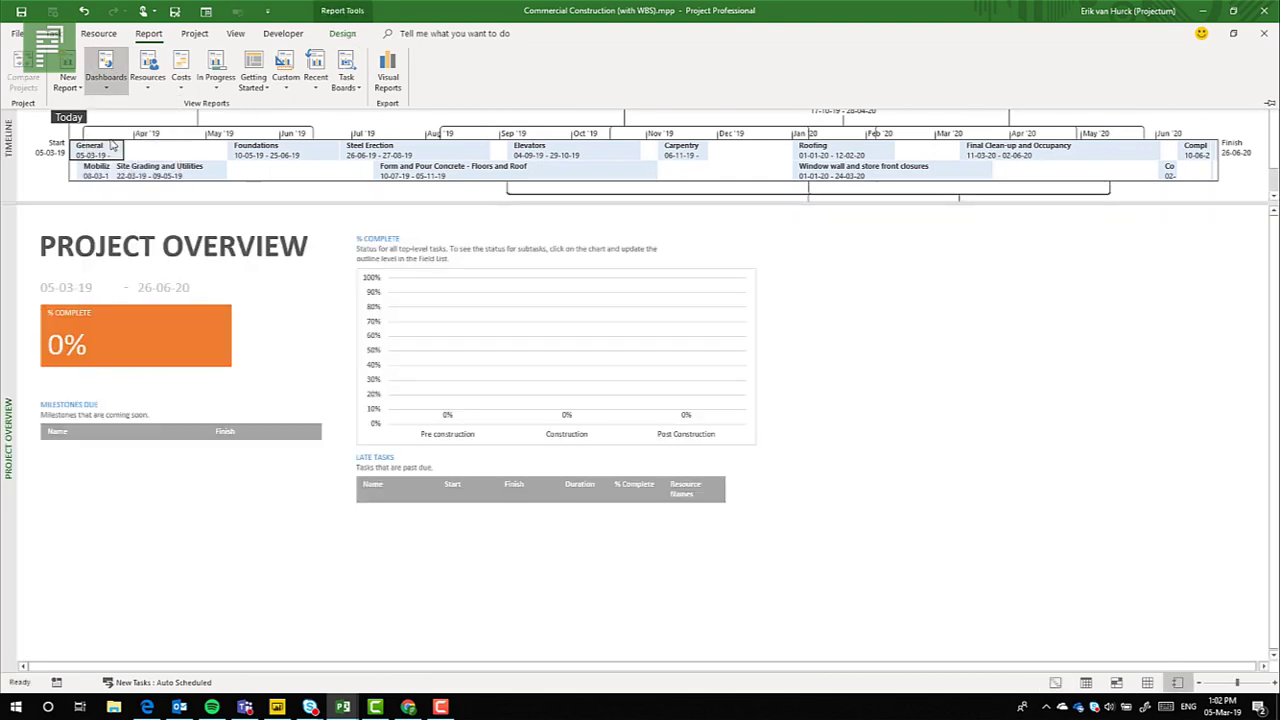
click(533, 432)
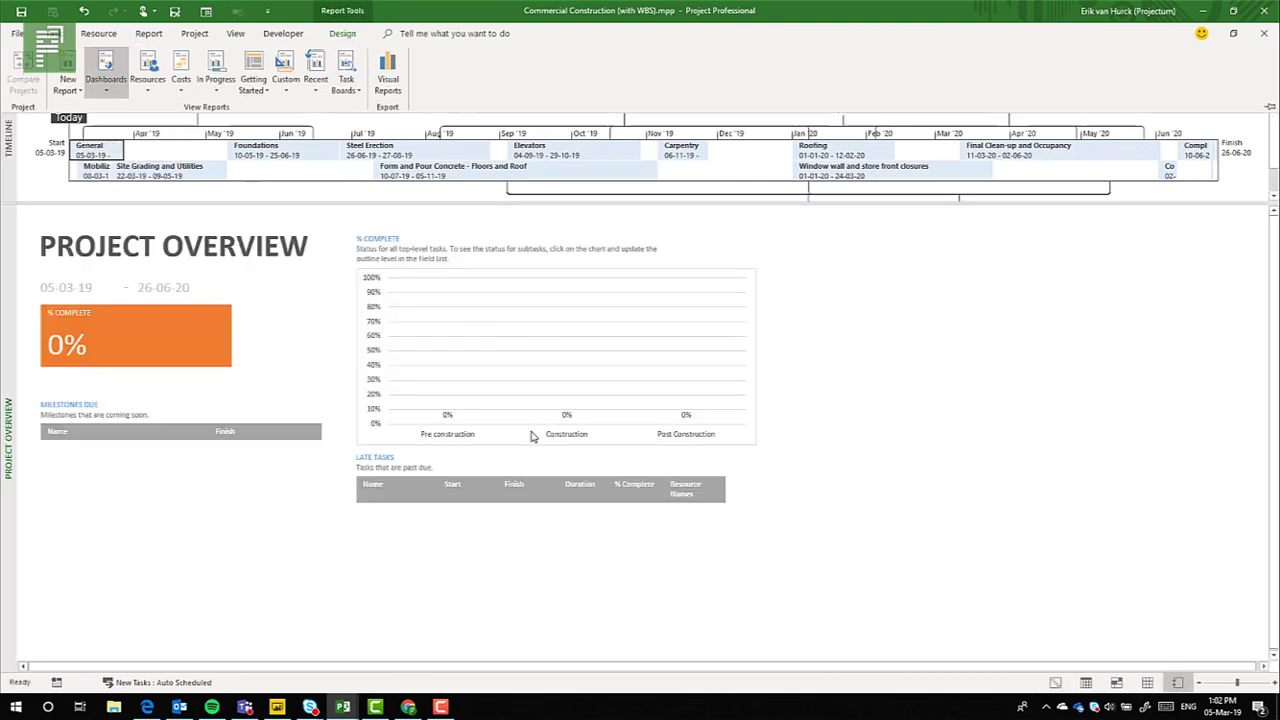
click(733, 441)
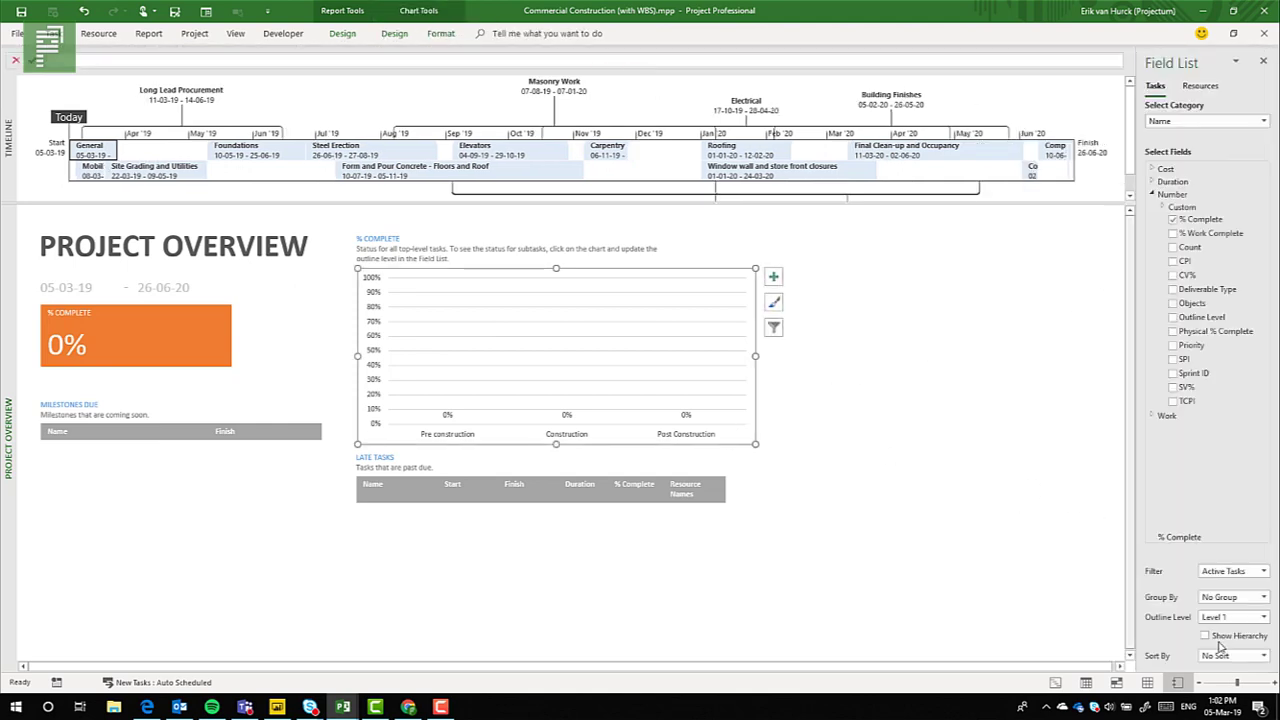
click(1222, 618)
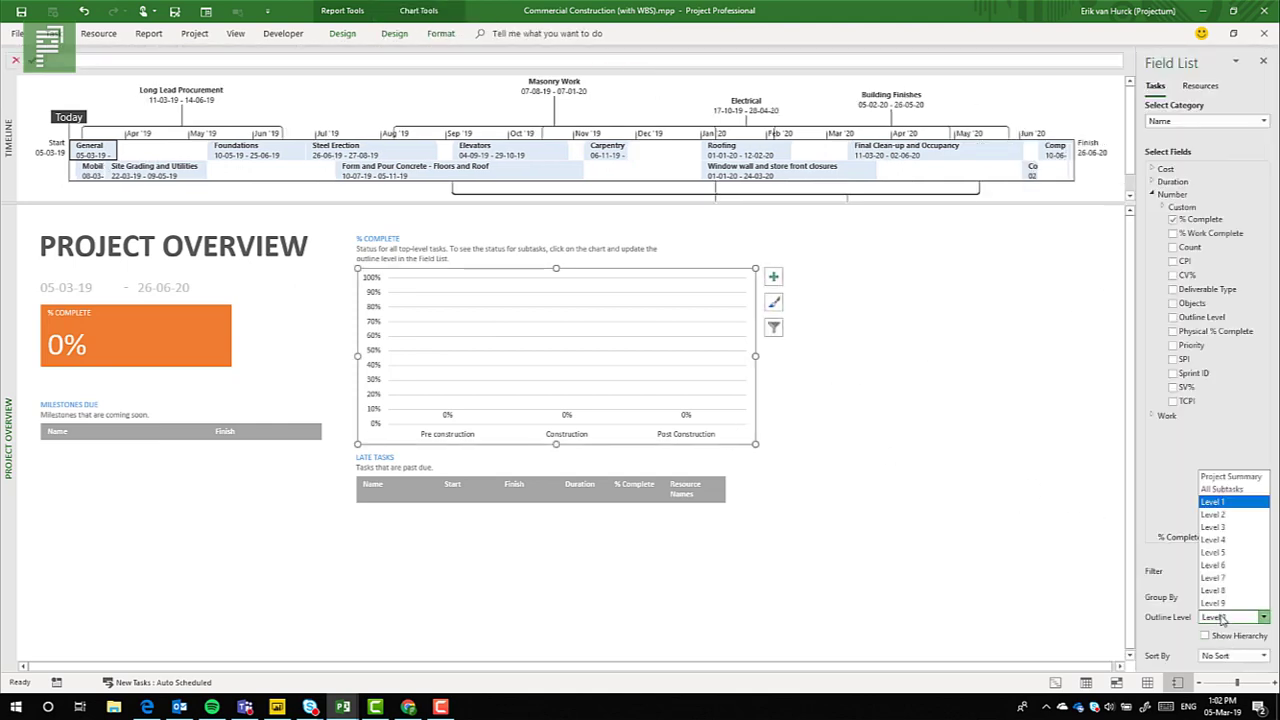
click(1232, 515)
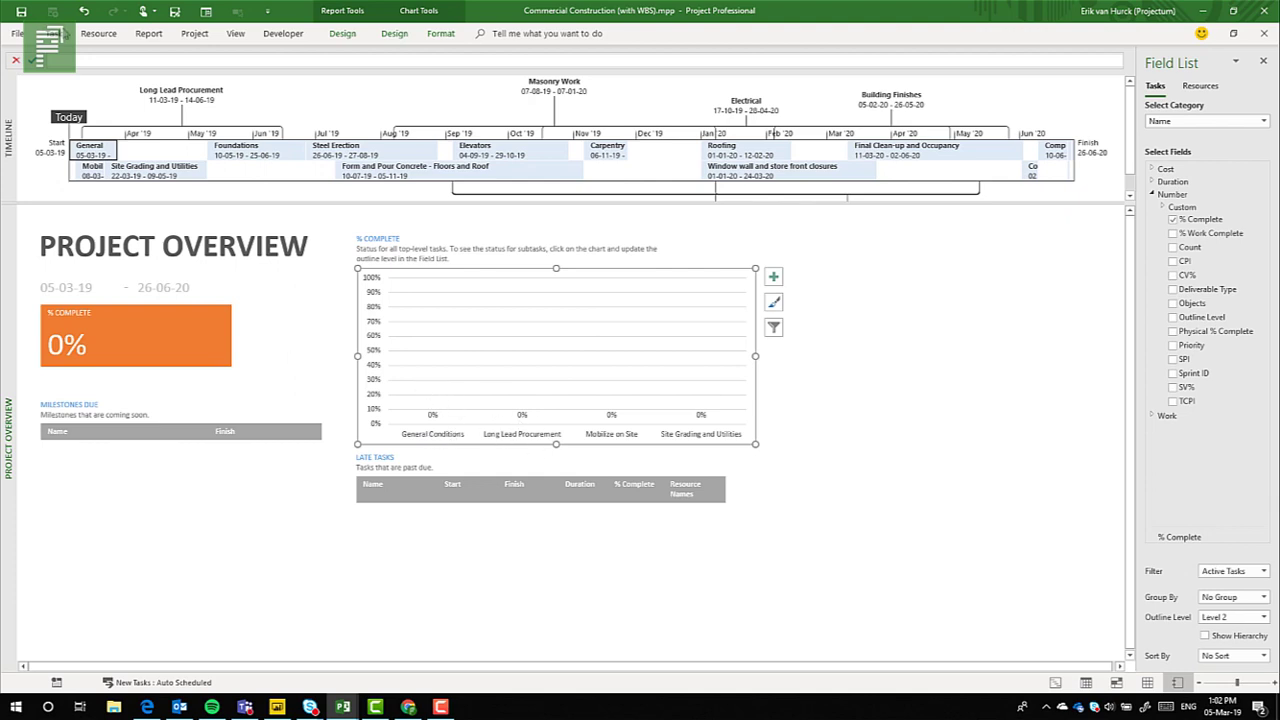
Step: Return to the Gantt Chart view and collapse the Pre construction phase
click(48, 33)
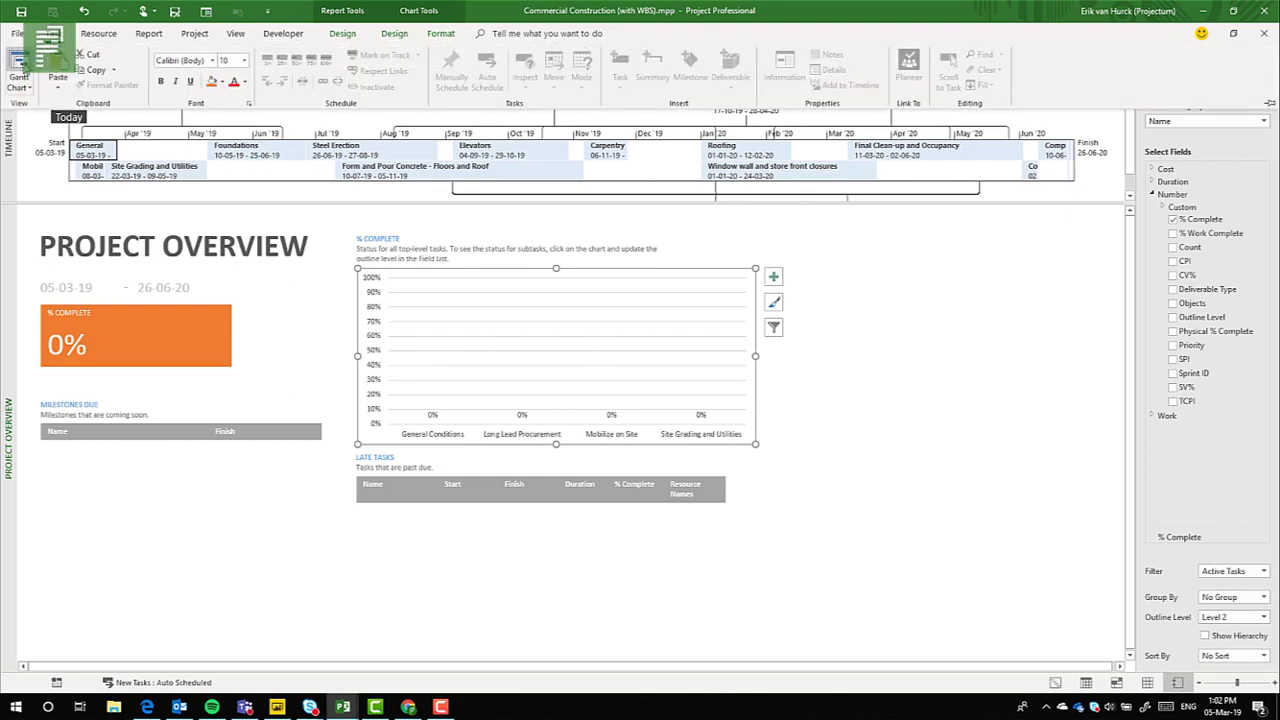
click(20, 70)
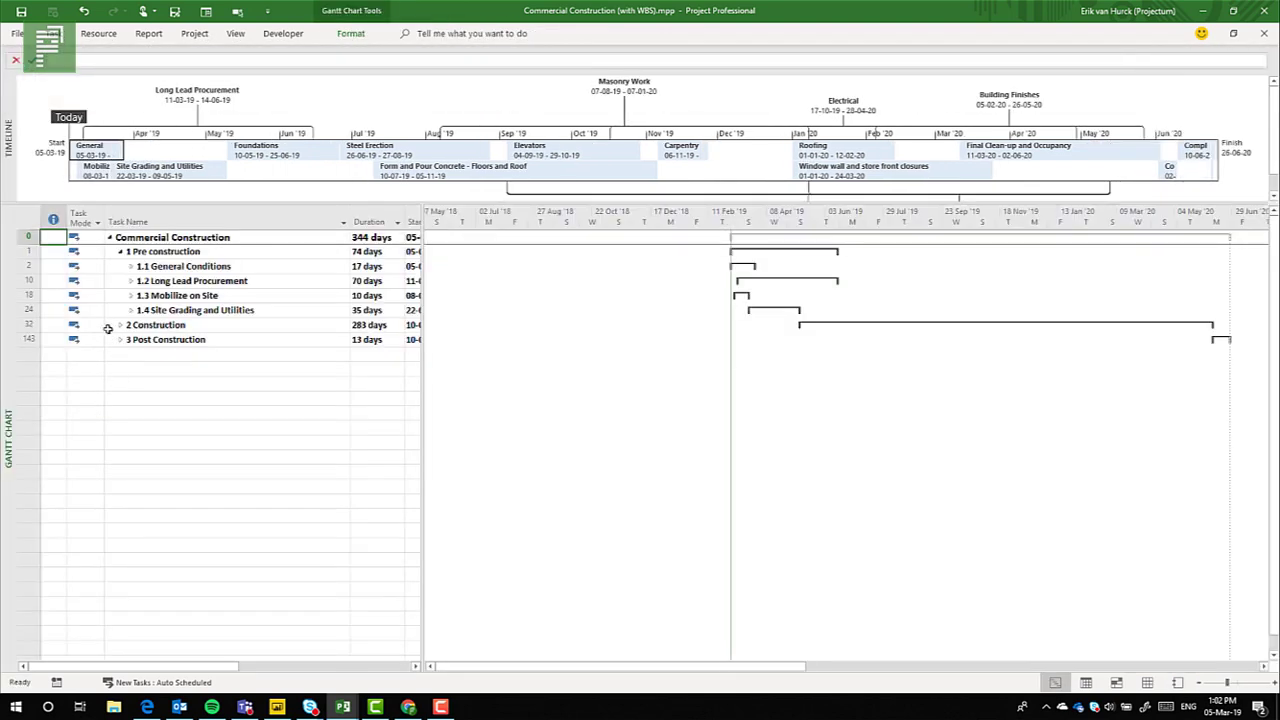
click(120, 251)
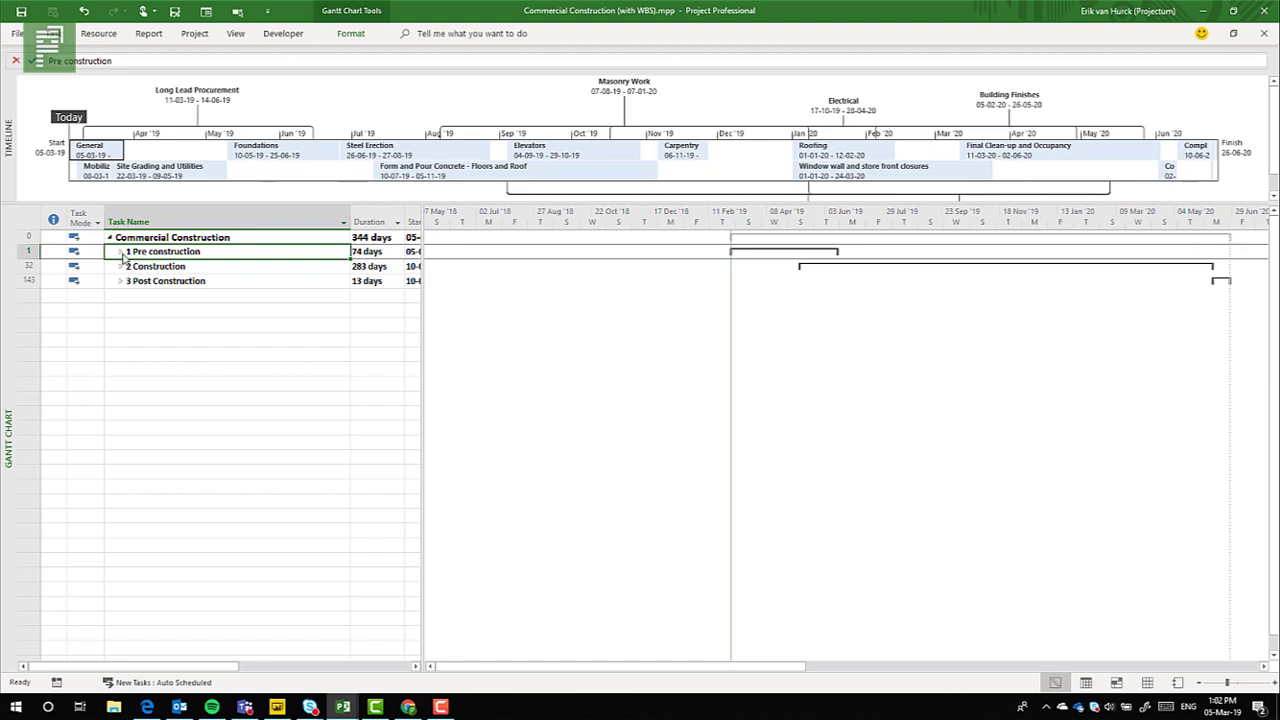
Step: Switch to the Commercial Construction (without WBS).mpp file and review its flat task list from the end up to the first task
click(236, 33)
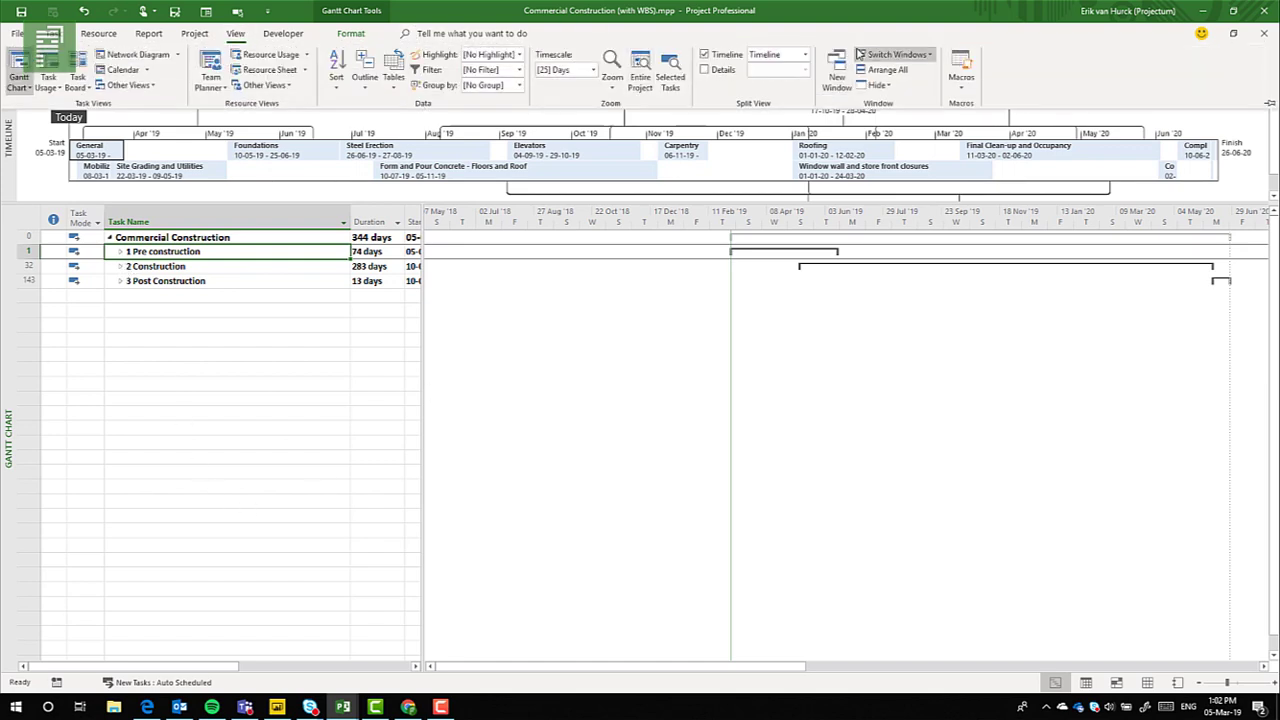
click(893, 54)
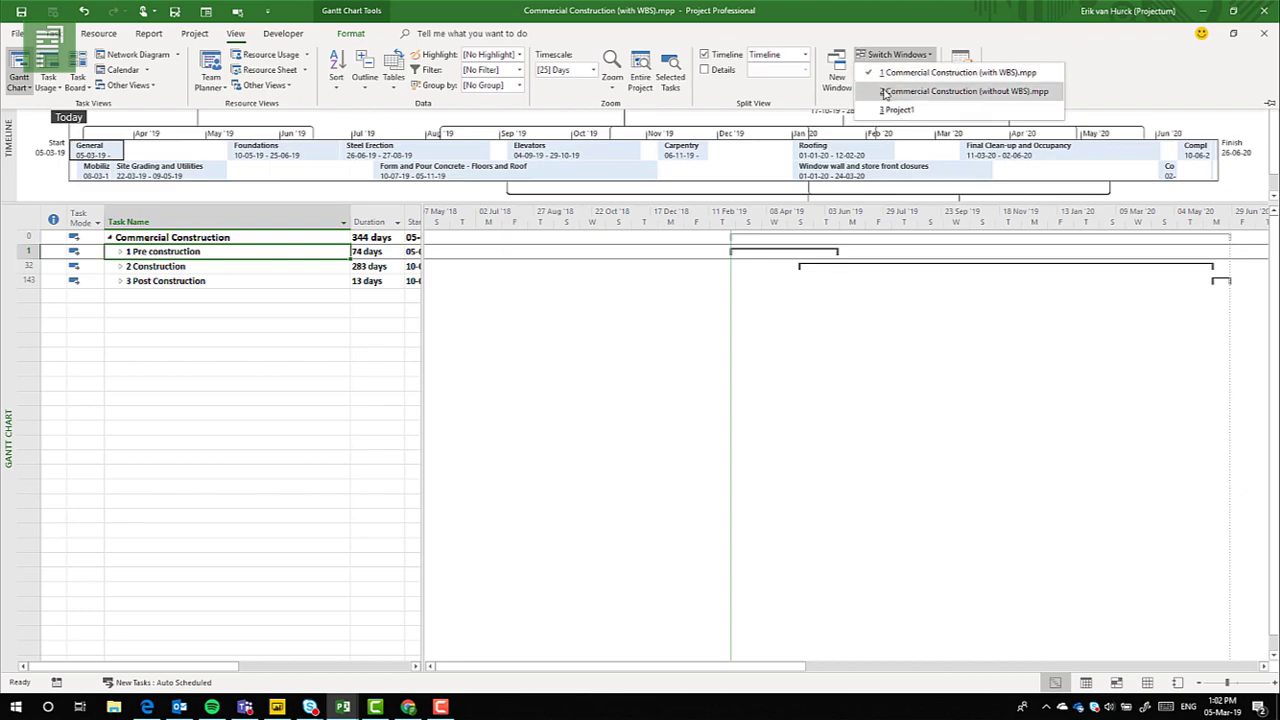
click(884, 92)
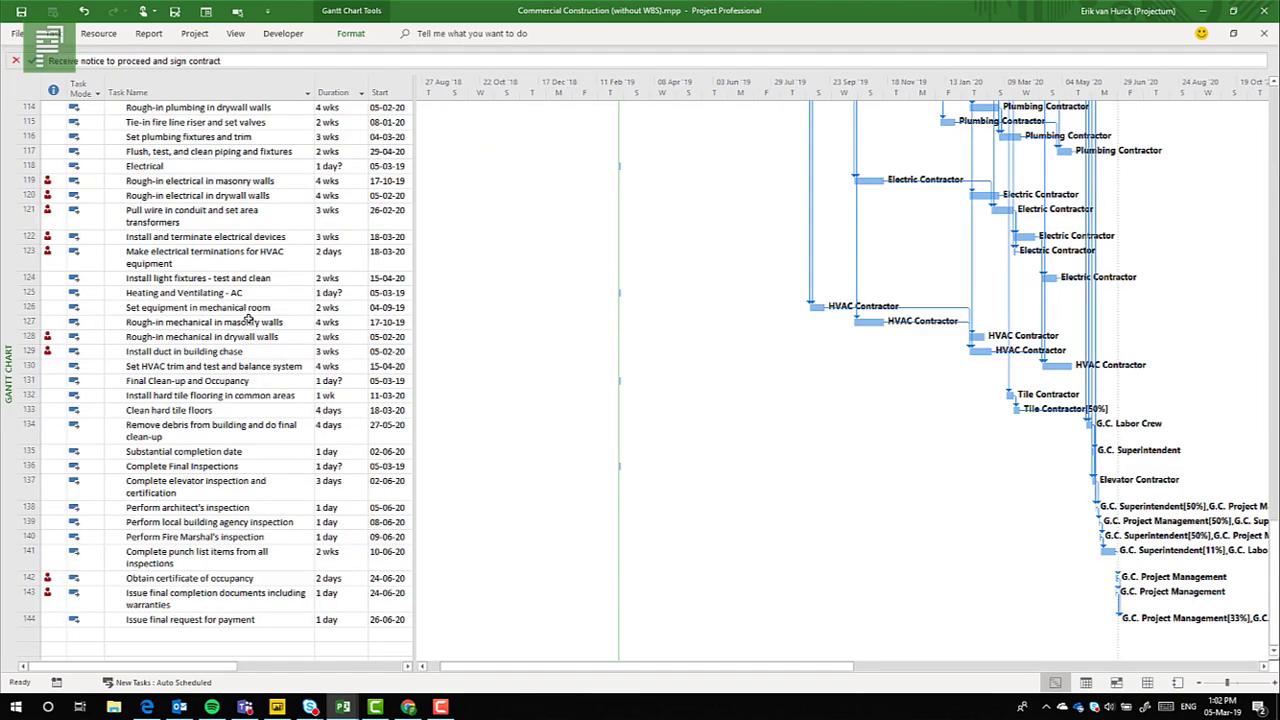
scroll(247, 318, up, 15)
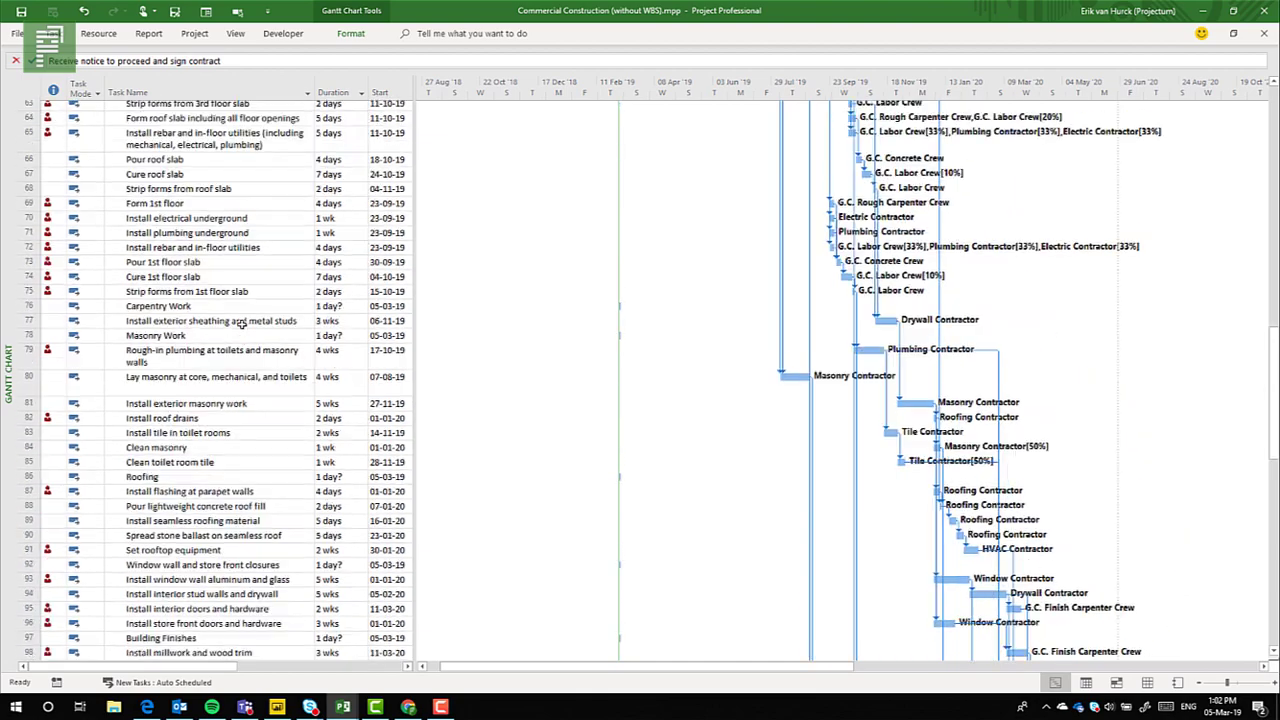
scroll(241, 323, up, 18)
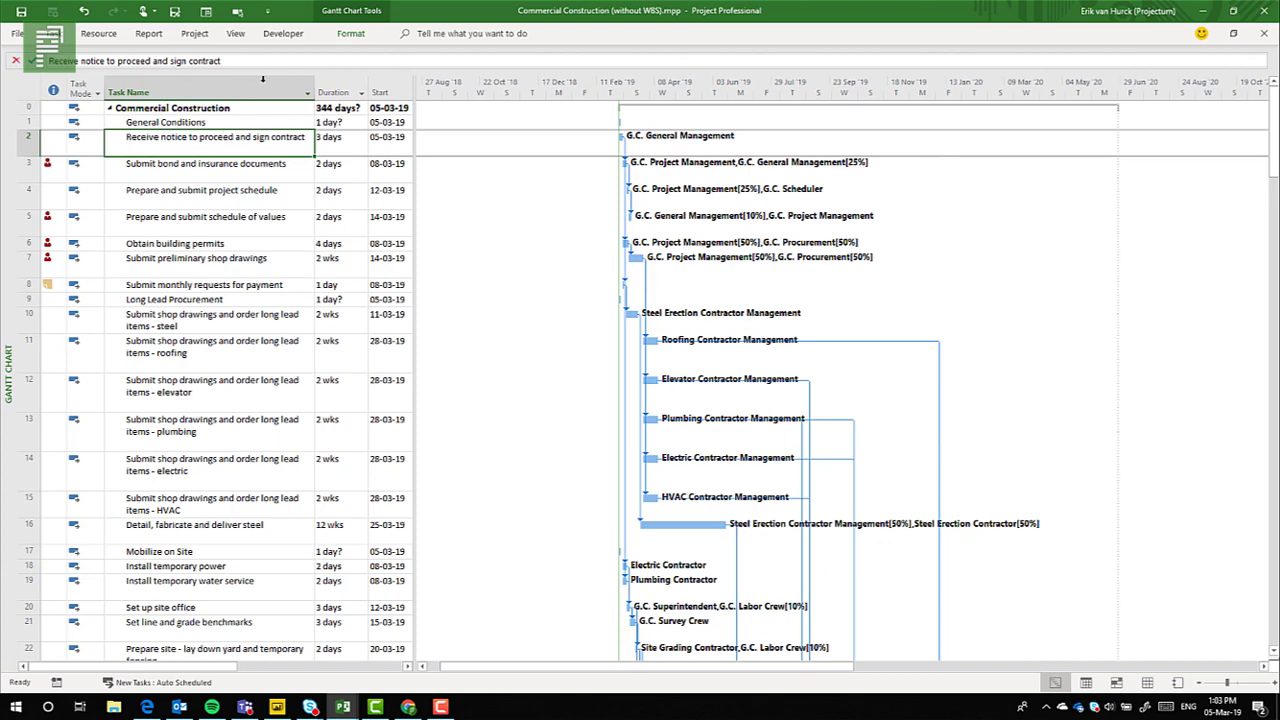
Step: Switch to the empty Project1 file and select the first Task Name cell
click(234, 34)
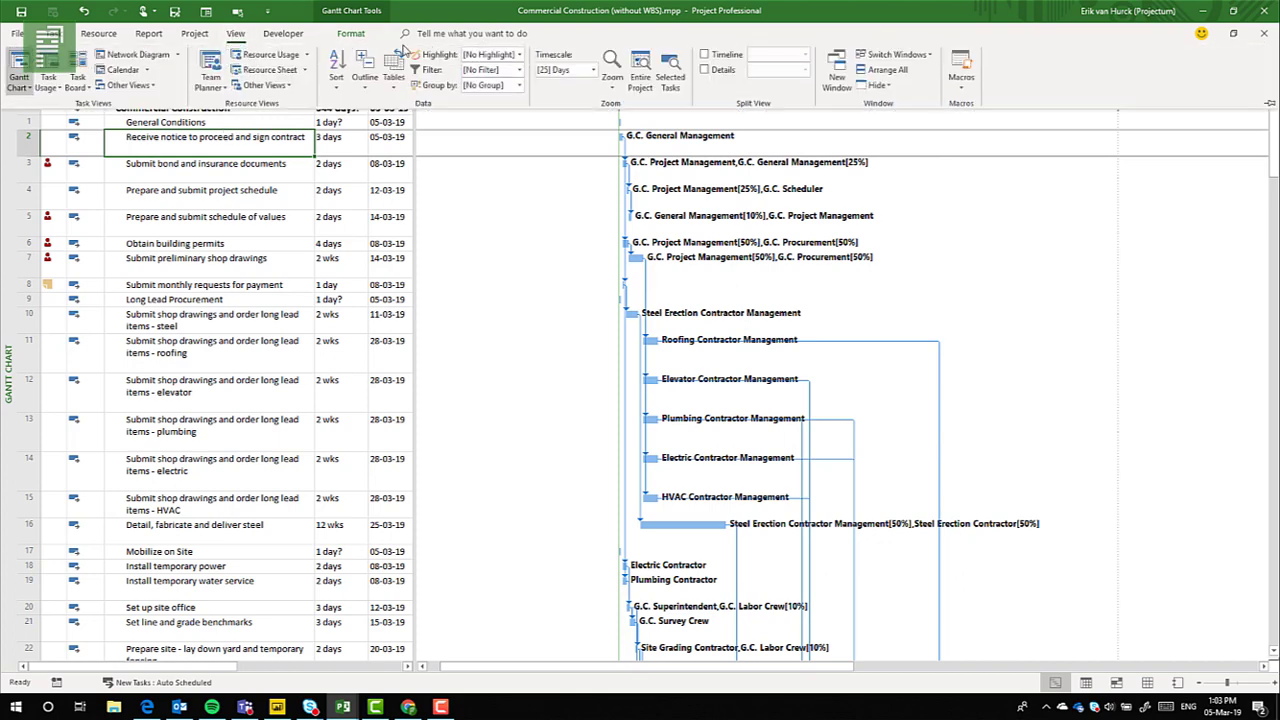
click(895, 55)
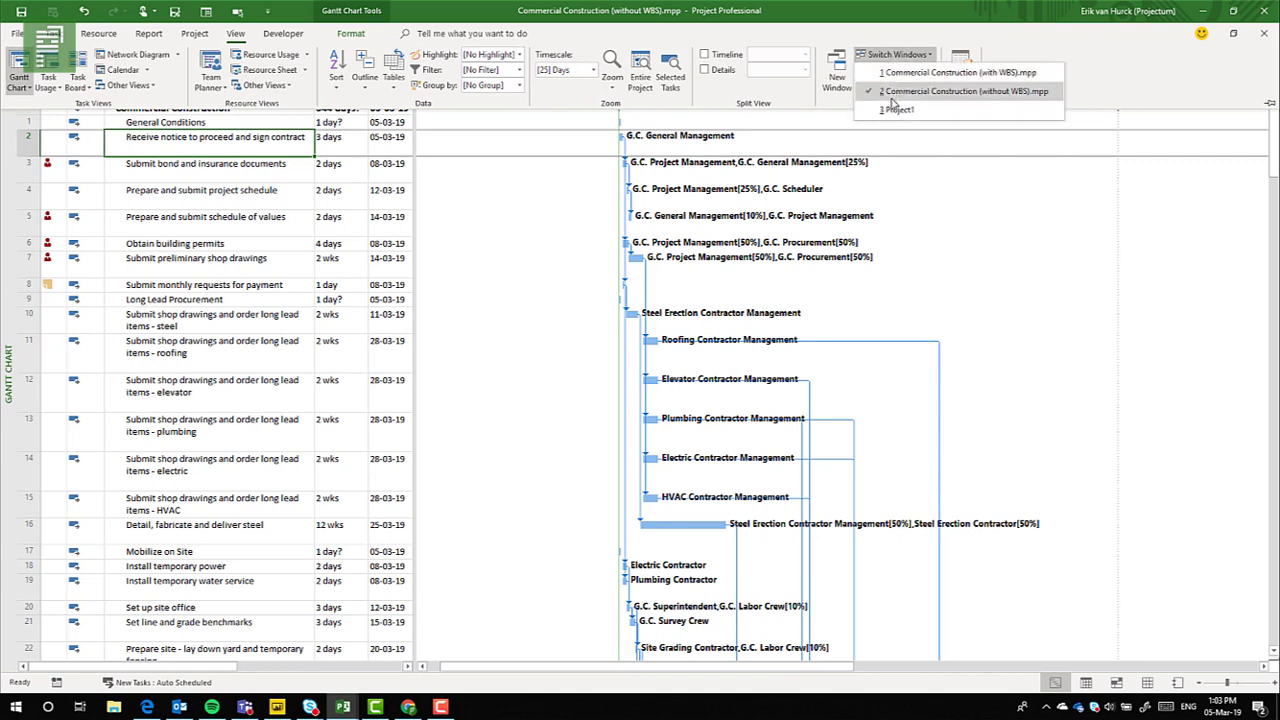
click(895, 110)
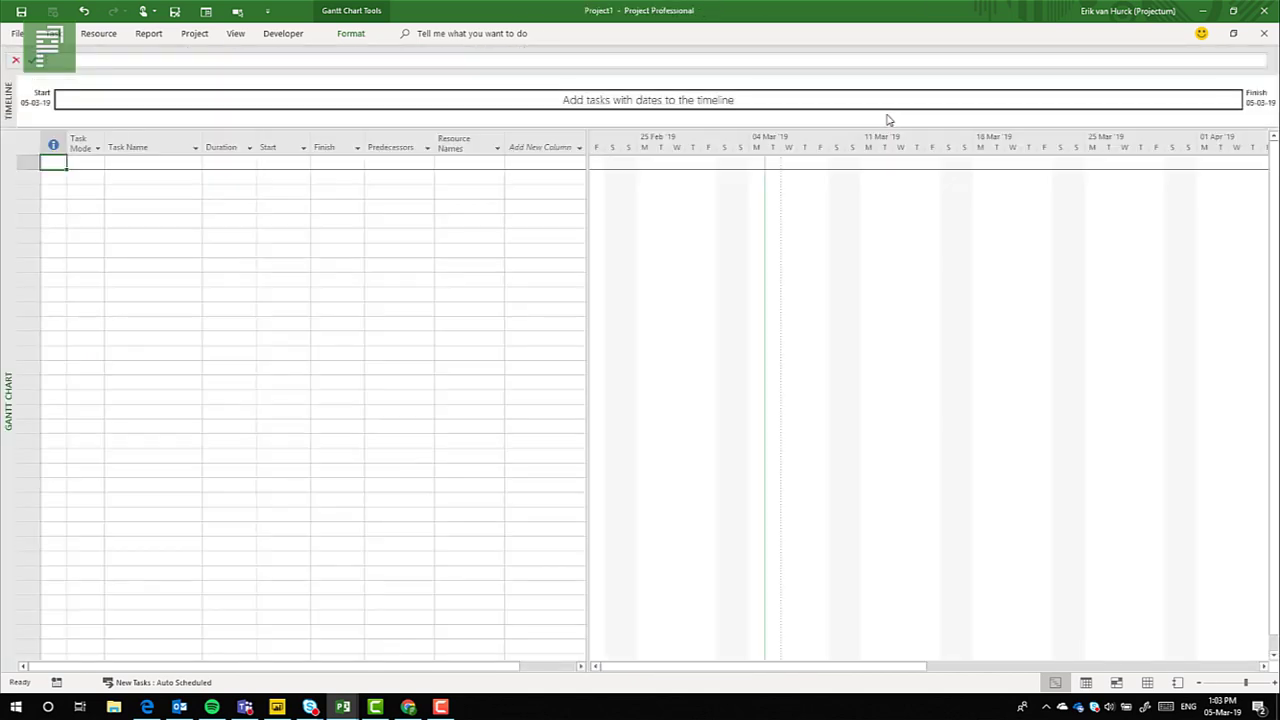
click(209, 163)
click(179, 161)
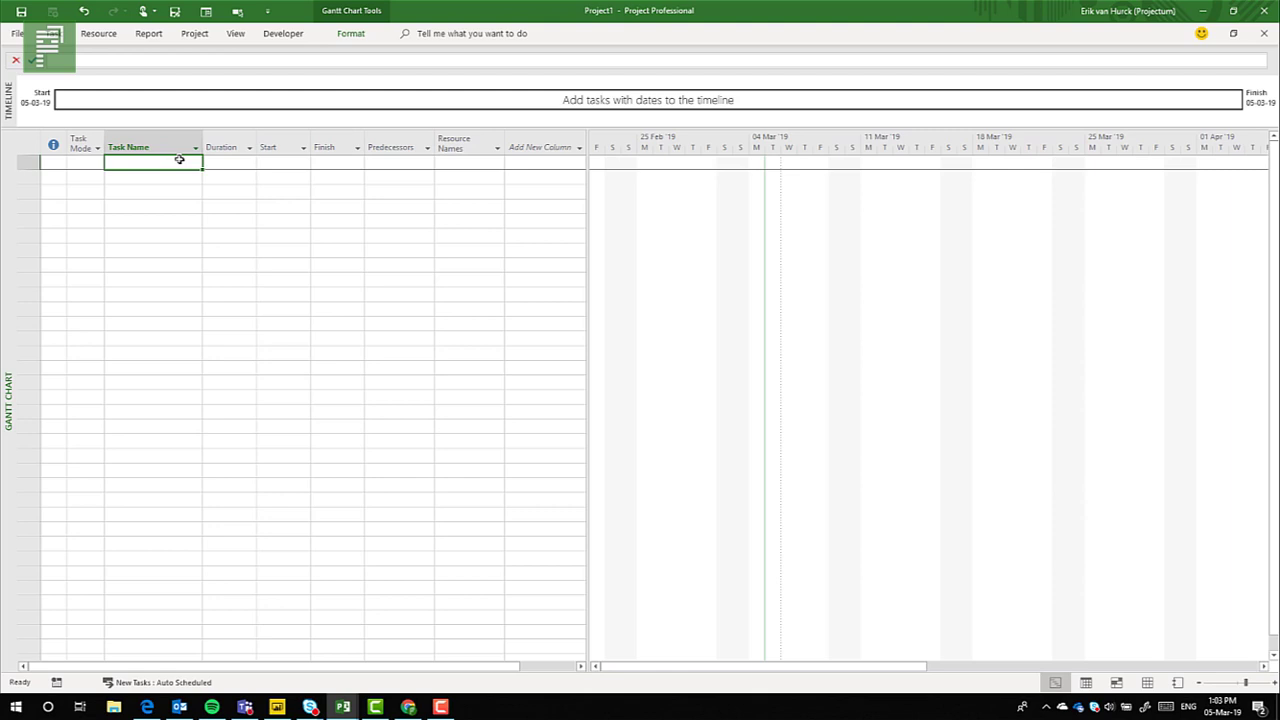
Step: Show the project summary task and outline numbers in Project1's Gantt chart
click(352, 34)
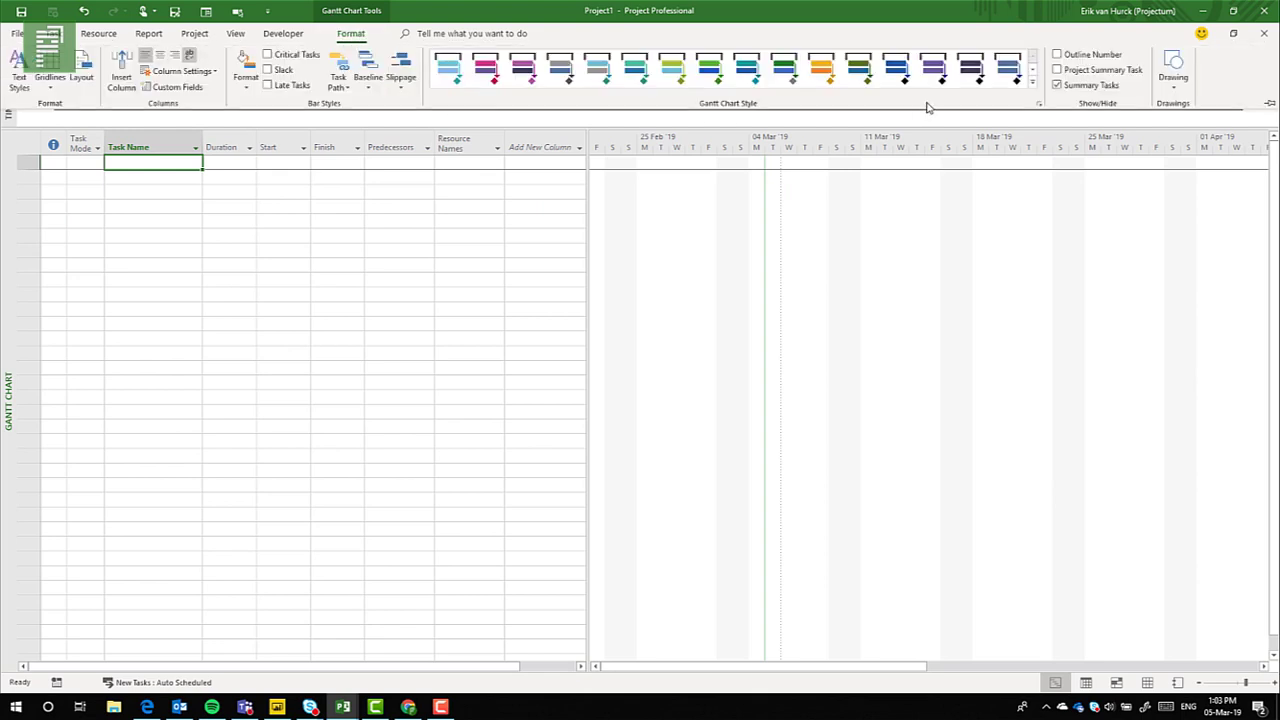
click(1057, 71)
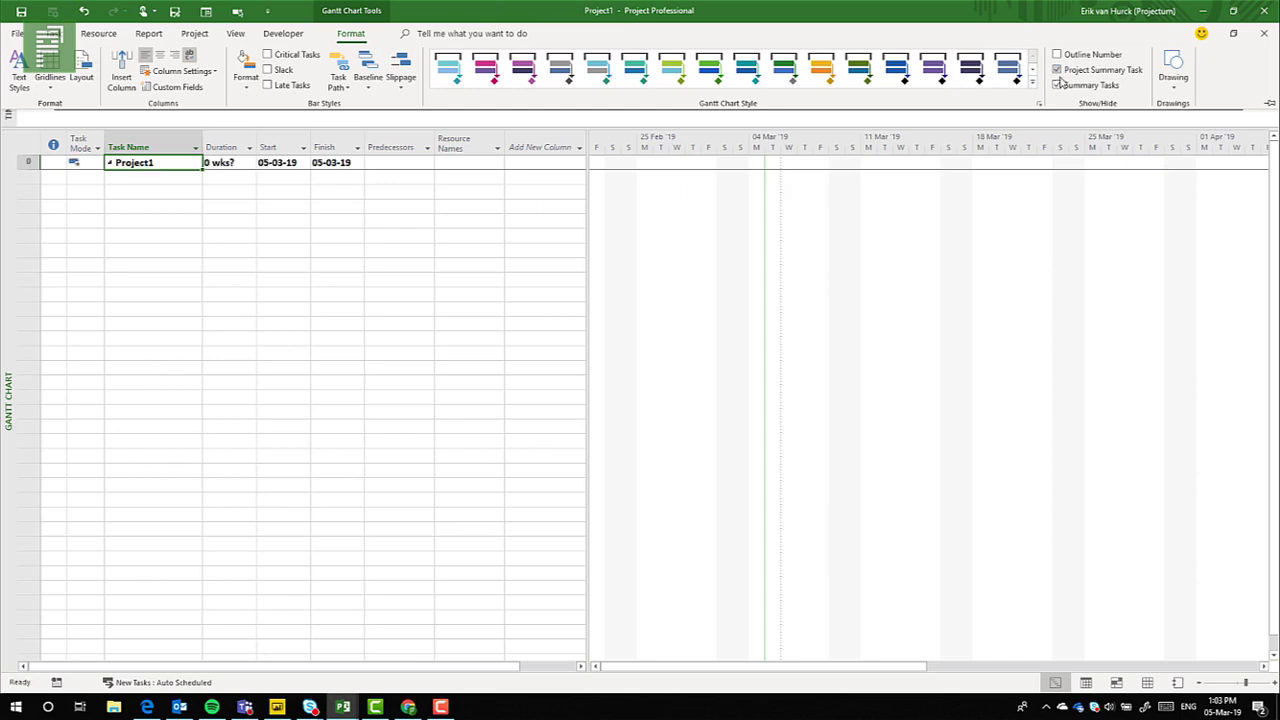
click(1058, 55)
Step: Rename the project summary task as "WBS - Example"
click(183, 168)
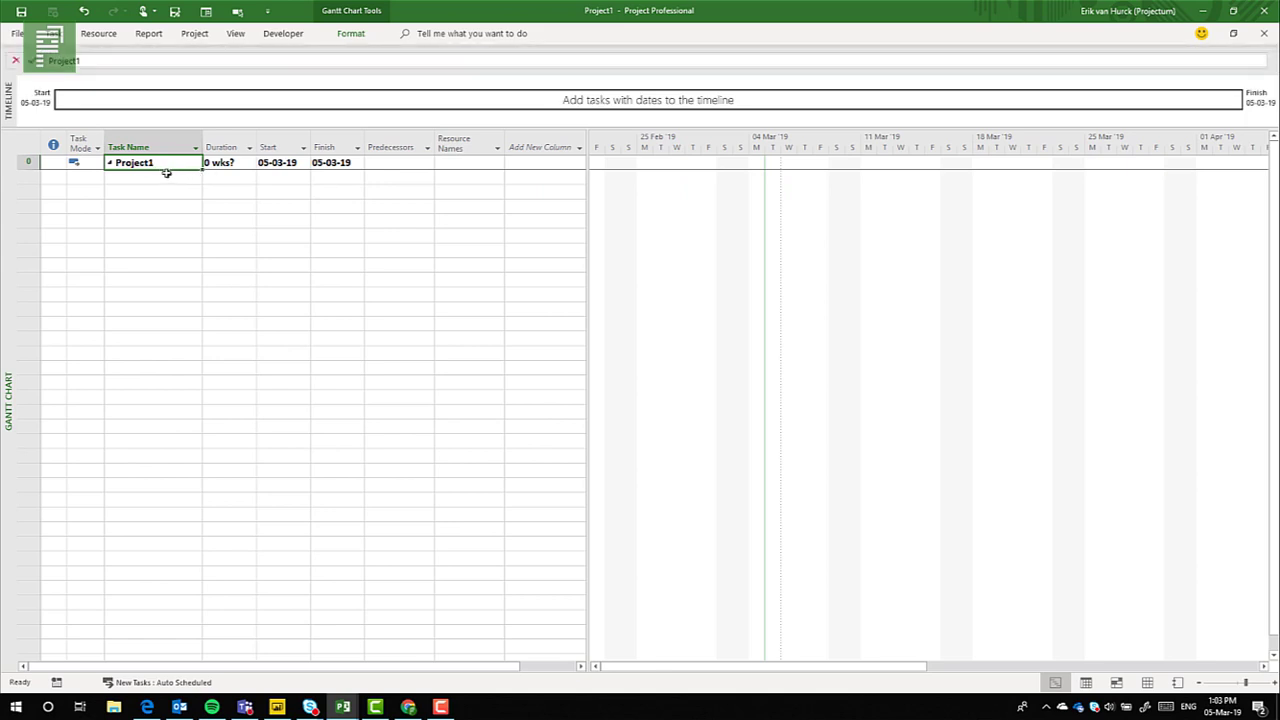
text(WBS)
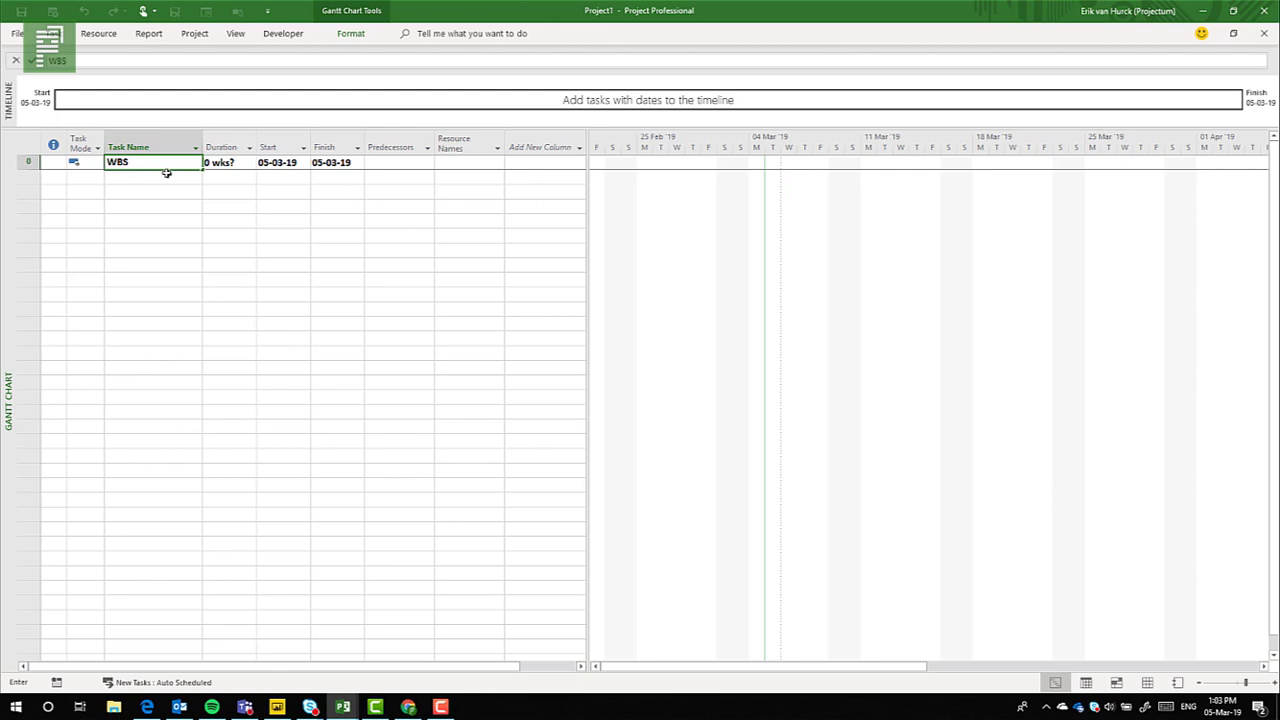
text( - Example)
key(Tab)
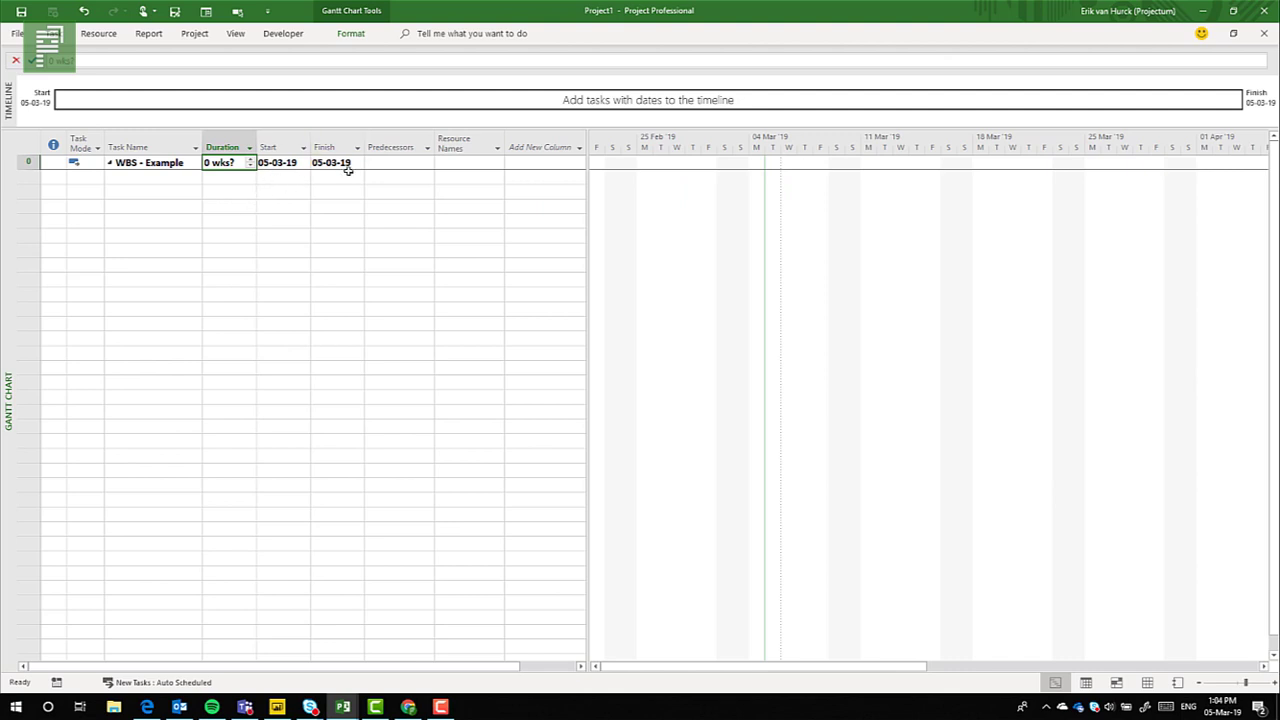
Step: Insert a Work column between the Finish and Predecessors columns
right_click(398, 146)
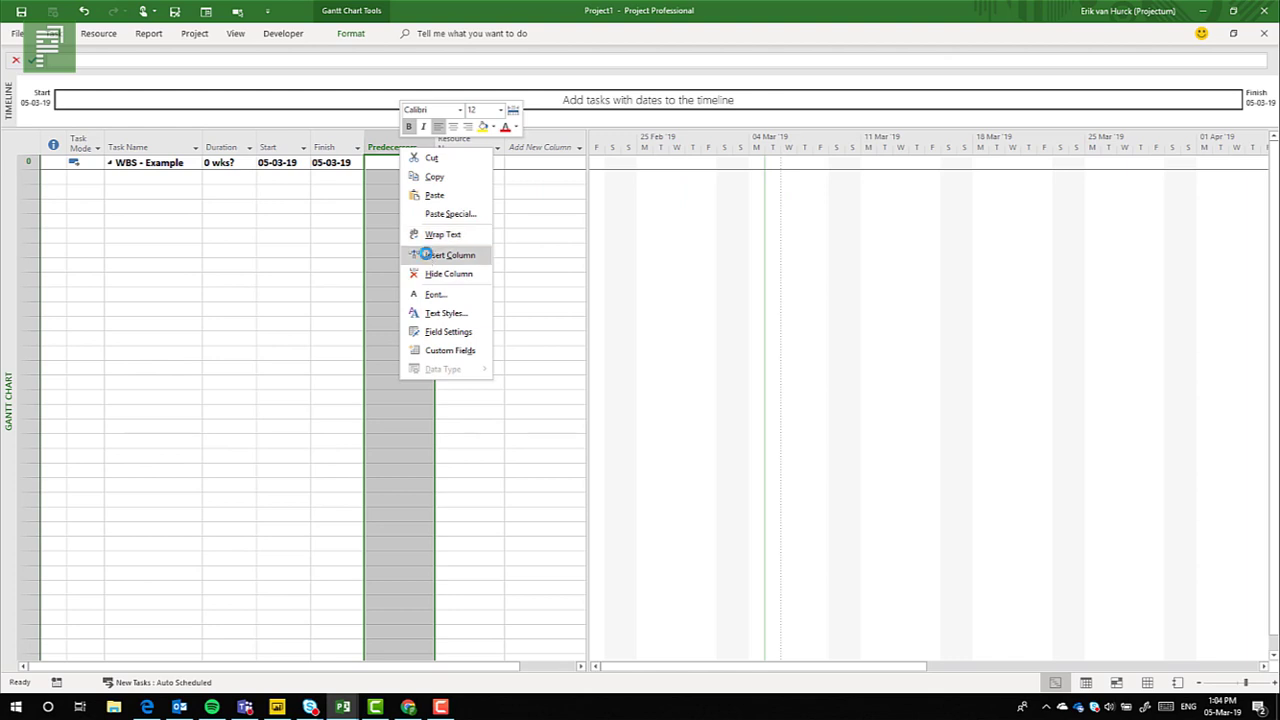
click(425, 255)
text(Work)
key(Return)
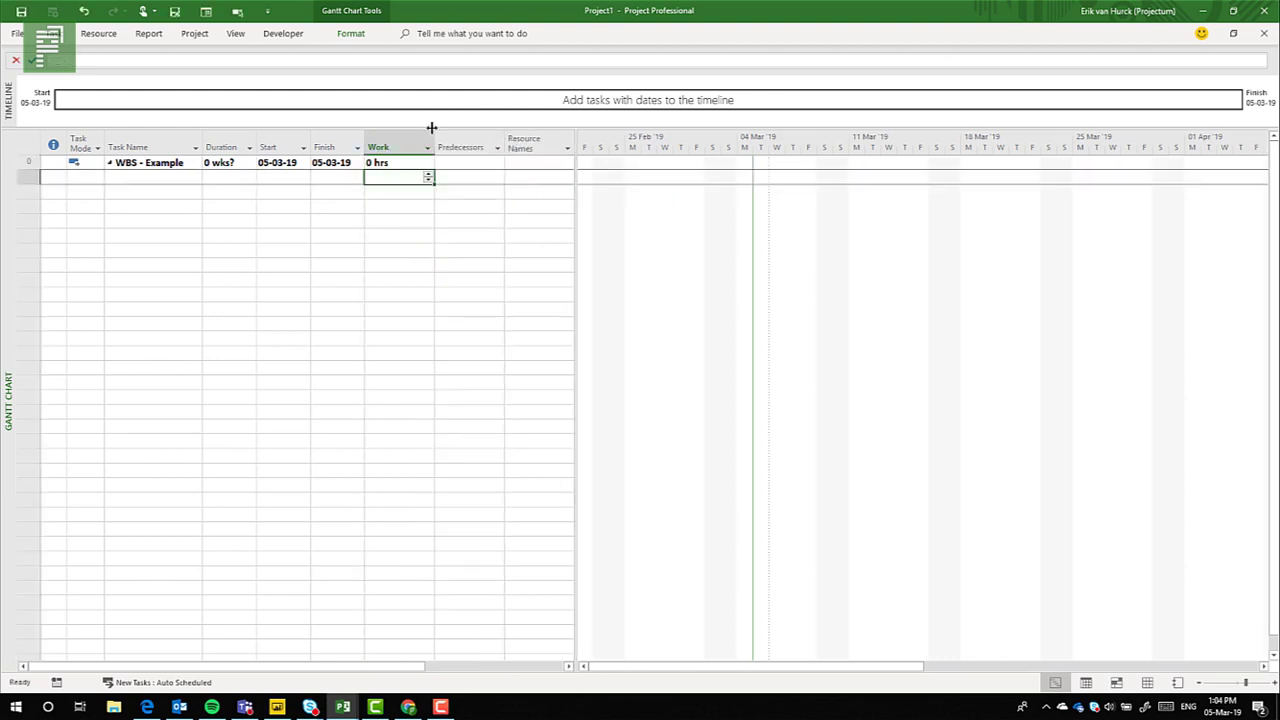
Step: Insert a Cost column between the Work and Predecessors columns
right_click(462, 147)
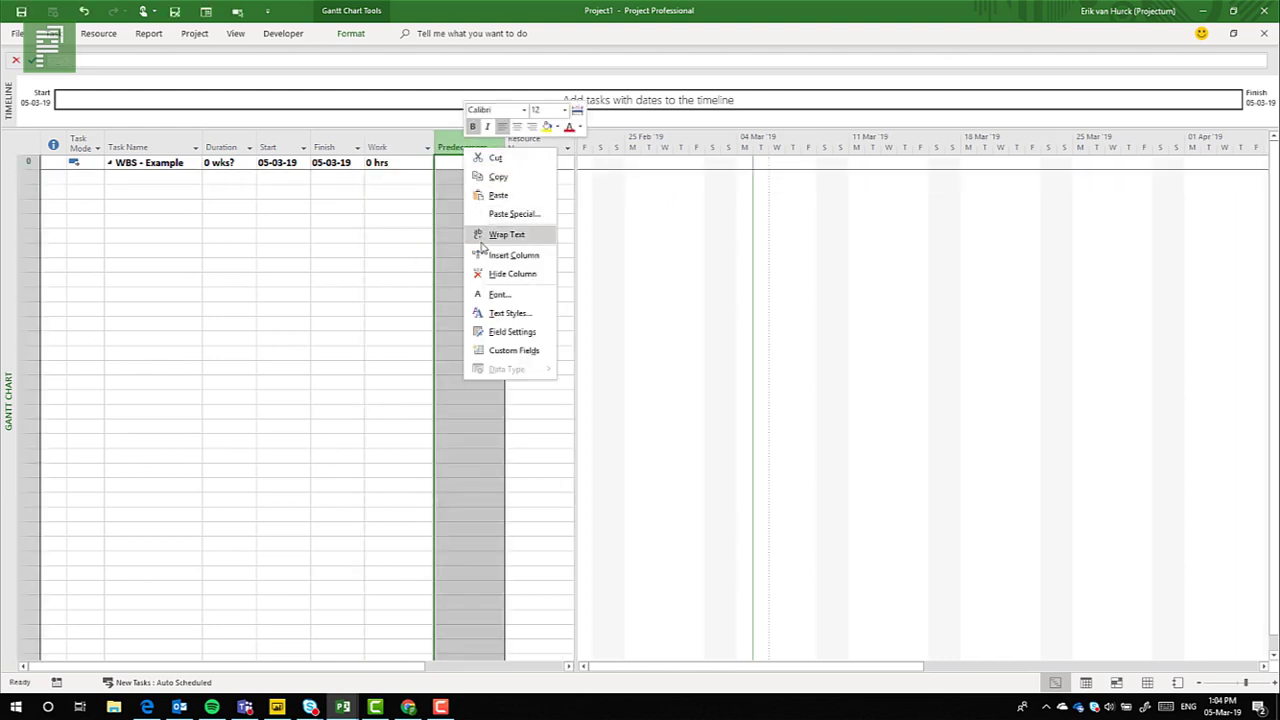
click(482, 255)
text(cost)
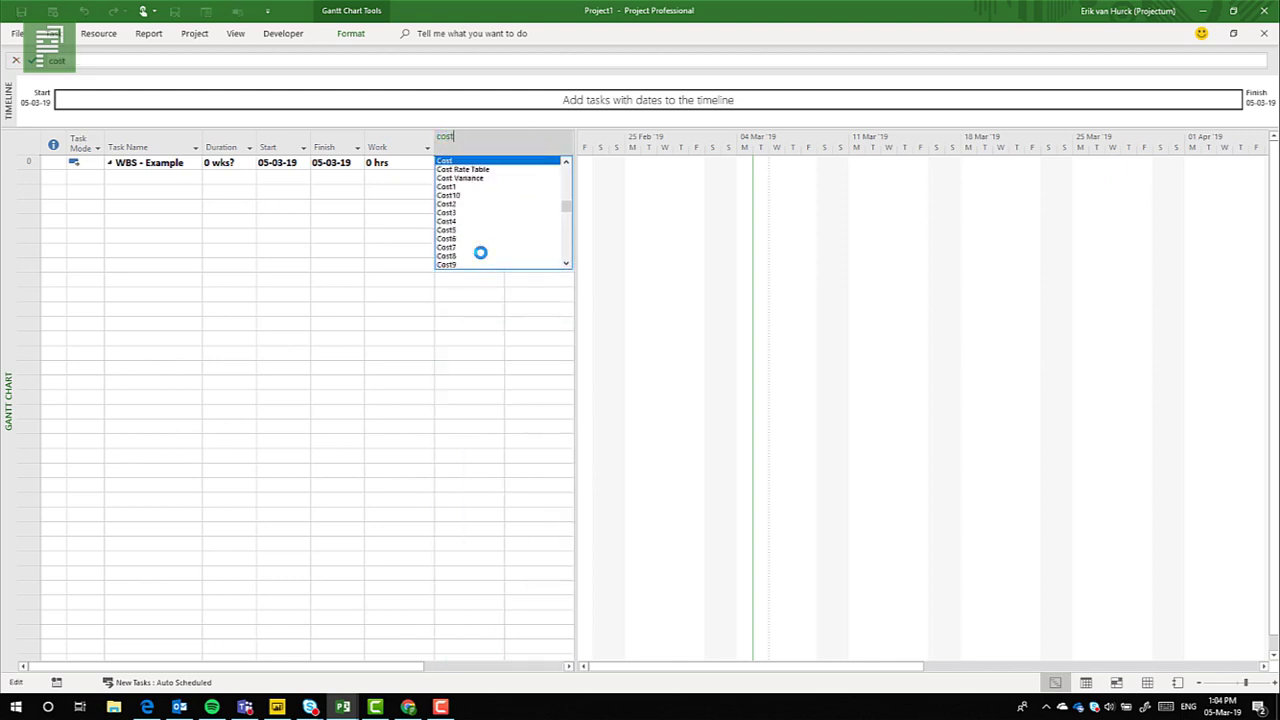
key(Return)
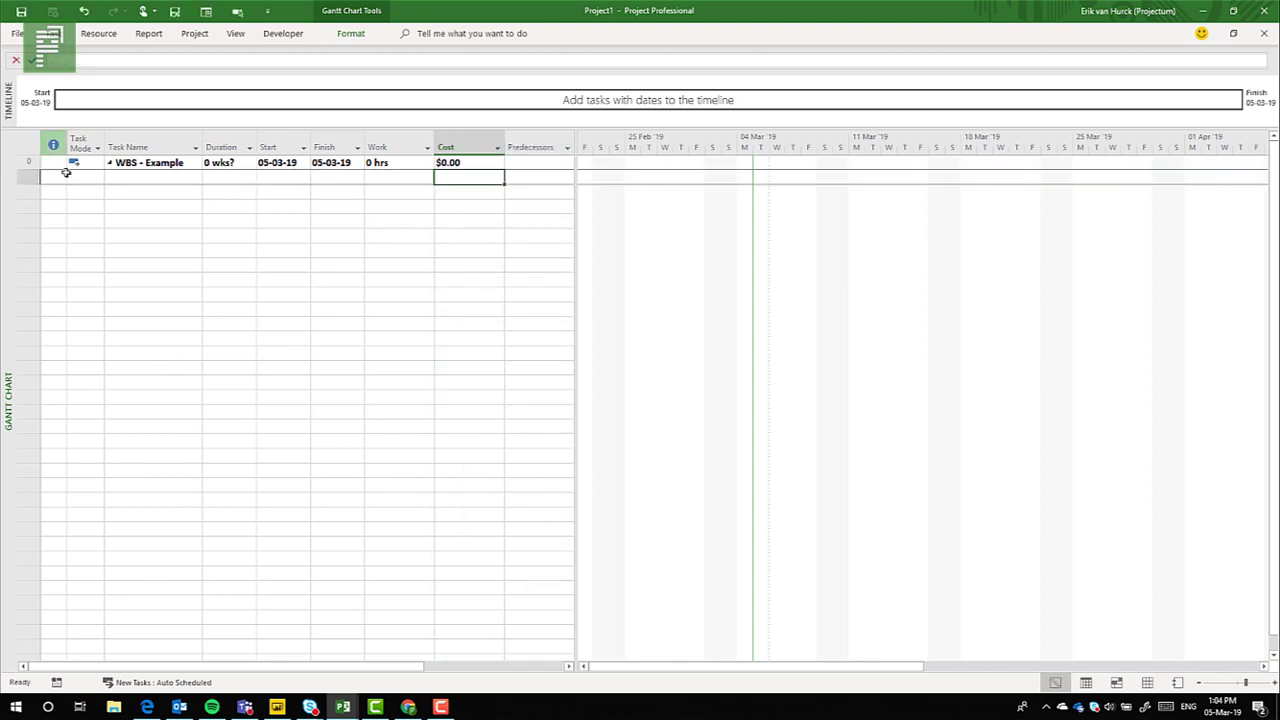
Step: Add two tasks, both named "Tasks", beneath the WBS - Example summary task
click(116, 176)
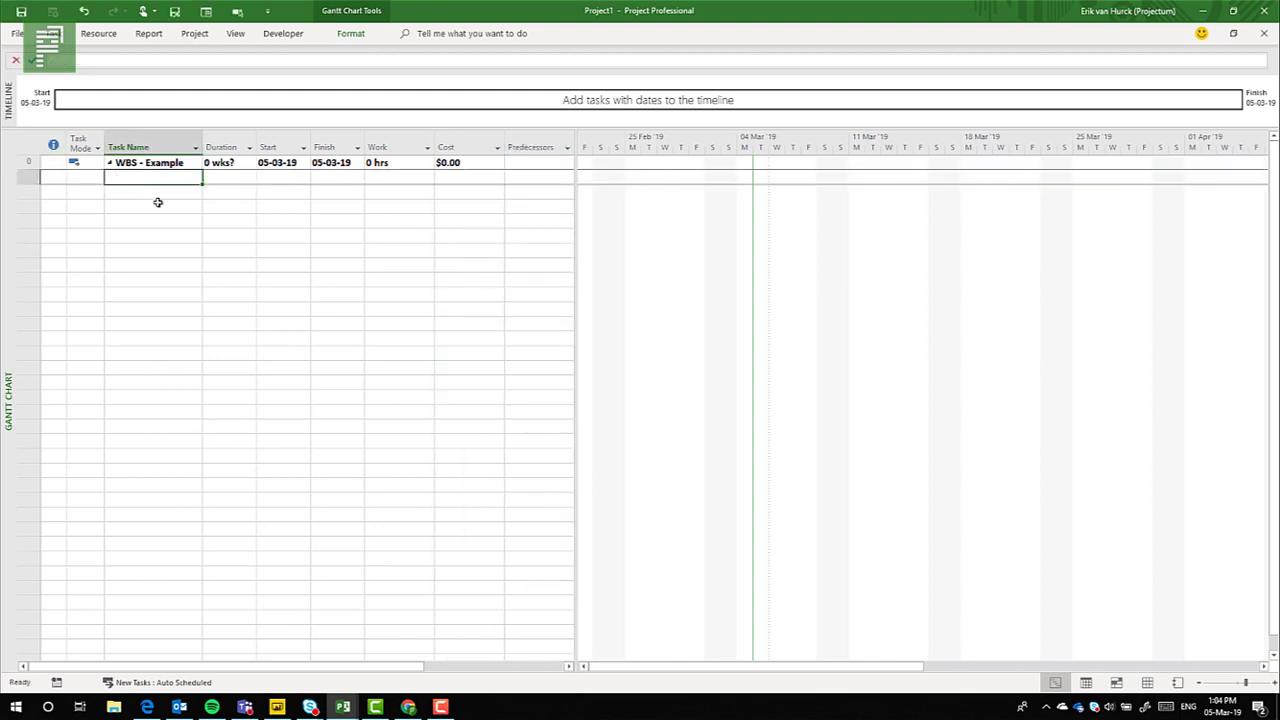
text(Tasks)
key(Return)
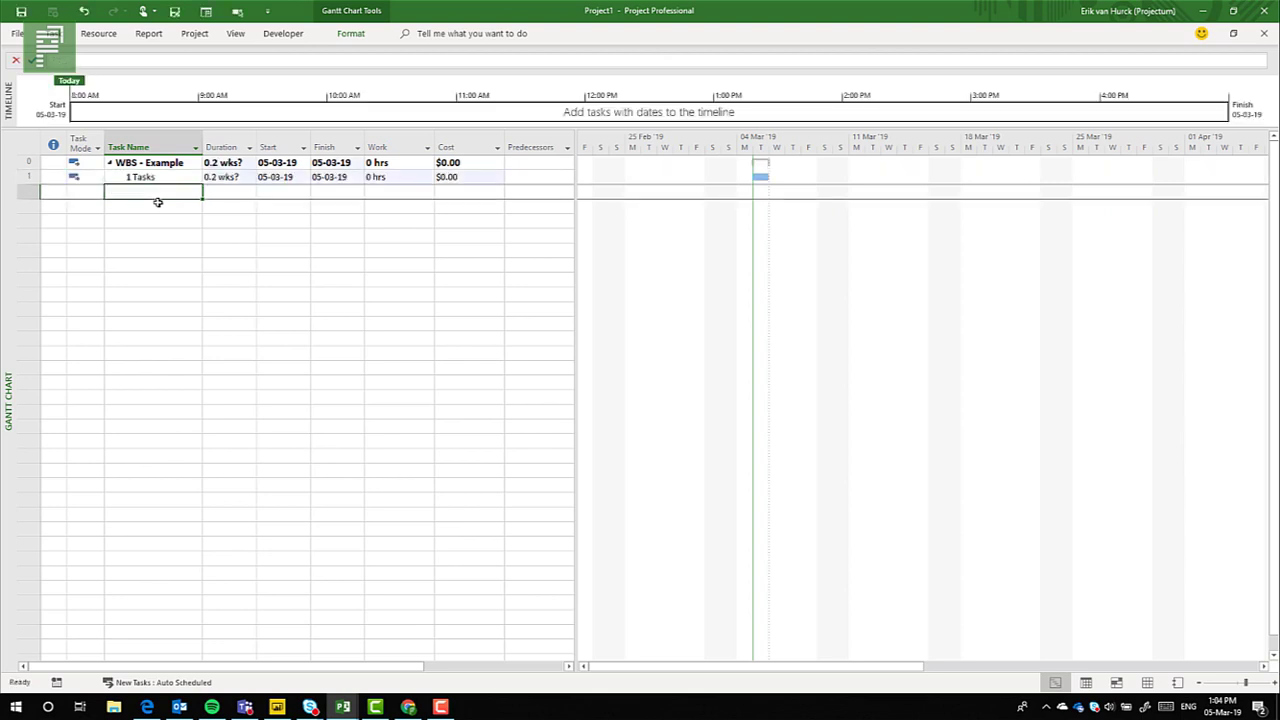
text(Tasks)
key(Return)
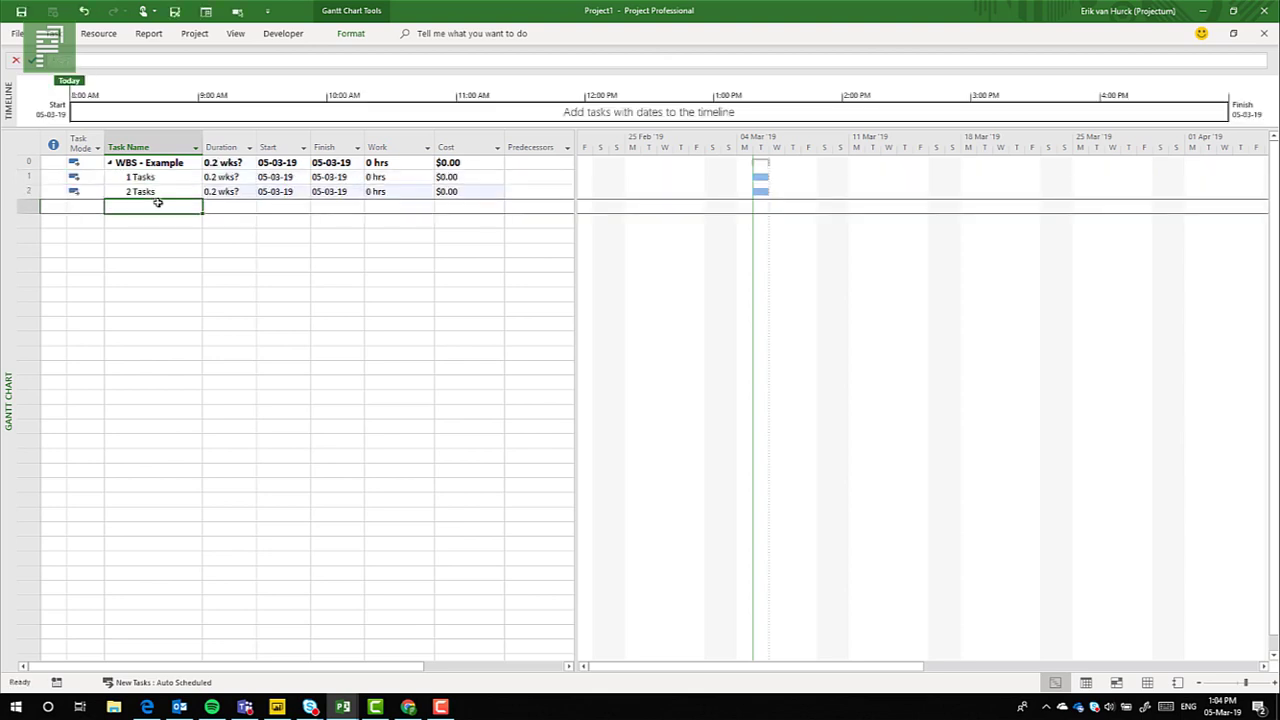
Step: Add a third task named "Tasks" and a fourth task named "Milestone" beneath the existing tasks
text(Tasks)
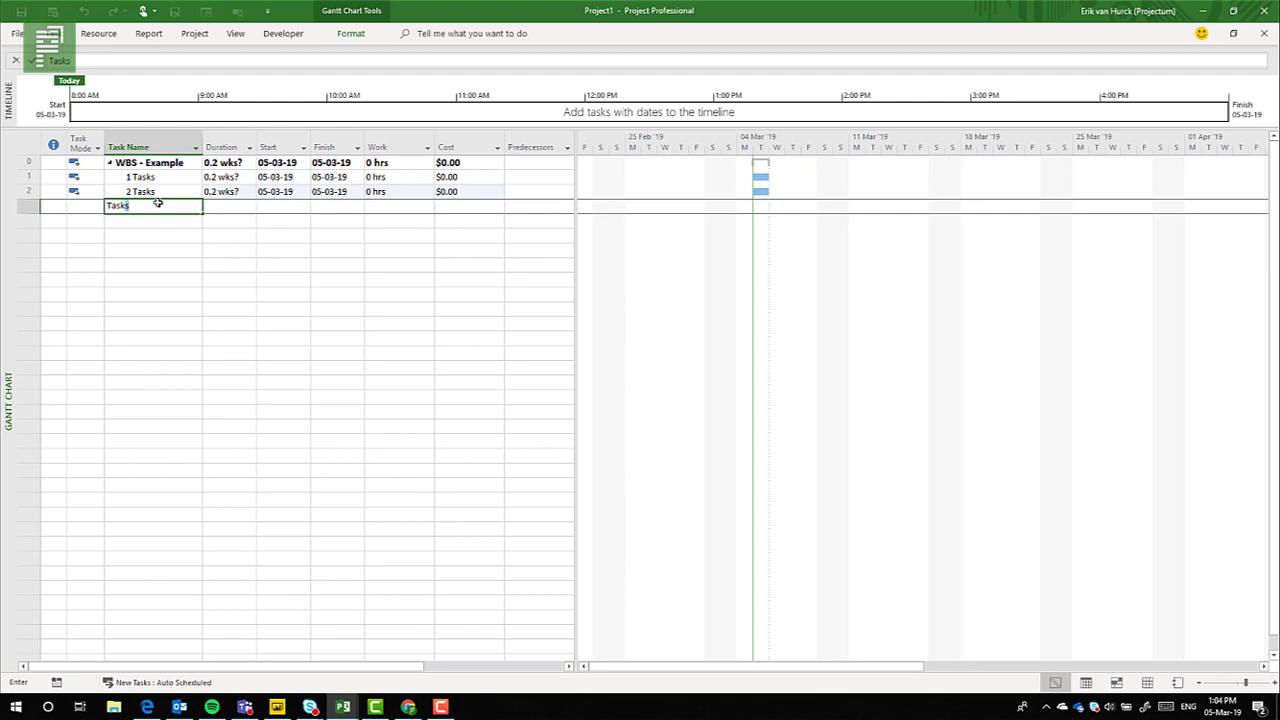
key(Return)
text(Mi)
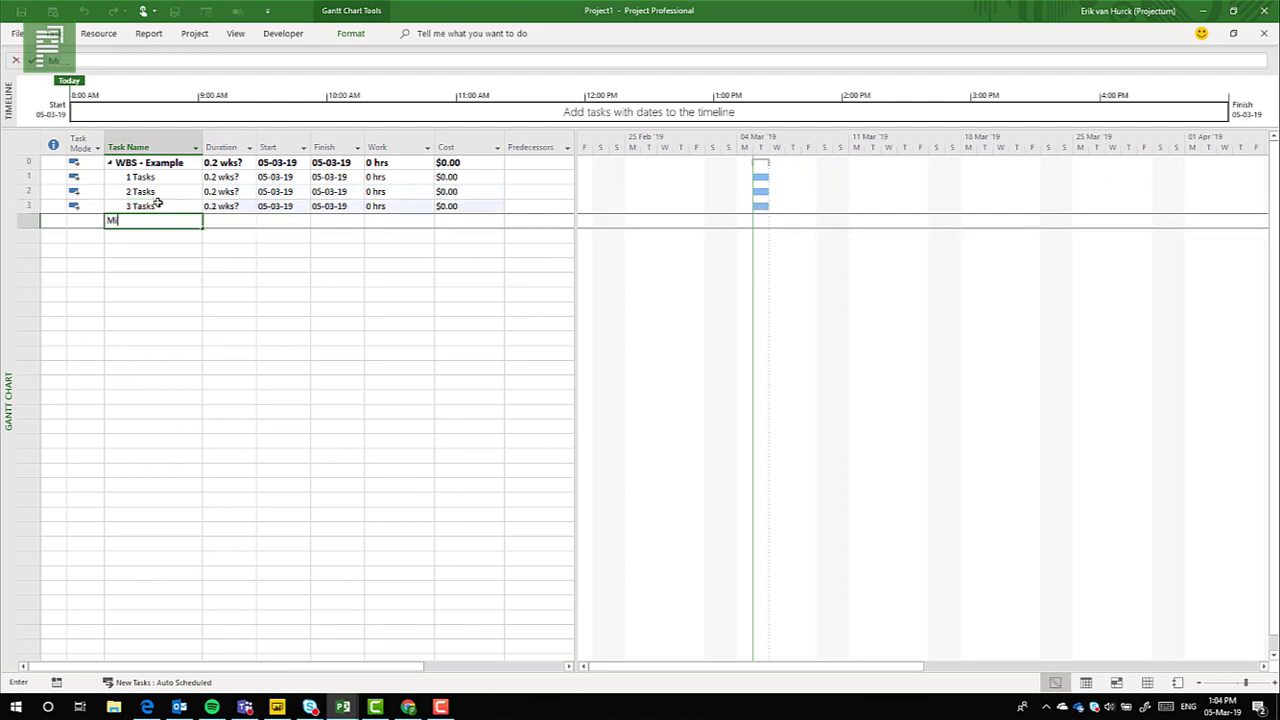
text(lestone)
key(Return)
Step: Set the duration of the Milestone task to 0 weeks
key(Up)
key(Right)
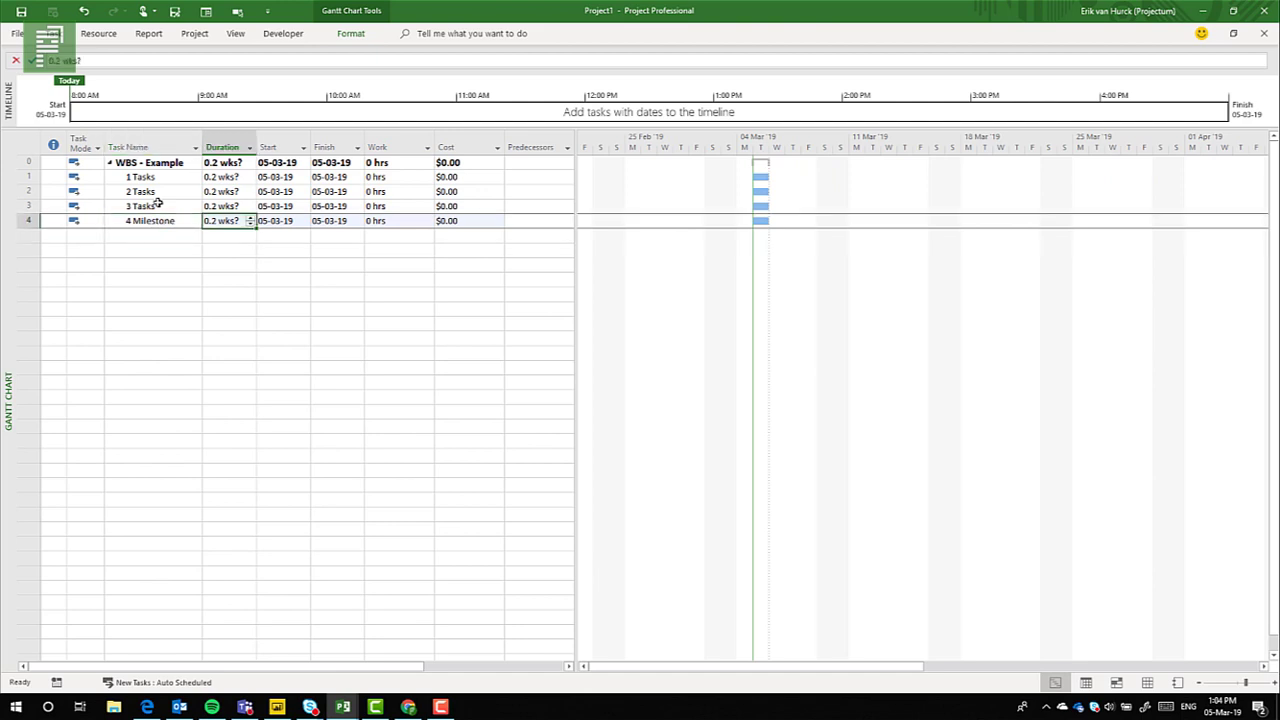
text(0)
Step: Set the durations of tasks 1, 2 and 3 to 1 week, 2 weeks and 4 weeks respectively
key(Up)
key(Up)
key(Up)
key(Up)
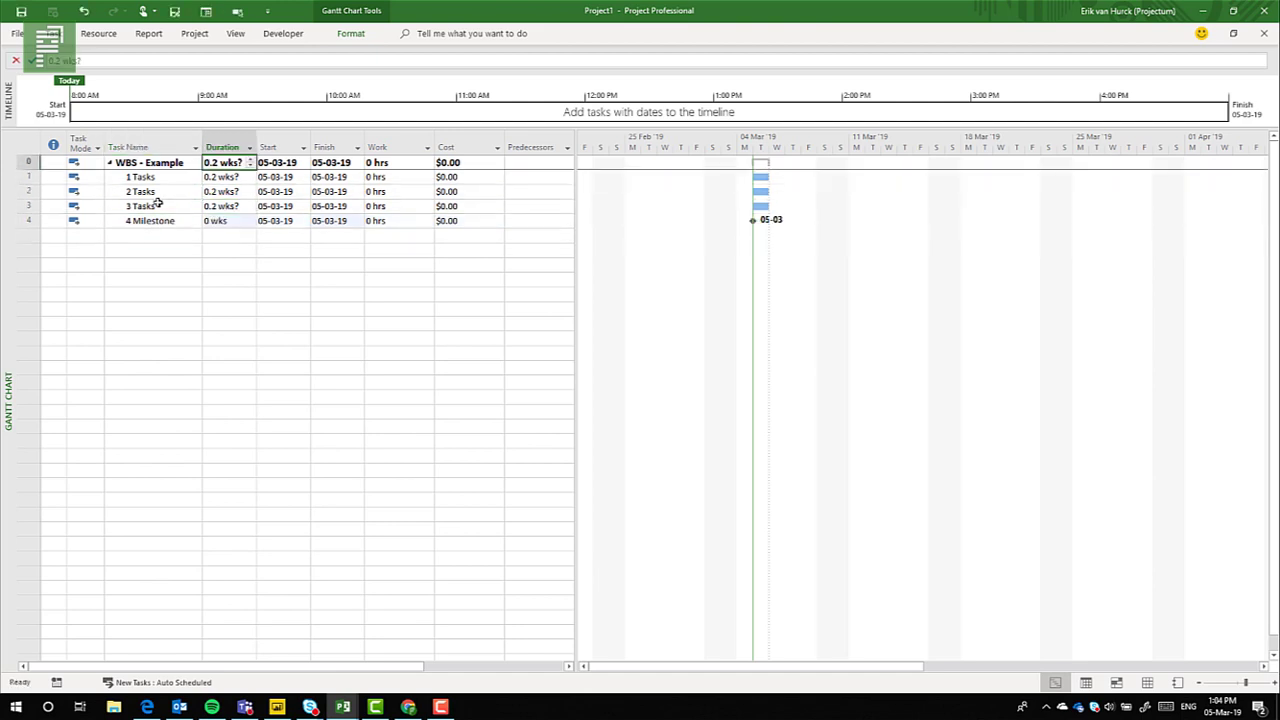
key(Down)
text(1w)
key(Return)
text(2w)
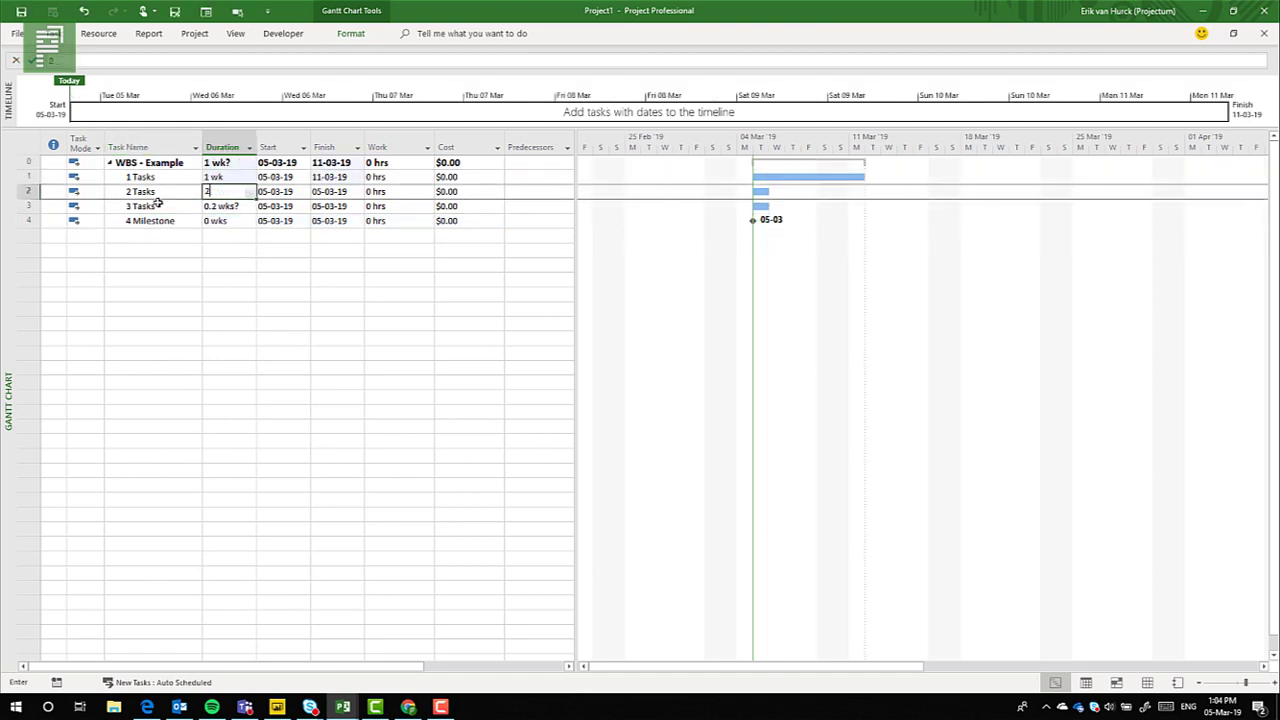
key(Return)
text(4w)
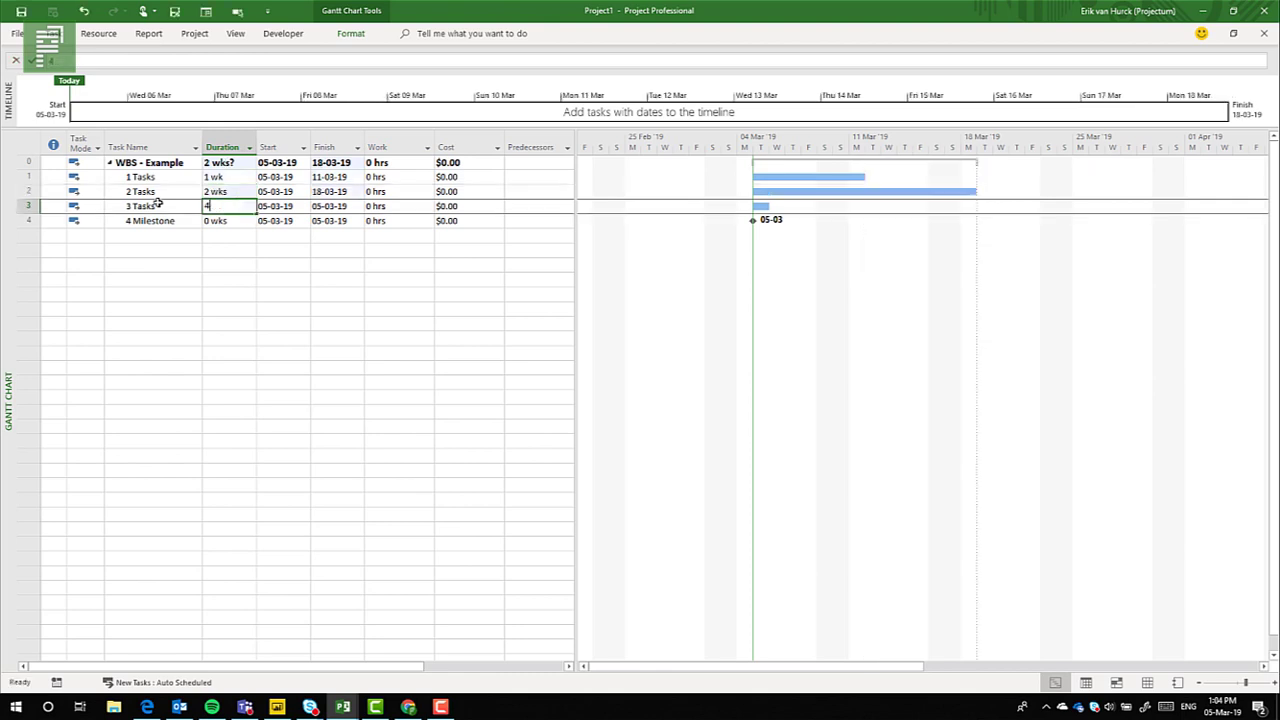
key(Tab)
Step: Enter work values of 20, 32 and 16 hours for tasks 1, 2 and 3 respectively
key(Tab)
key(Tab)
key(Up)
key(Up)
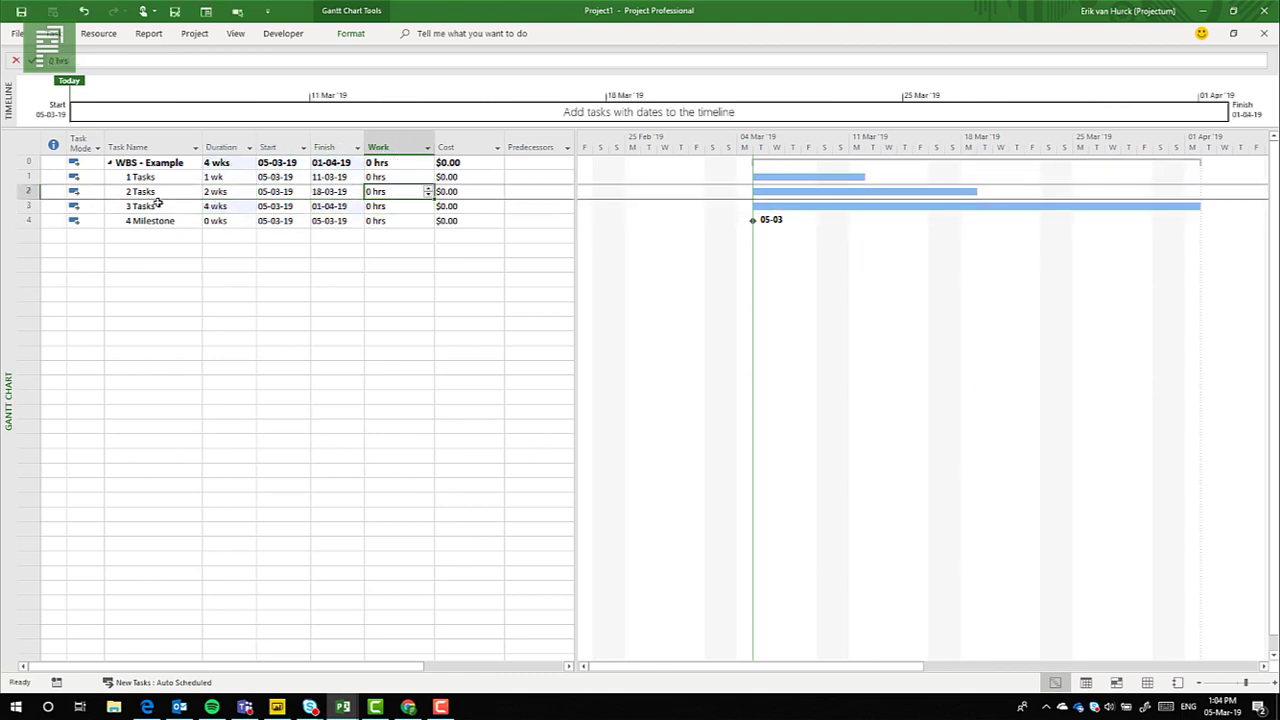
text(20)
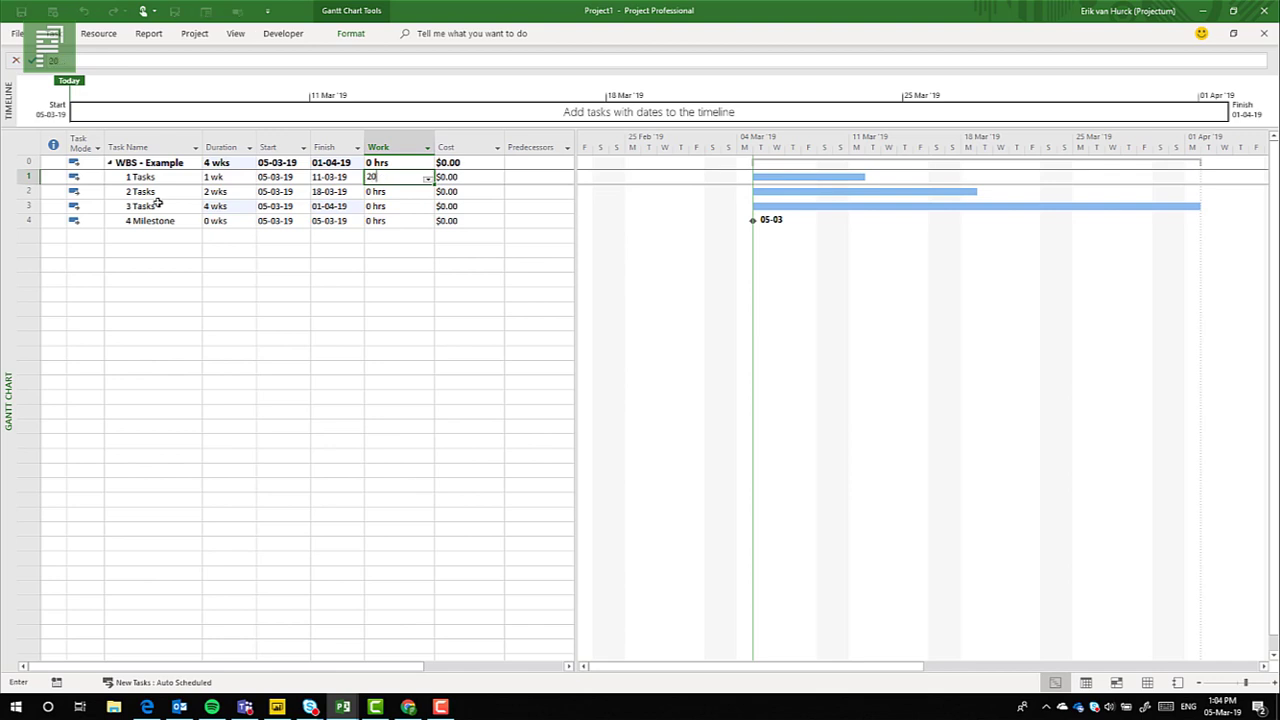
key(Return)
text(32)
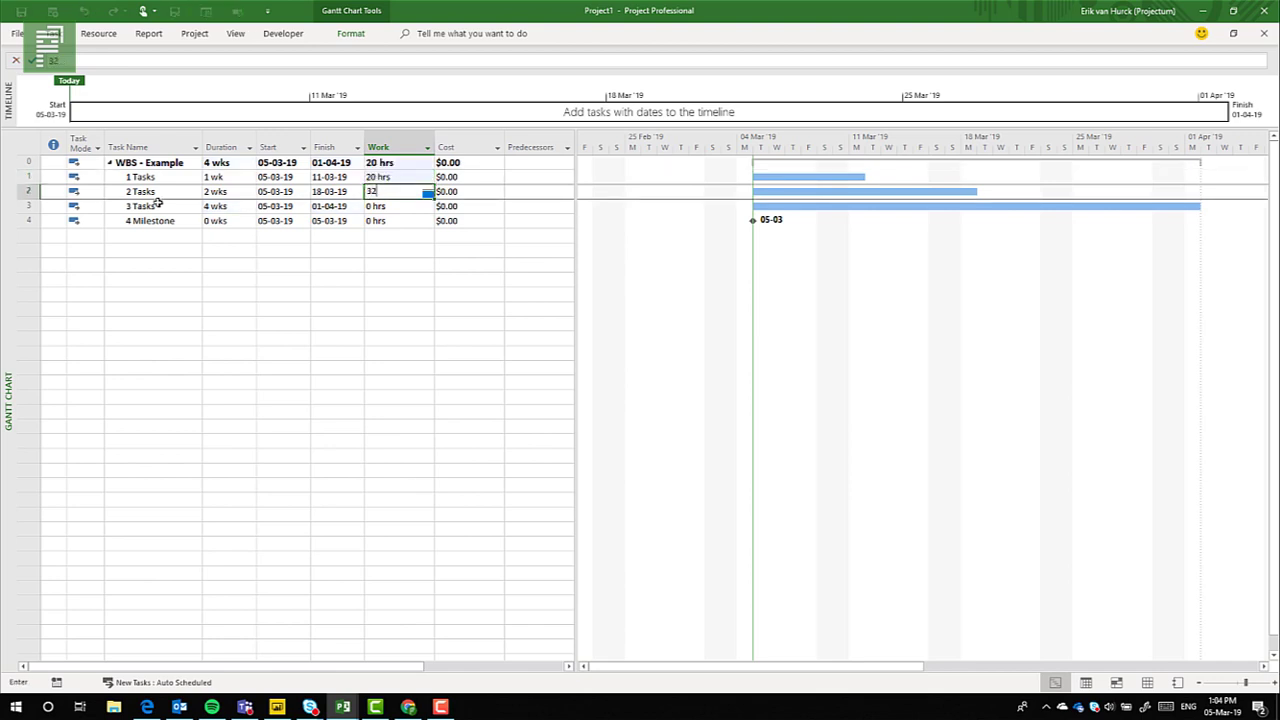
key(Return)
text(16)
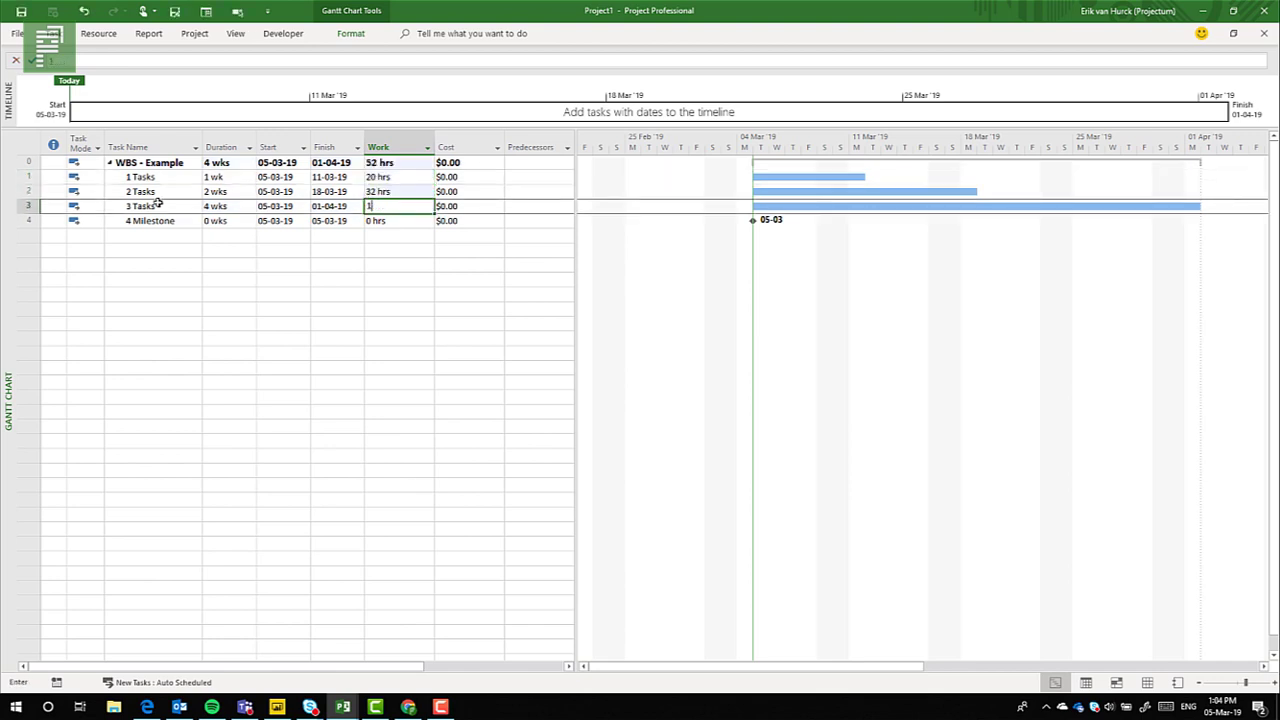
key(Up)
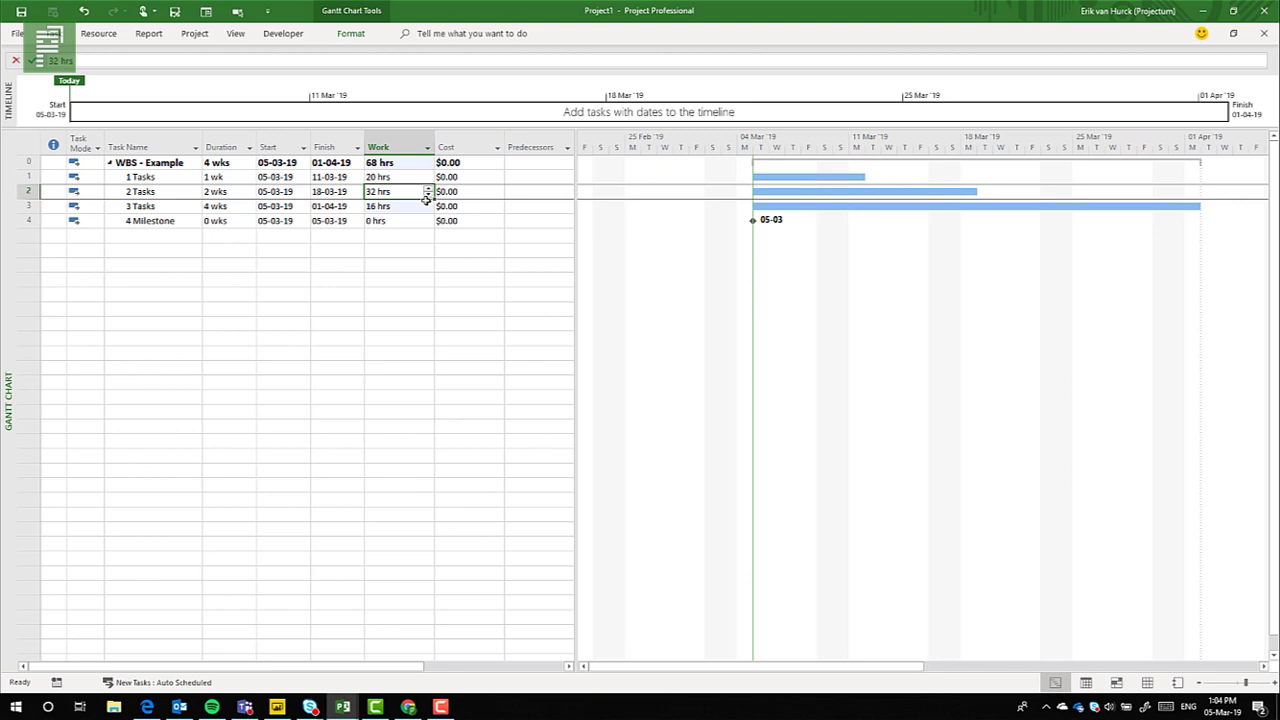
Step: Enter costs of $25,000, $10,000 and $30,000 for tasks 1, 2 and 3 respectively
click(474, 182)
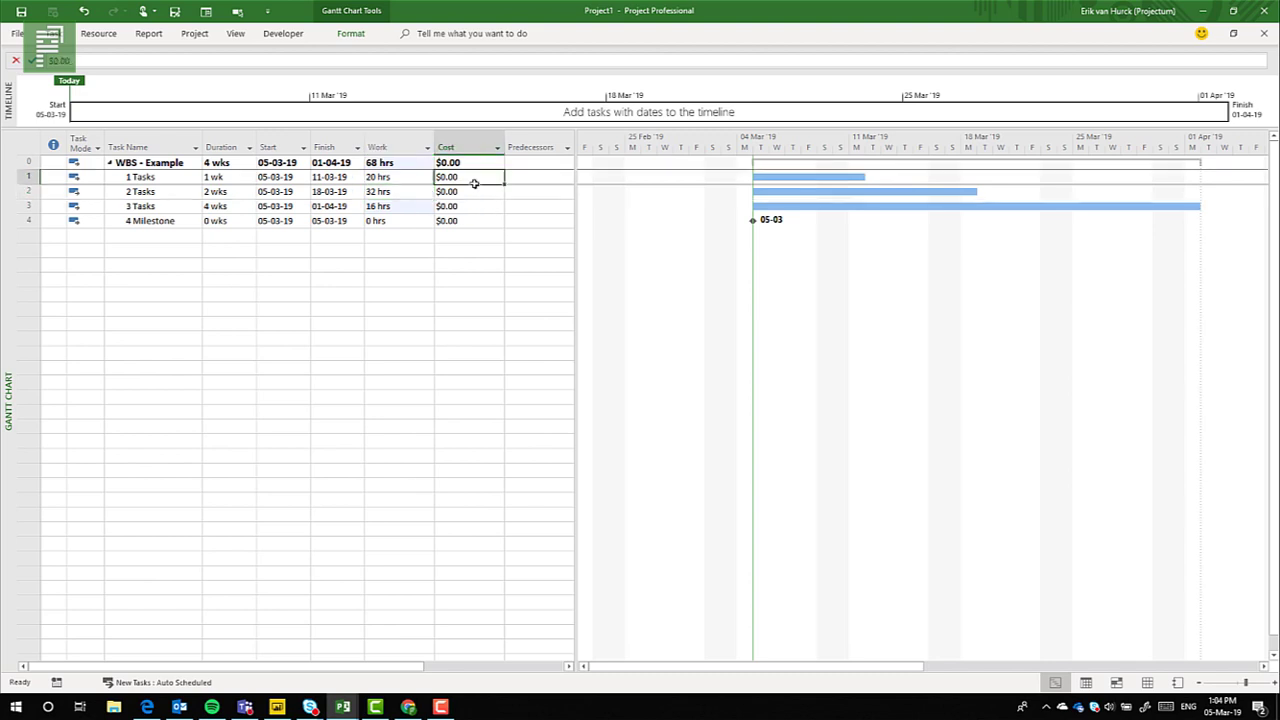
text(25000)
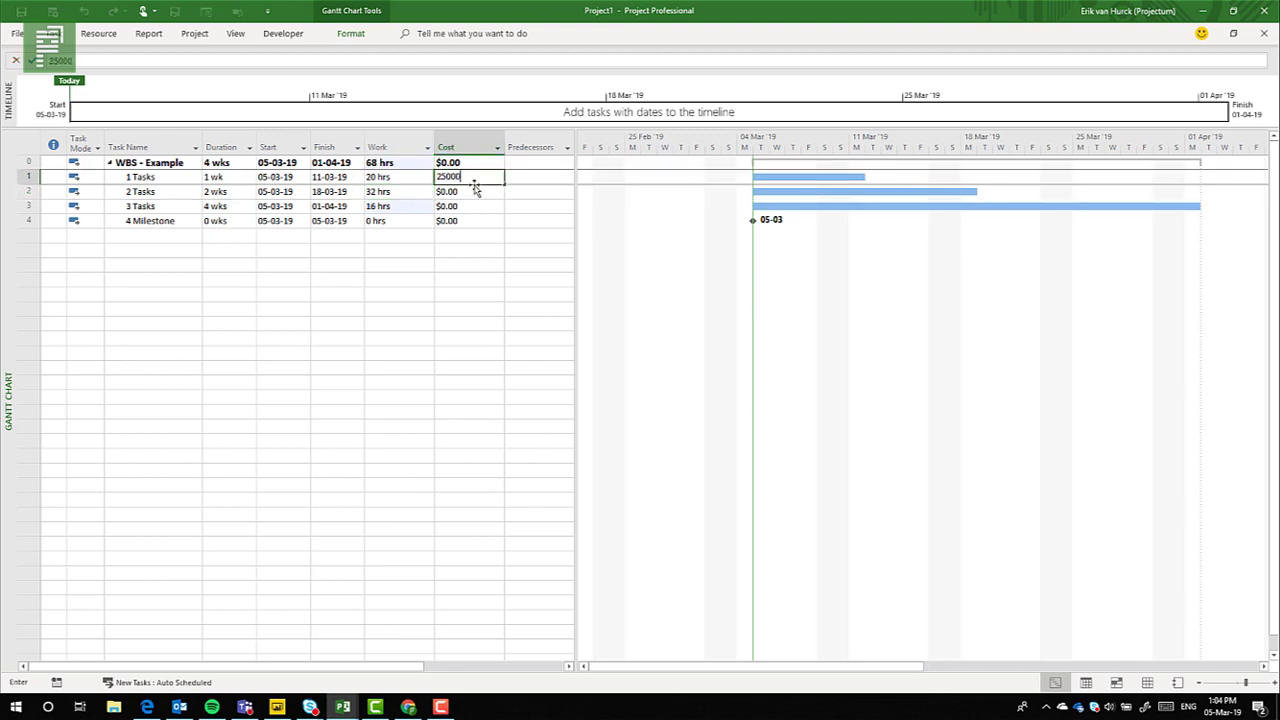
key(Return)
text(1)
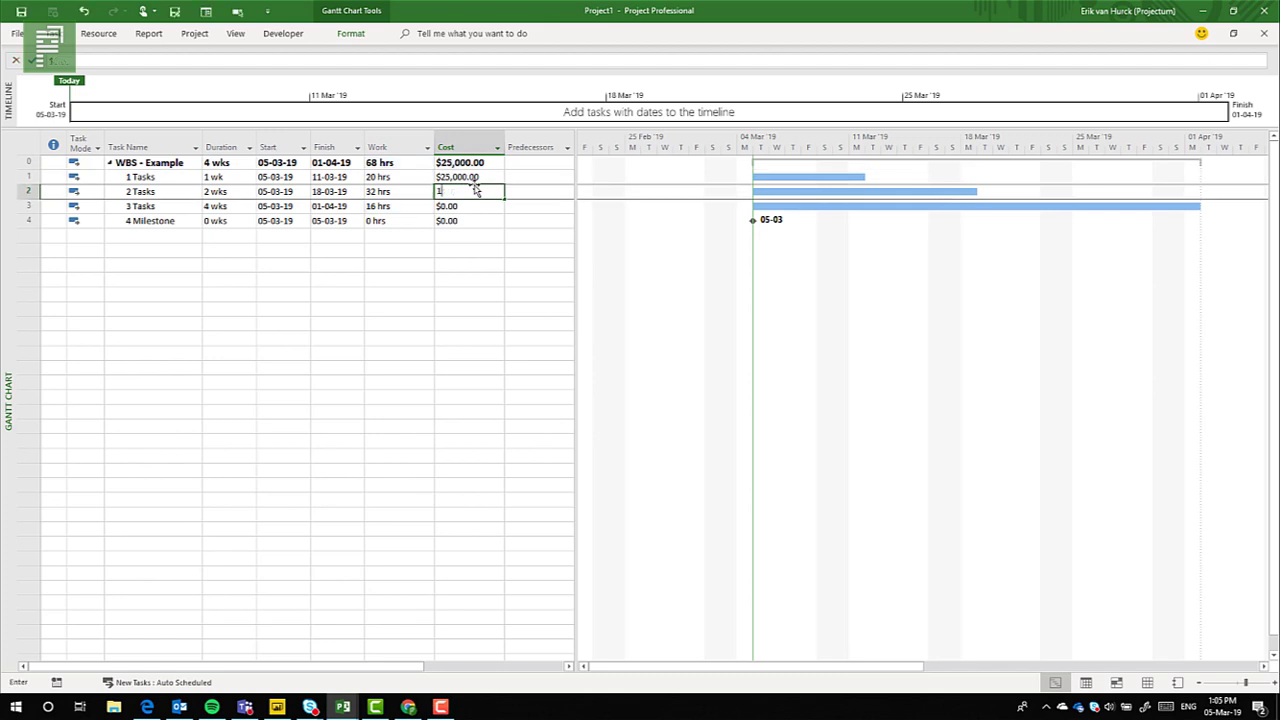
text(0,000)
key(Return)
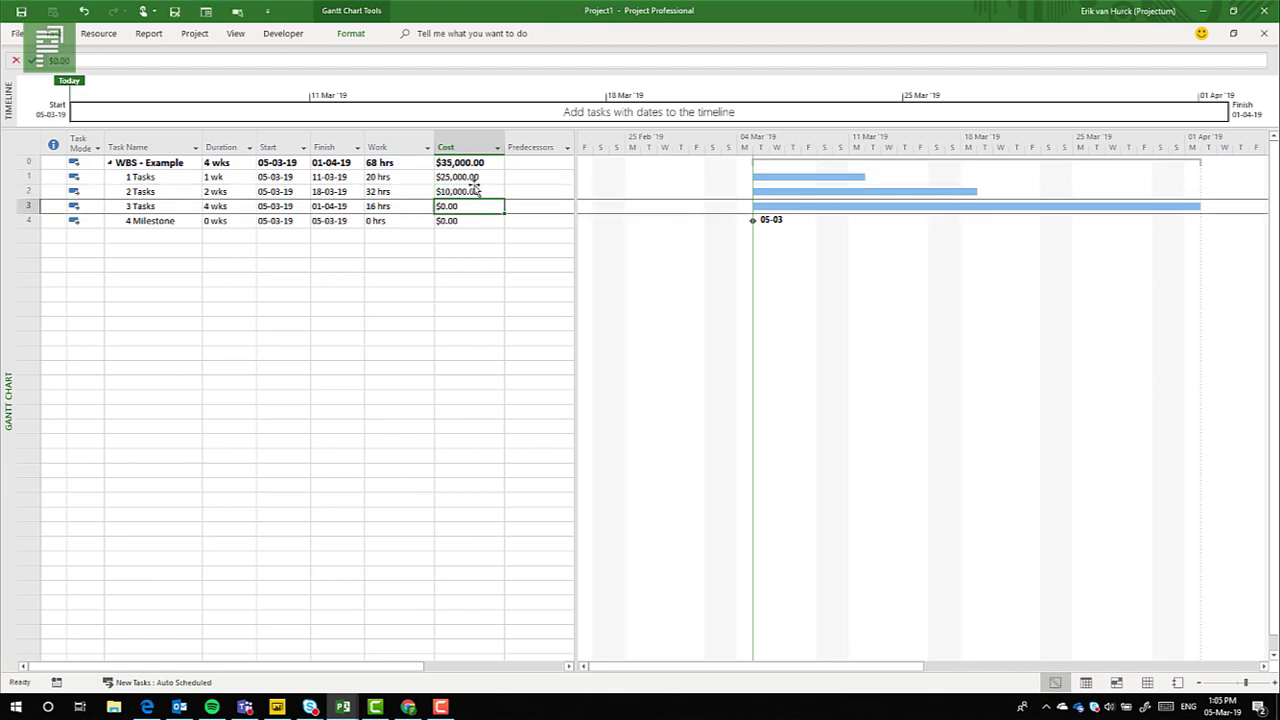
text(30,)
text(0000)
key(Return)
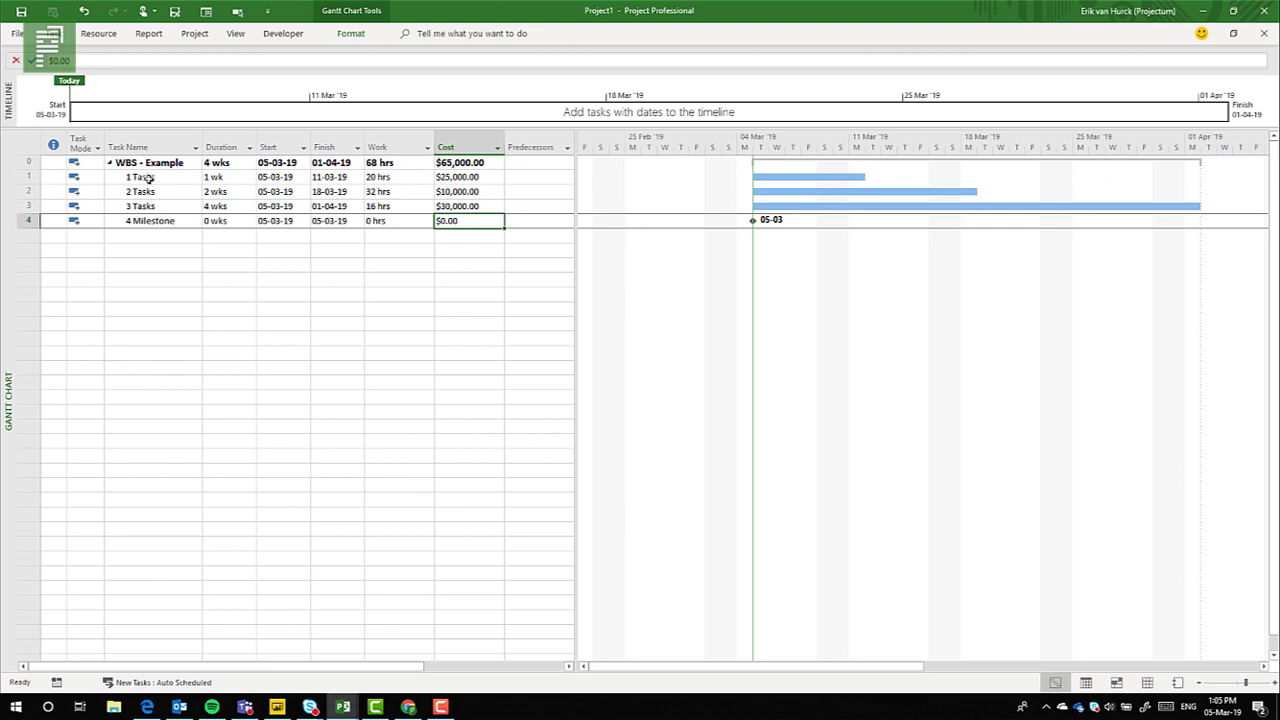
Step: Add four tasks below the Milestone task, named "Tasks", "tak", "tasks" and "Tasks"
click(128, 236)
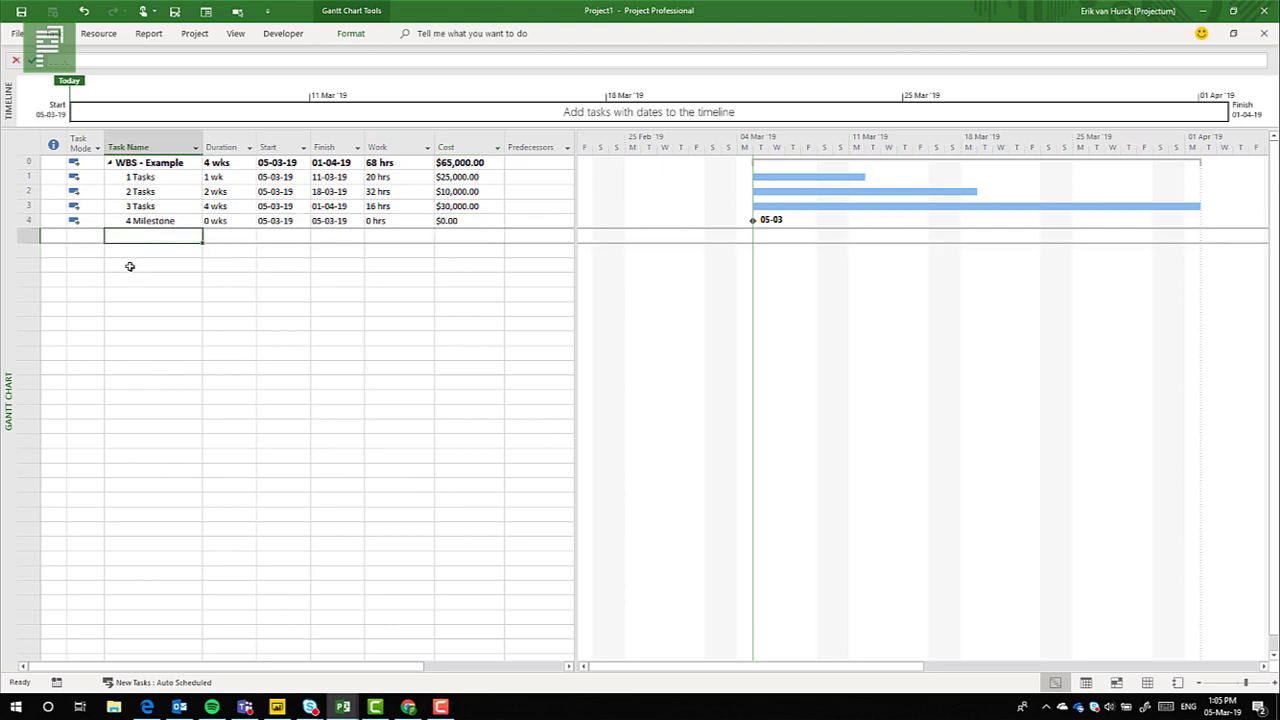
text(Tasks)
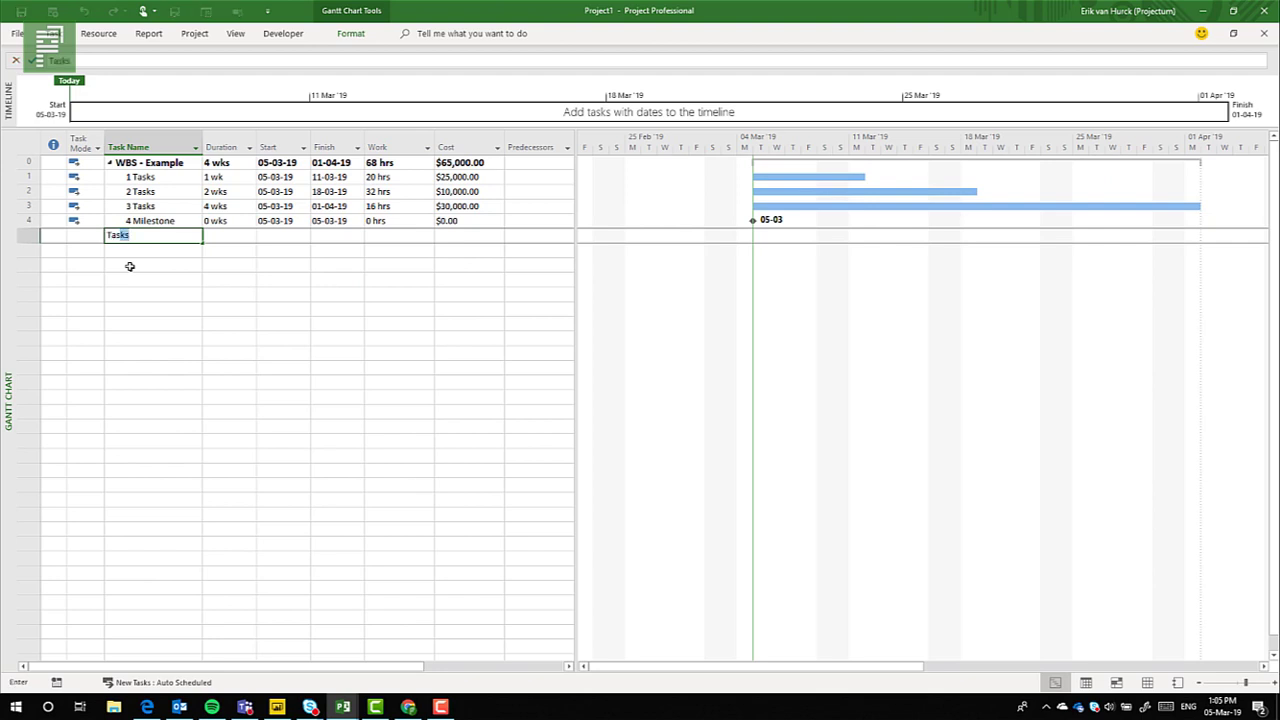
key(Return)
text(tak)
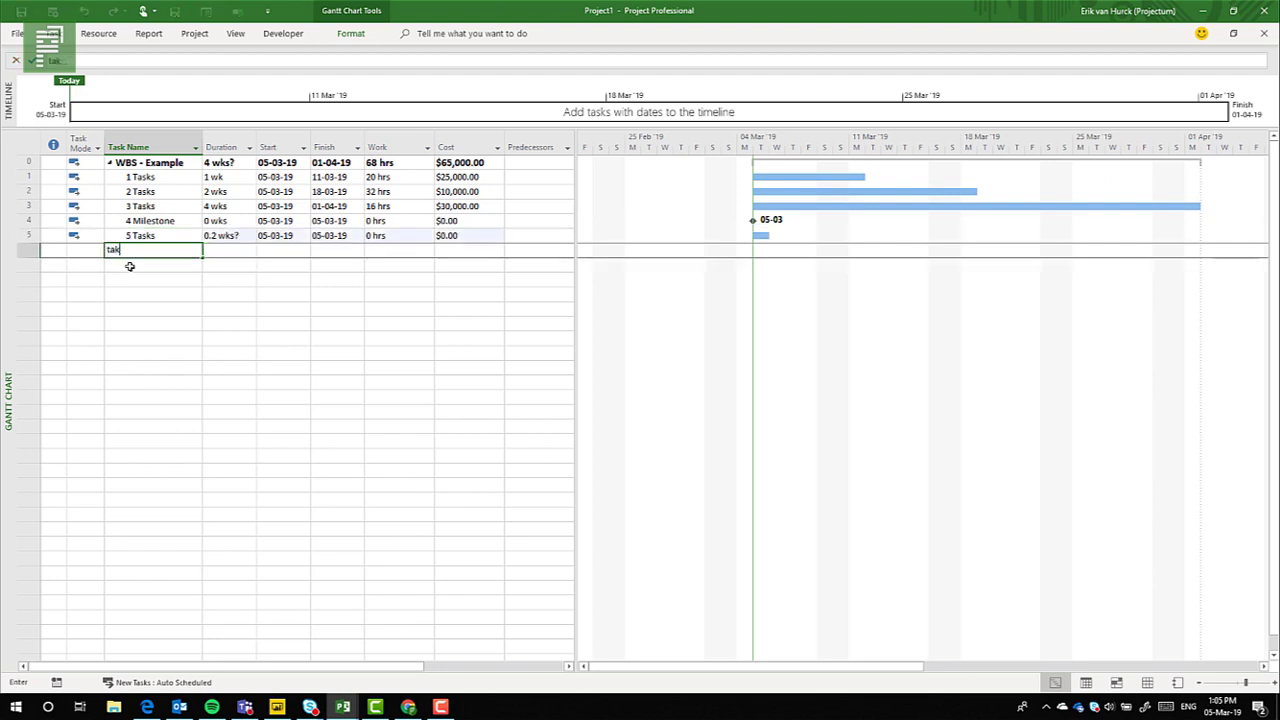
key(Return)
text(T)
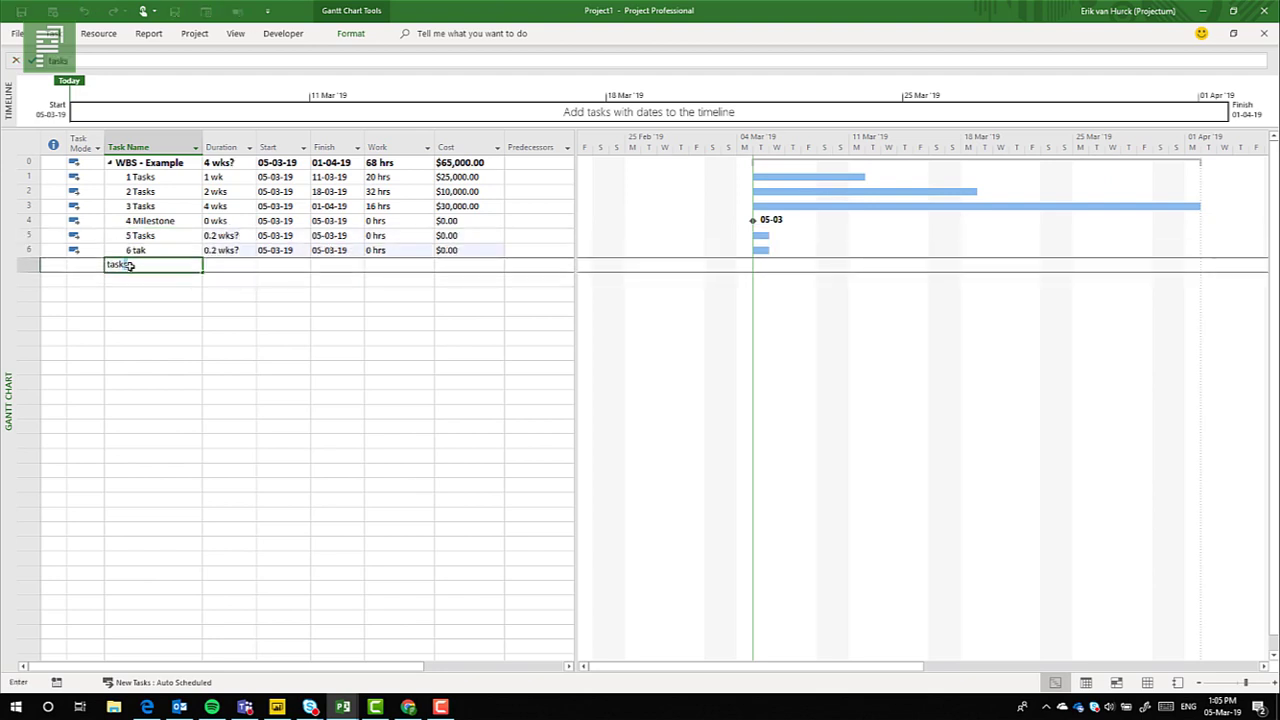
key(BackSpace)
key(BackSpace)
text(Tasks)
key(Return)
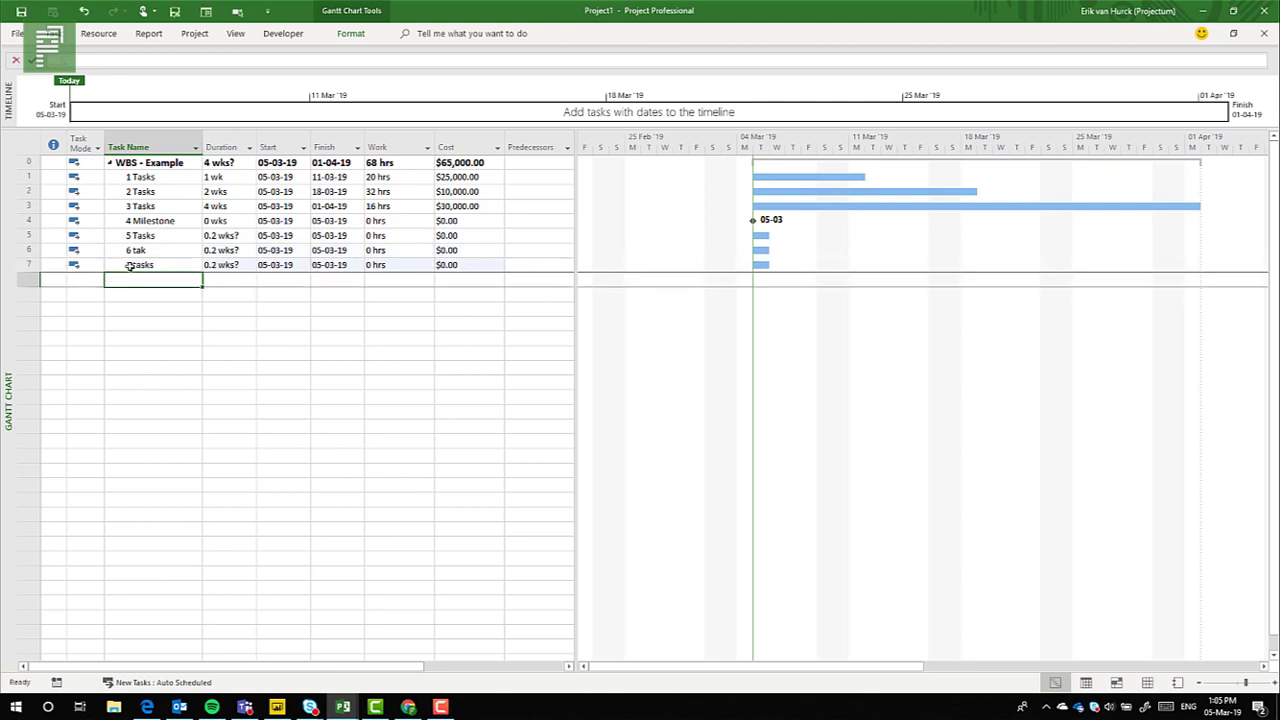
text(Tasks)
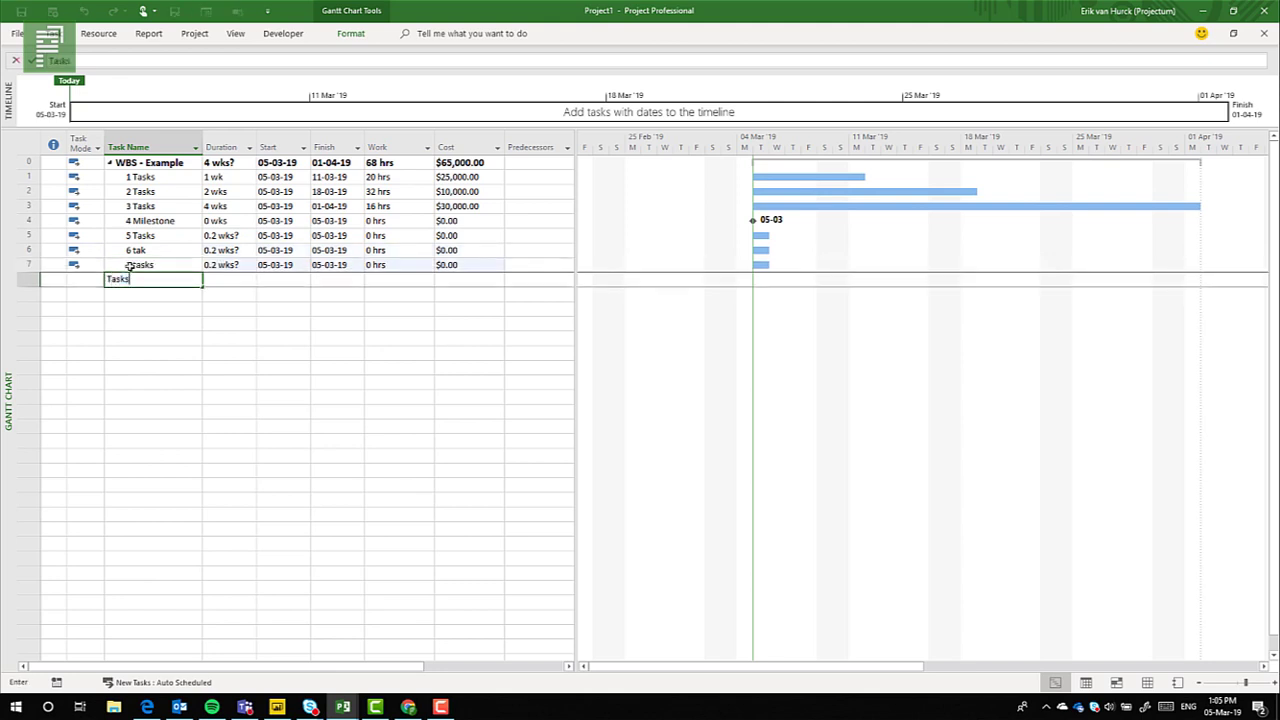
key(Return)
Step: Add a task named "Milestone 2" as row 9 and give it a duration of 0 weeks
text(Milestone)
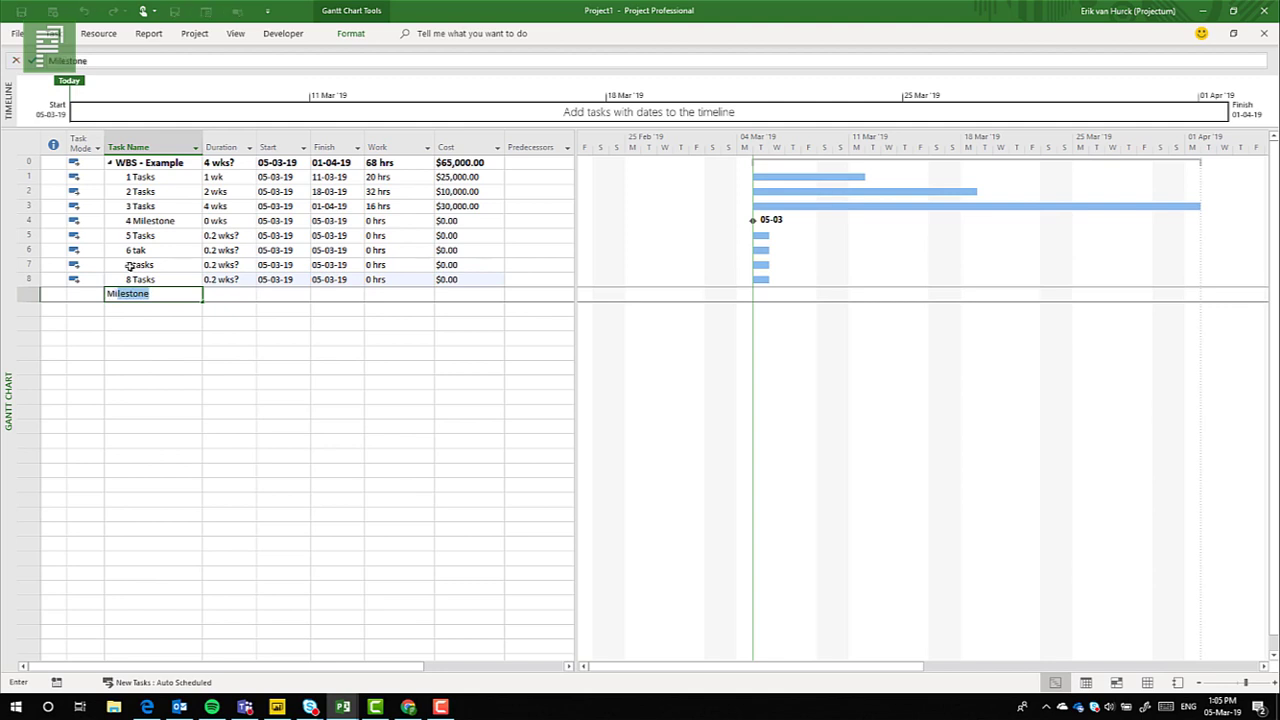
text( 2)
key(Return)
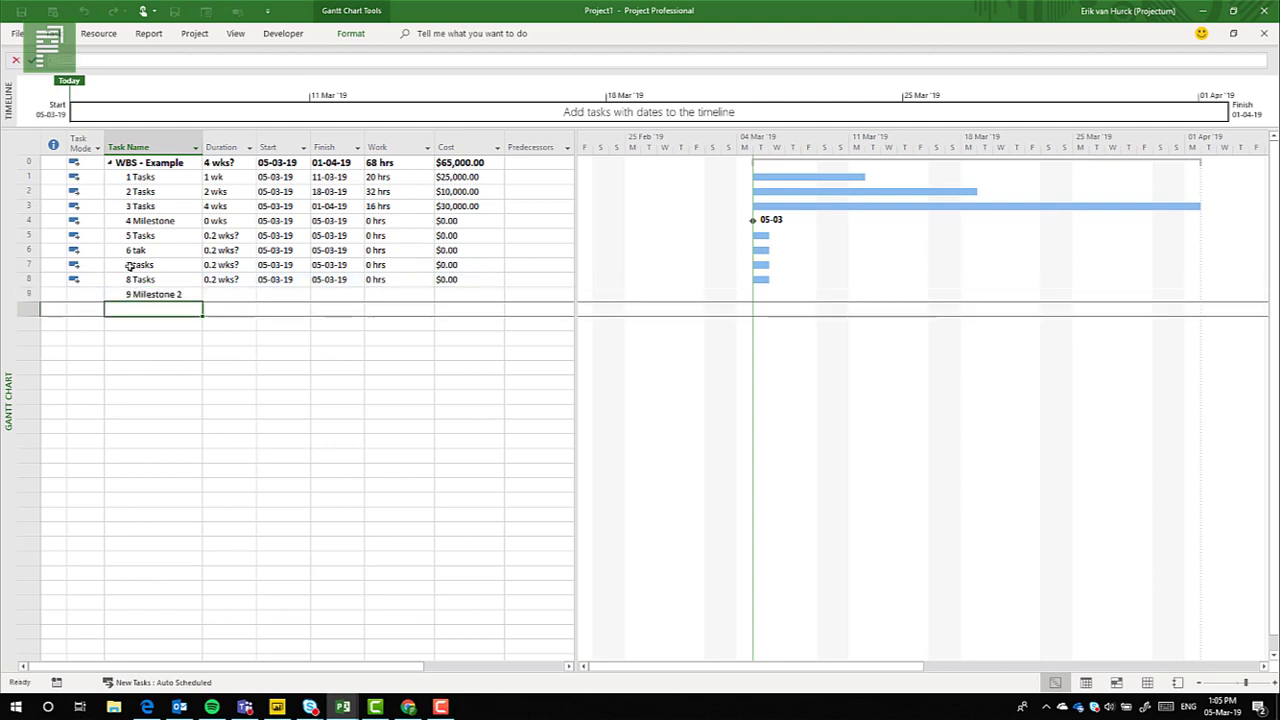
click(217, 293)
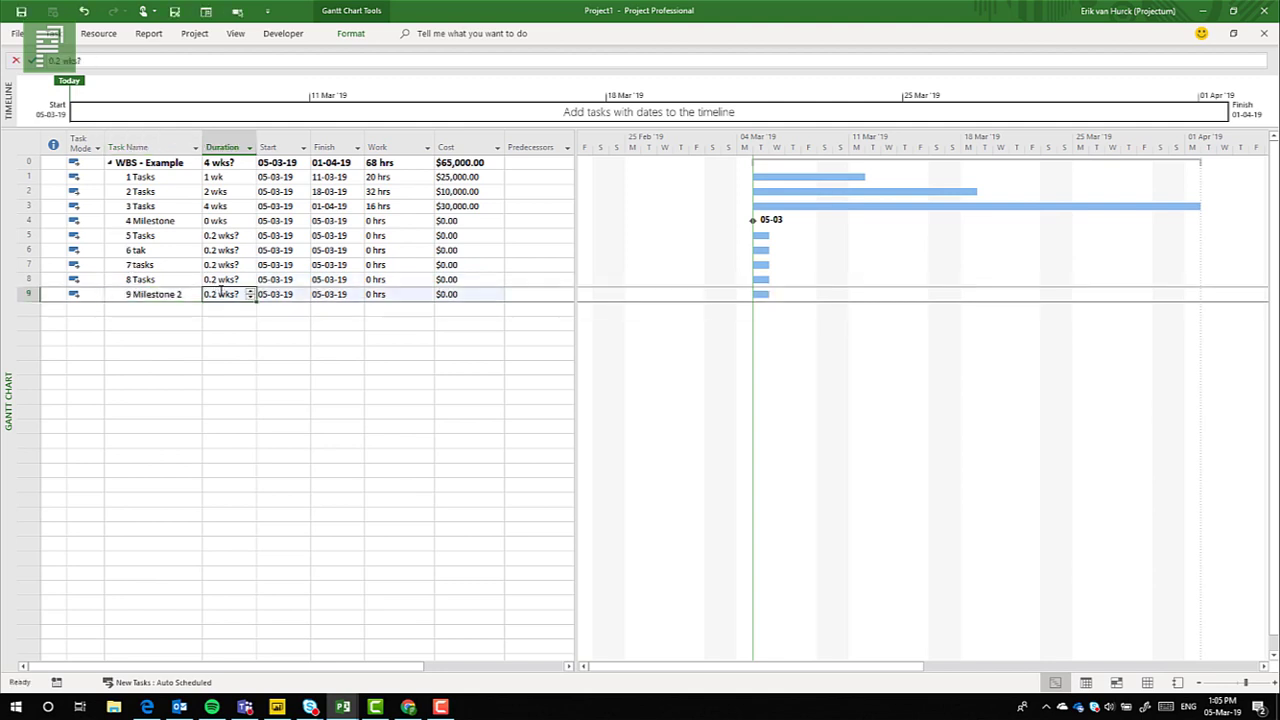
text(0)
key(Return)
Step: Set the durations of tasks 5 to 8 to 1, 2, 1 and 1 weeks respectively
key(Up)
key(Up)
key(Up)
key(Up)
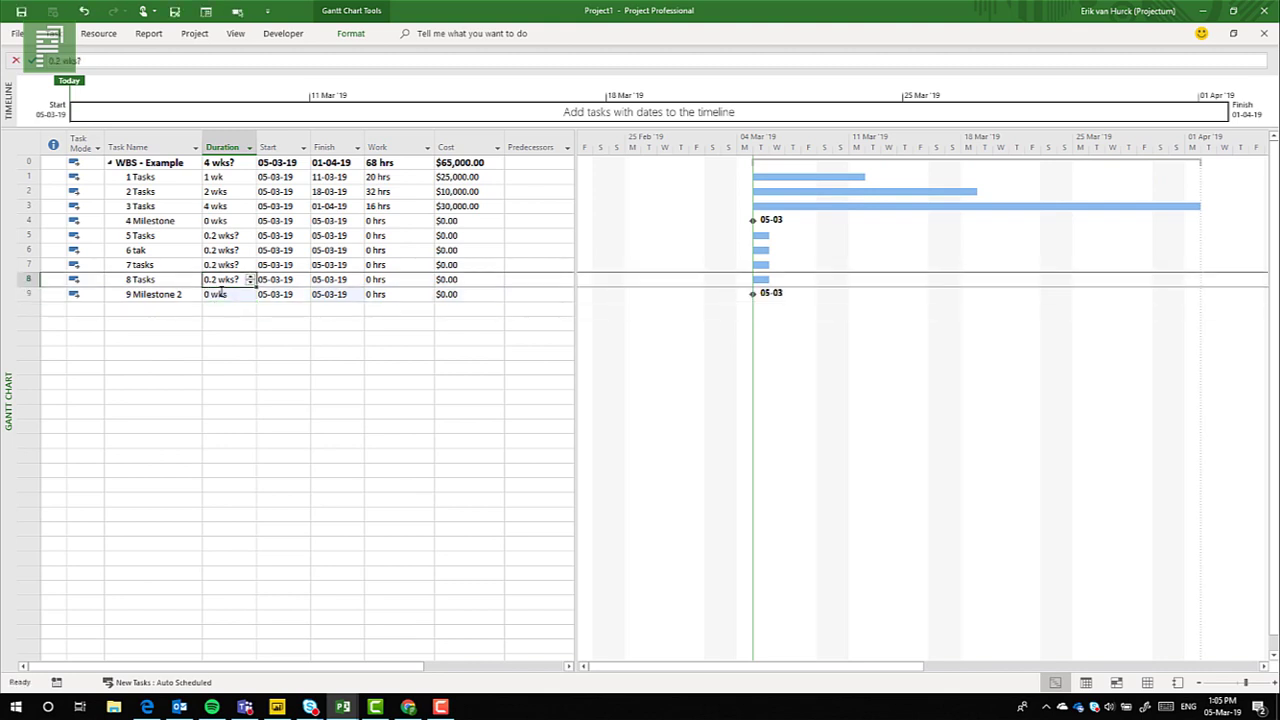
key(Up)
text(1)
key(Return)
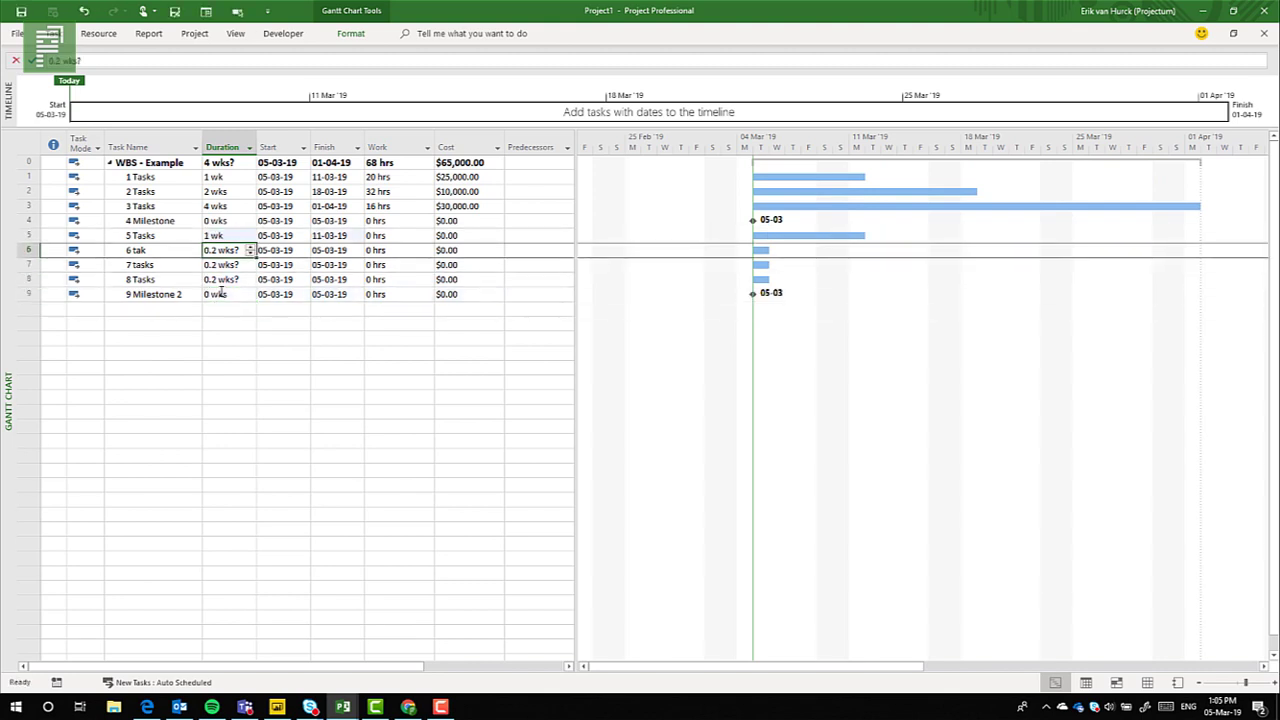
text(2w)
key(Return)
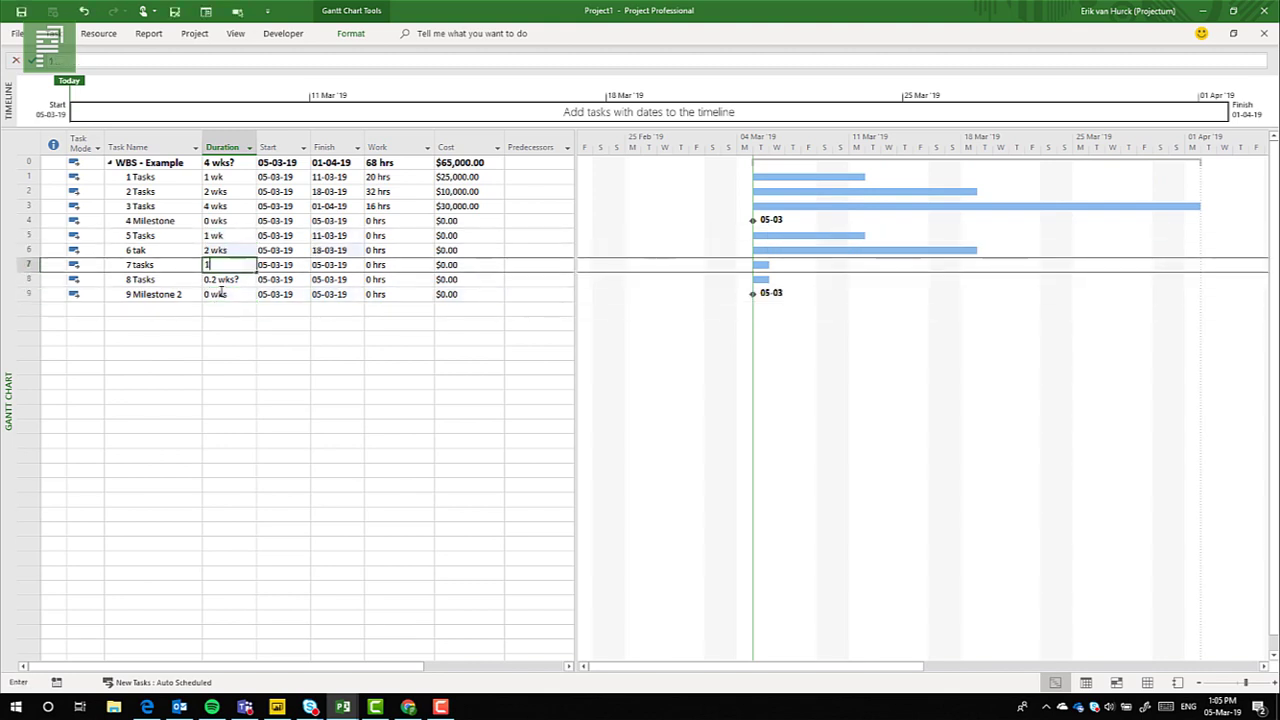
text(1)
key(Return)
text(1)
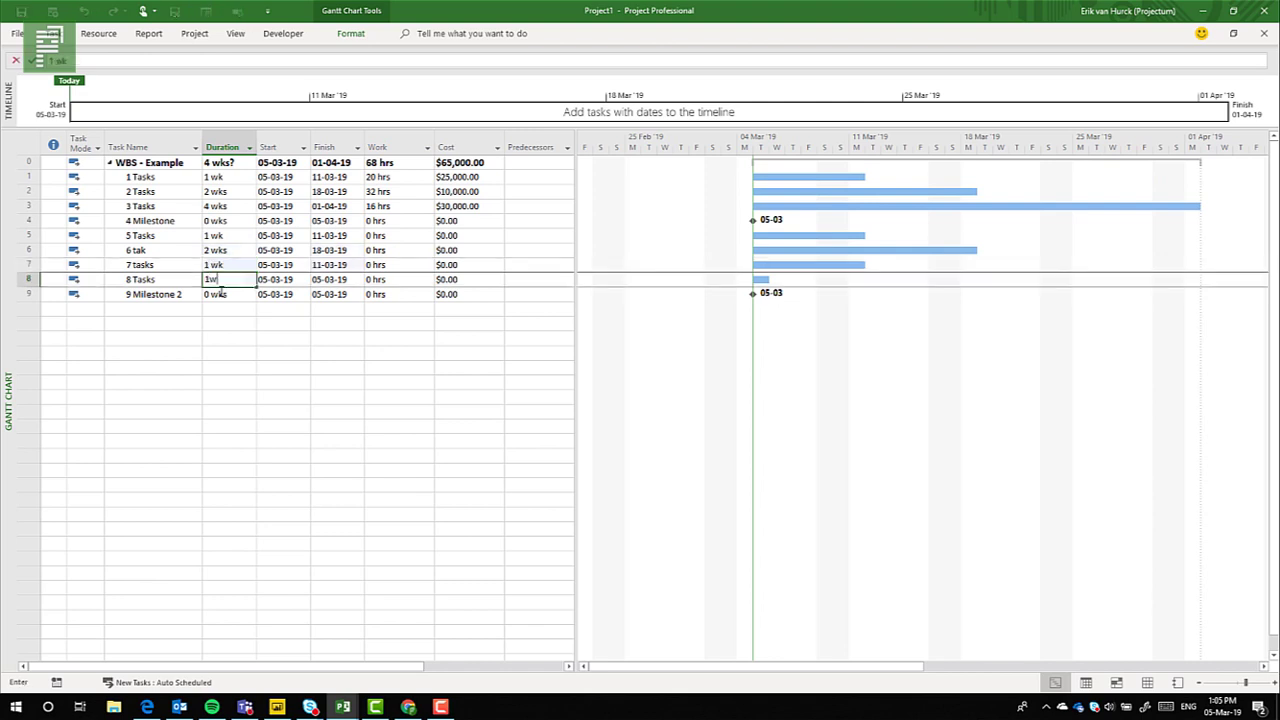
key(Return)
key(Up)
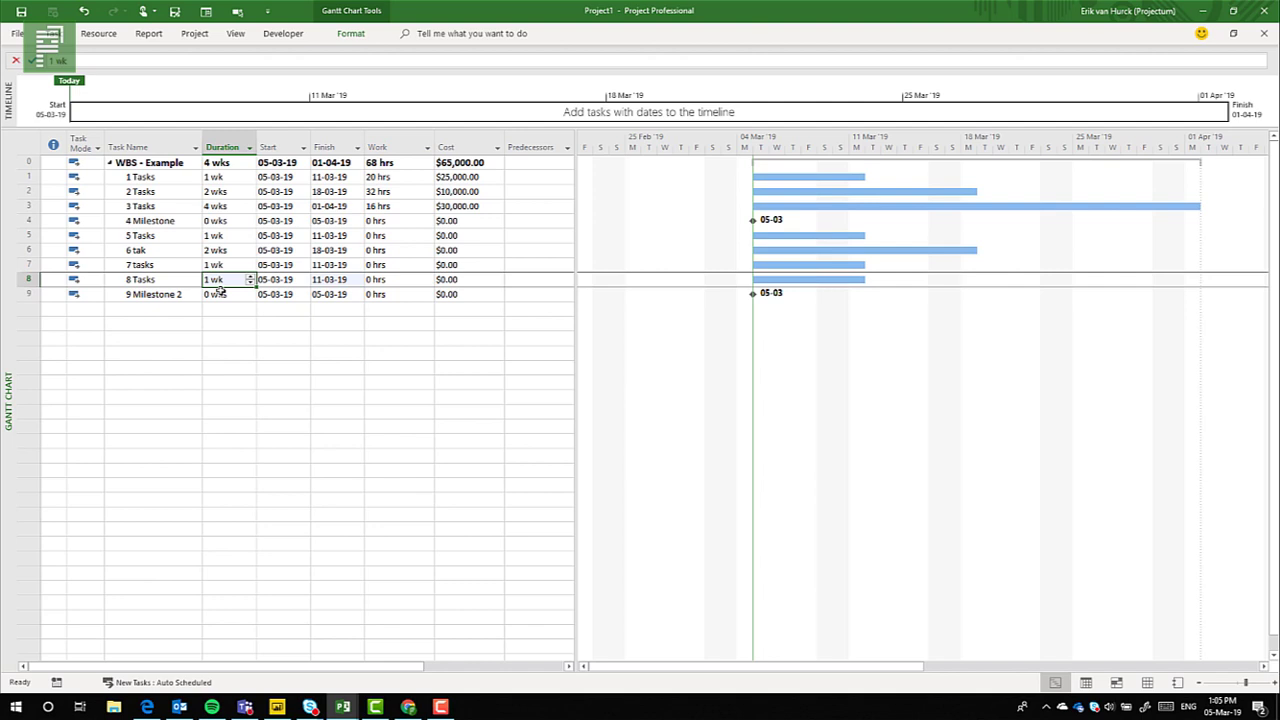
Step: Rename task 5, directly below the first milestone, as "PID"
key(Up)
key(Left)
key(Left)
key(Up)
key(Right)
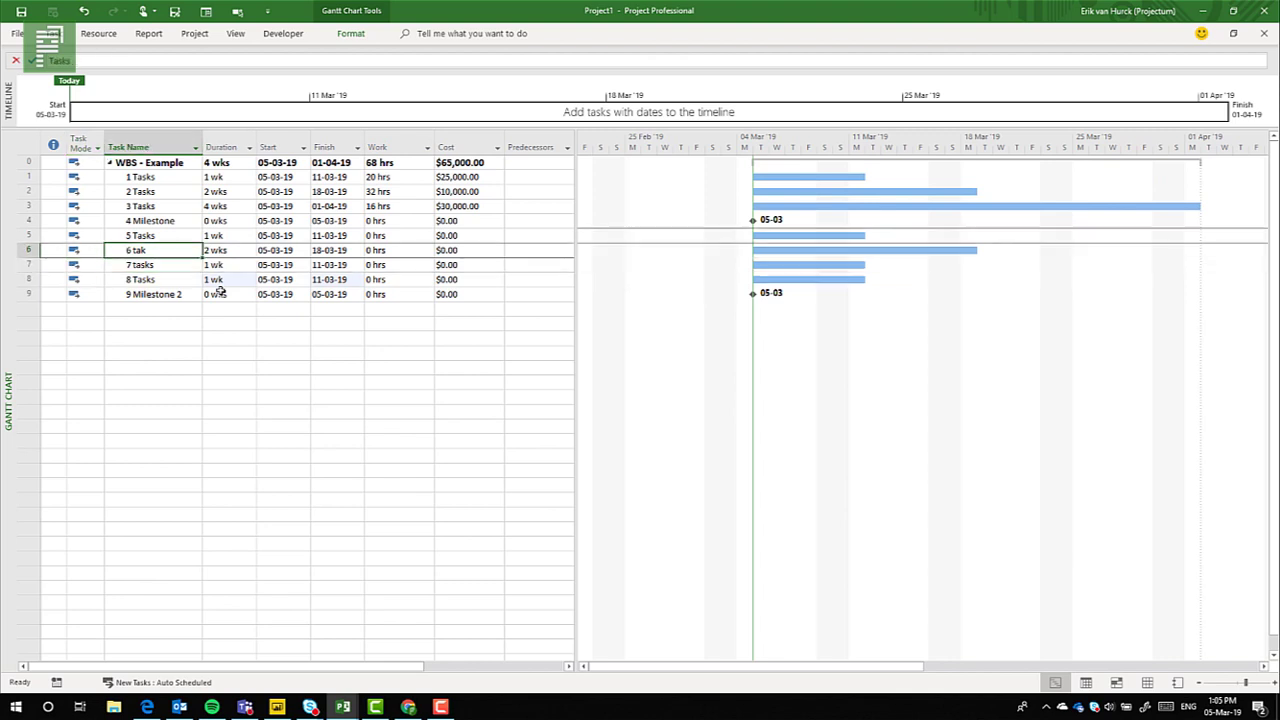
key(Up)
text(PID)
key(Return)
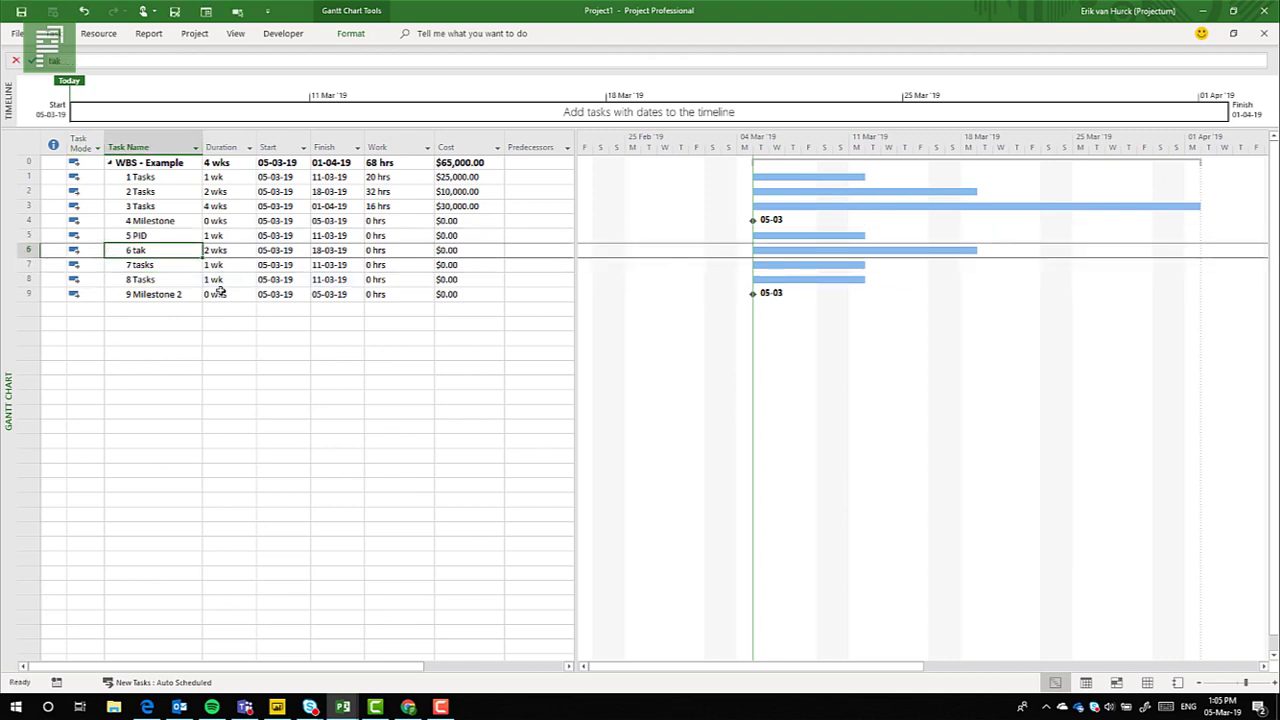
Step: Rename task 5 as "Writing the PID"
key(Up)
text(Wri)
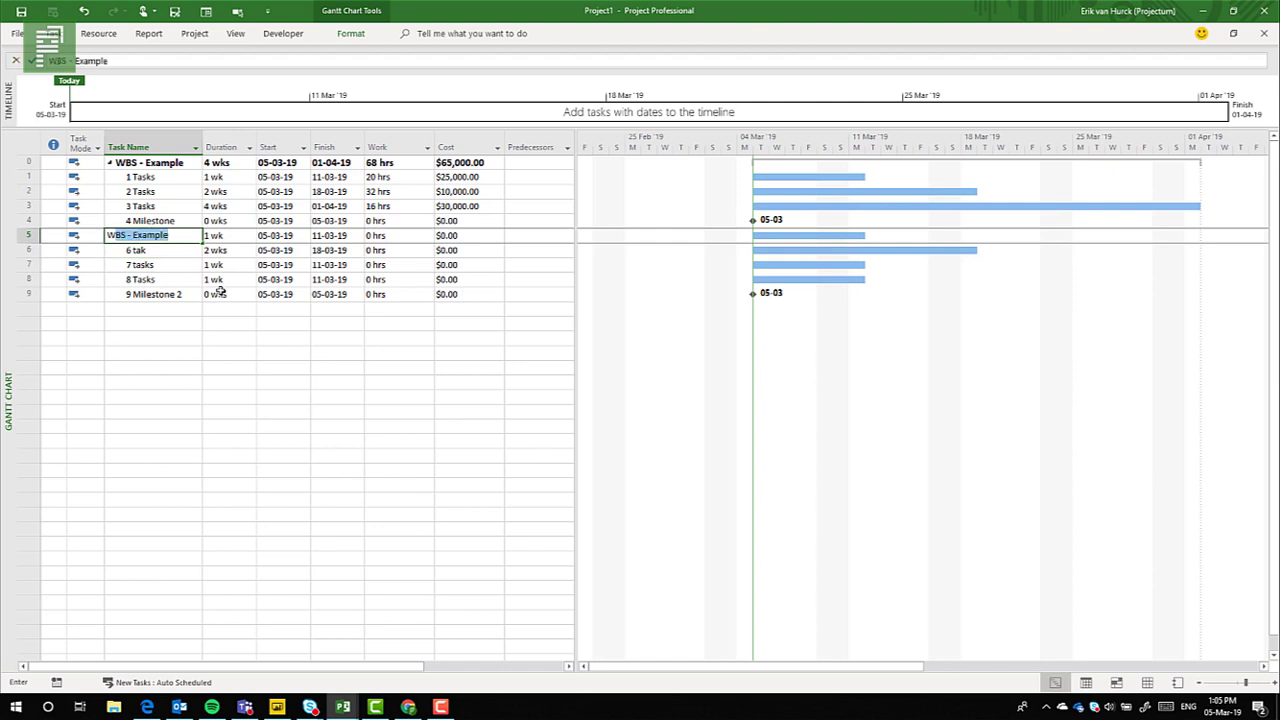
text(ting the PID)
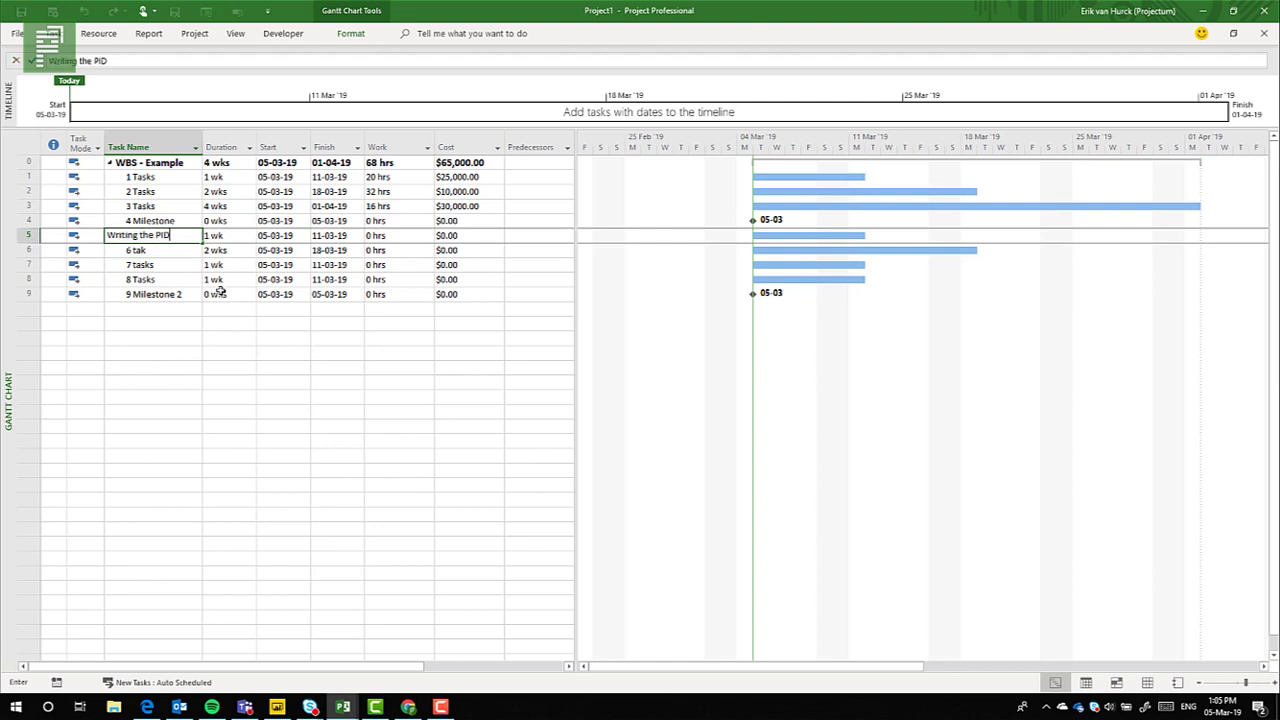
key(Return)
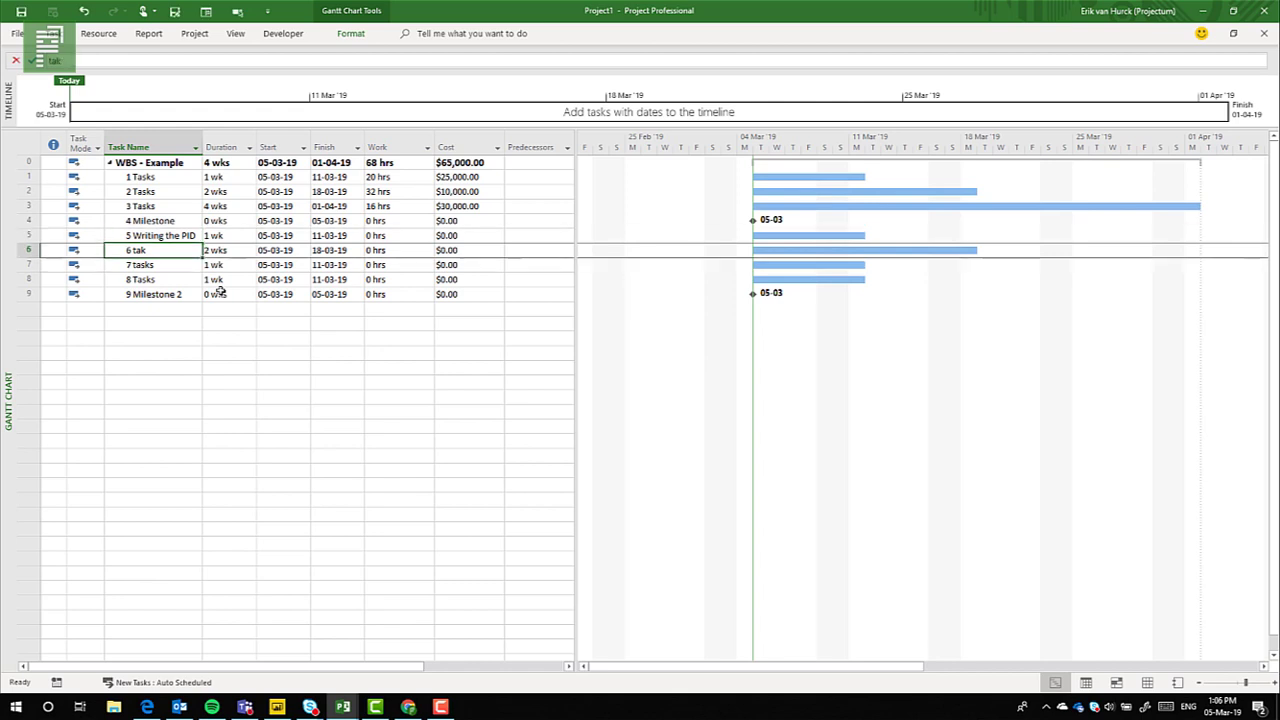
Step: Rename the second milestone, task 9, as "Documentation completed"
key(Return)
key(Down)
key(Down)
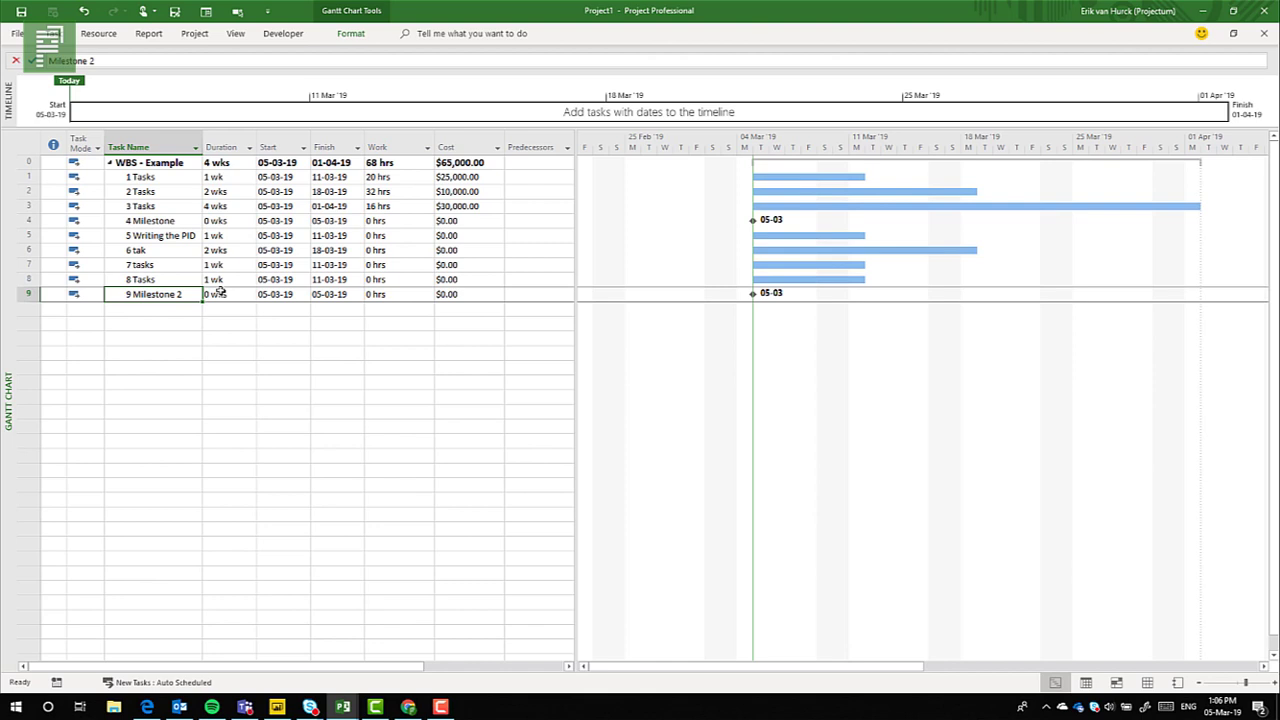
text(Document)
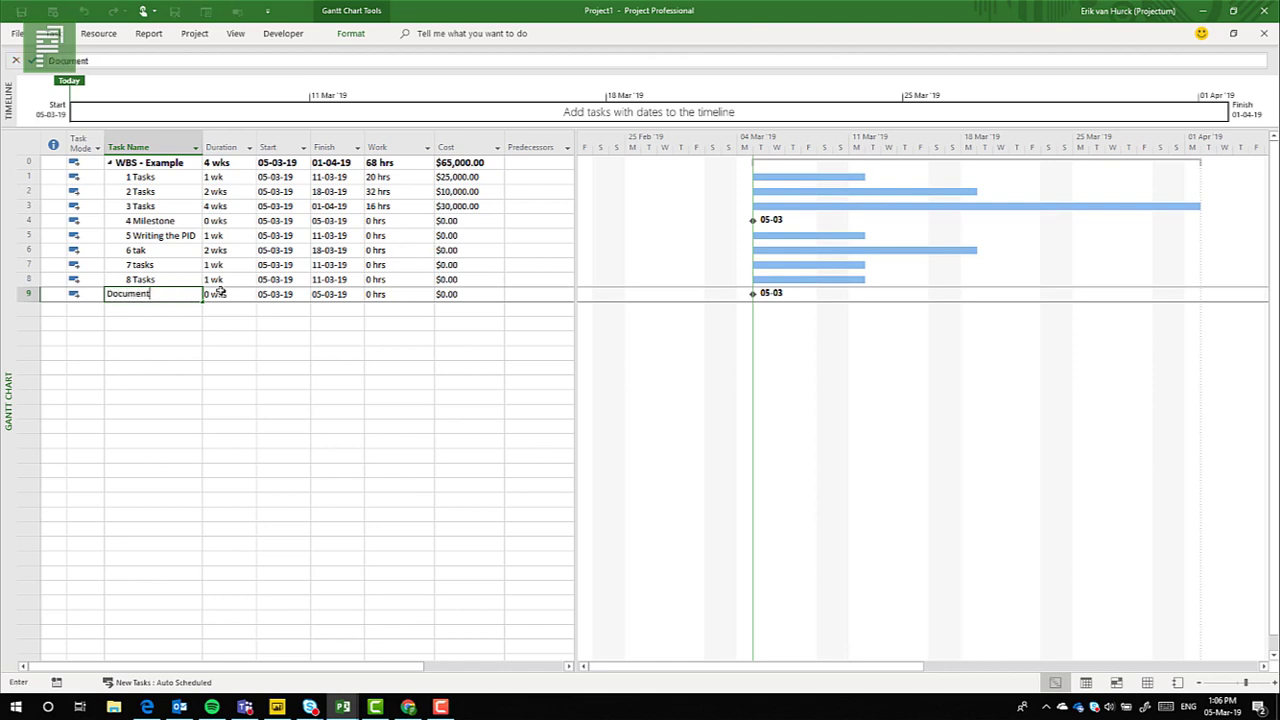
text(ation completed)
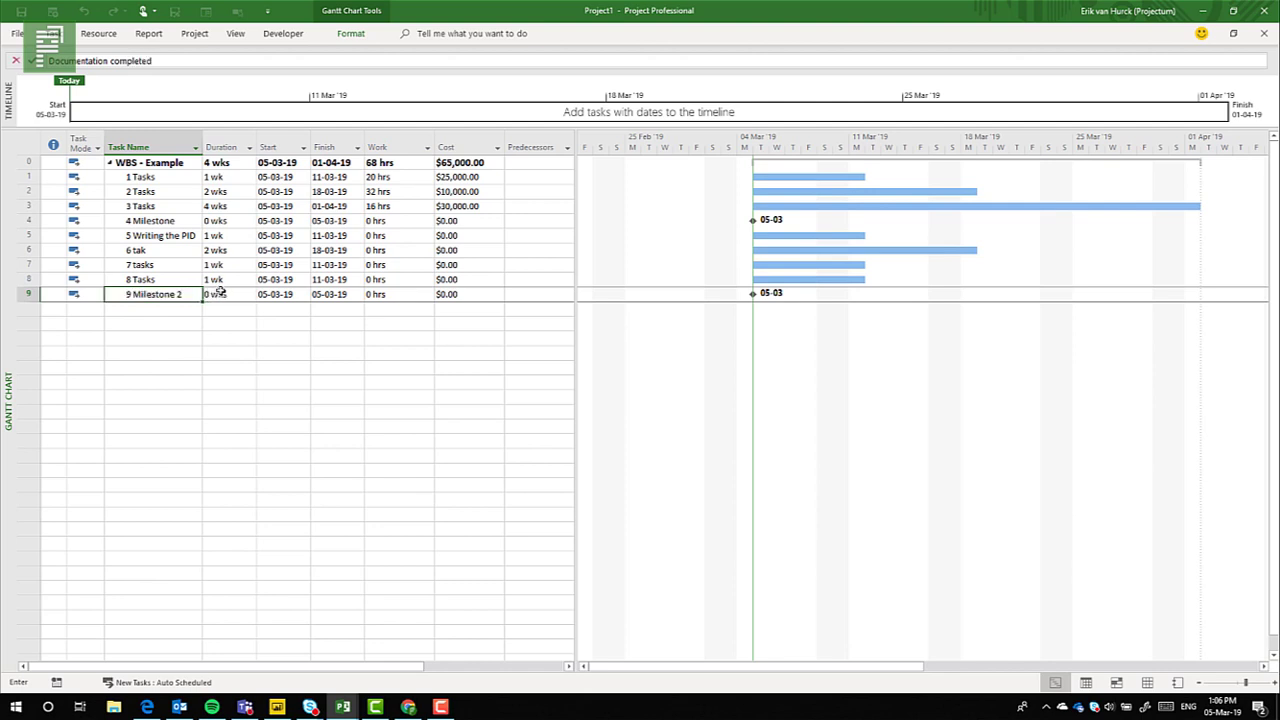
key(Return)
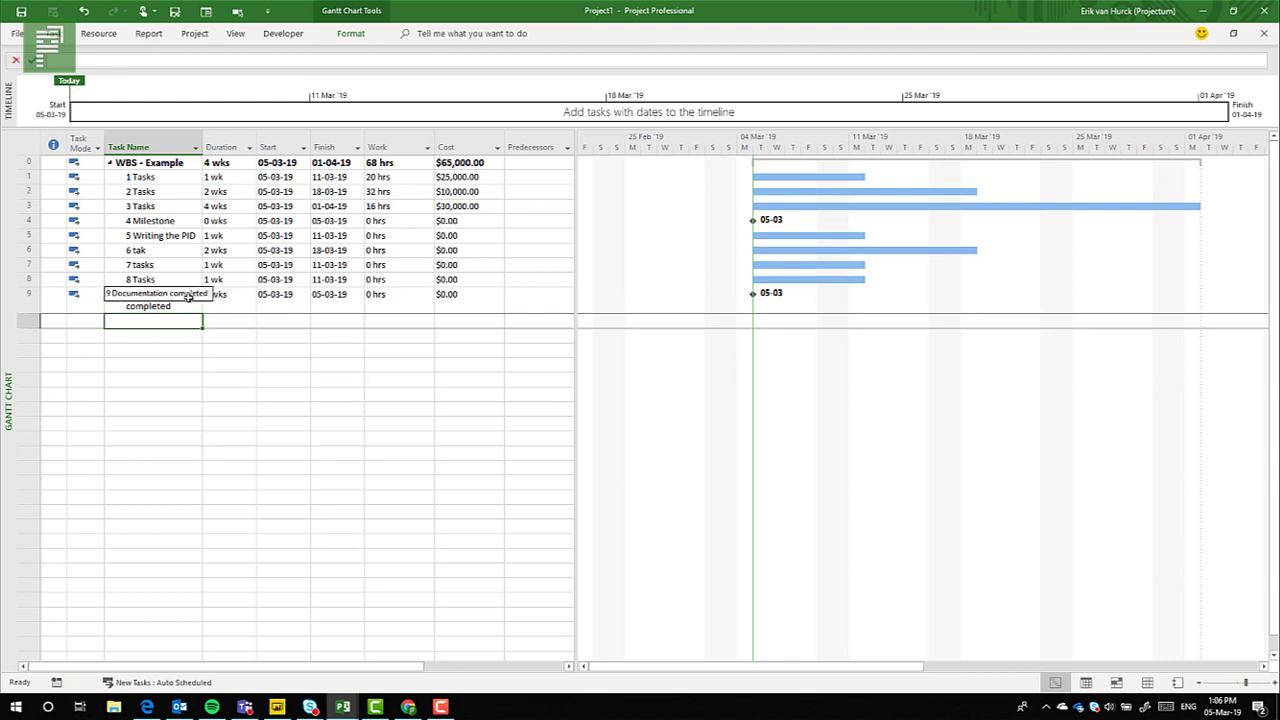
click(238, 303)
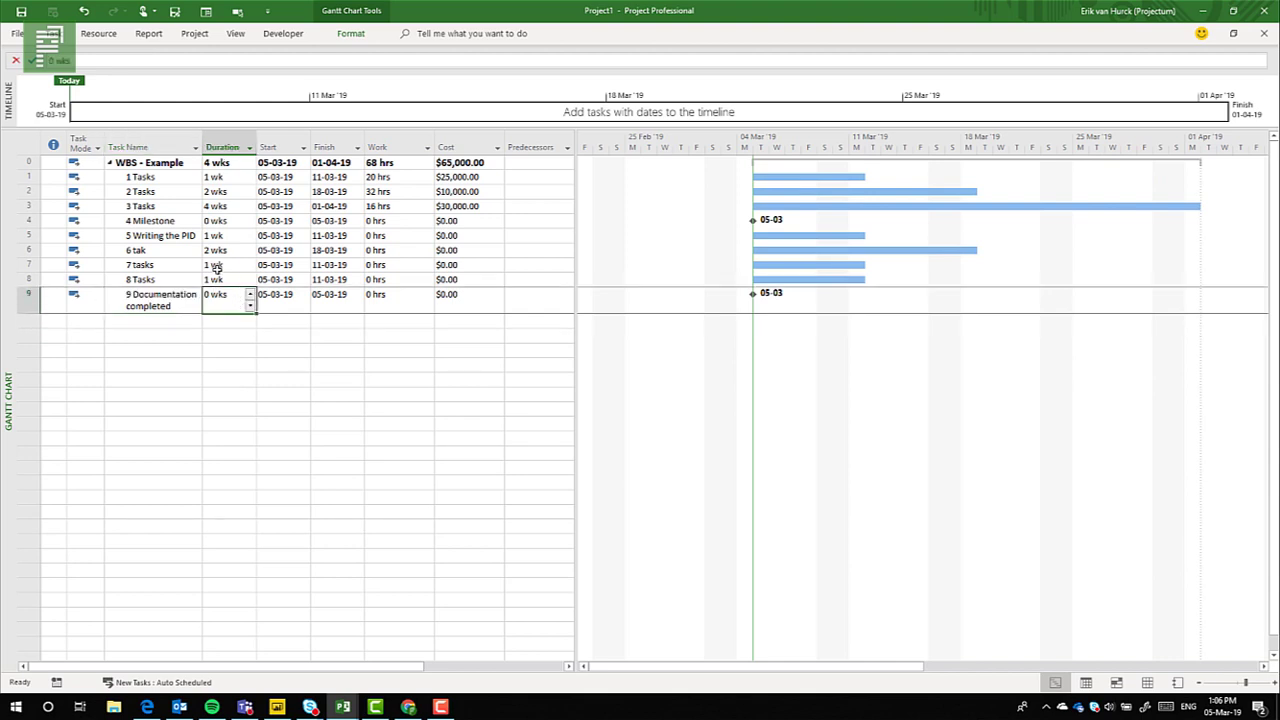
Step: Link tasks 5 to 9 in sequence, and likewise link tasks 1 to 4 as a separate chain
drag(170, 237, 183, 297)
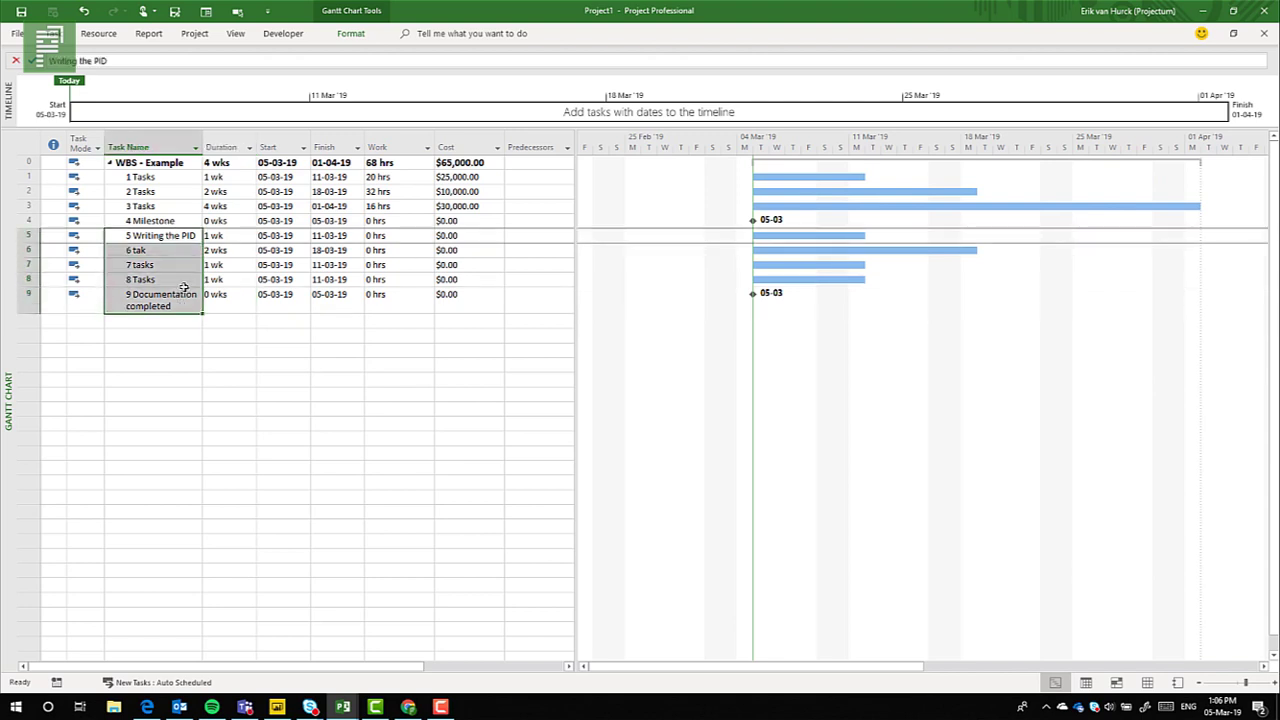
right_click(186, 266)
click(277, 247)
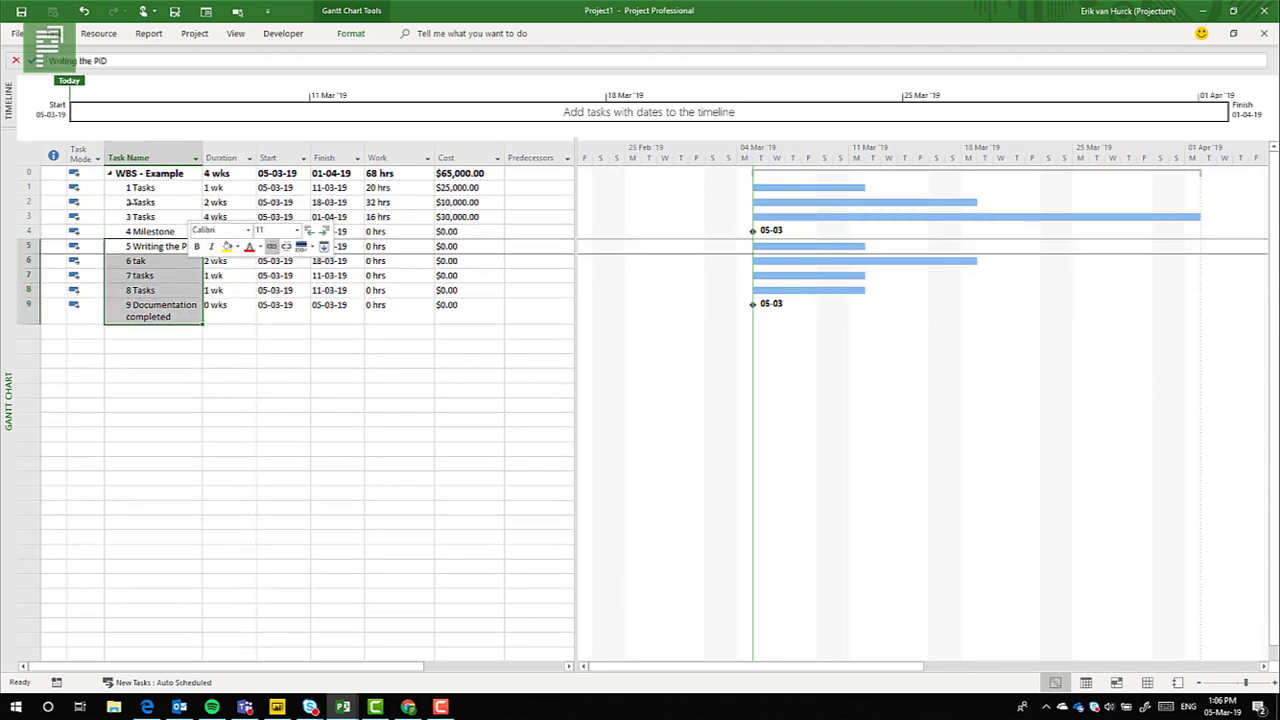
click(146, 189)
drag(146, 217, 148, 231)
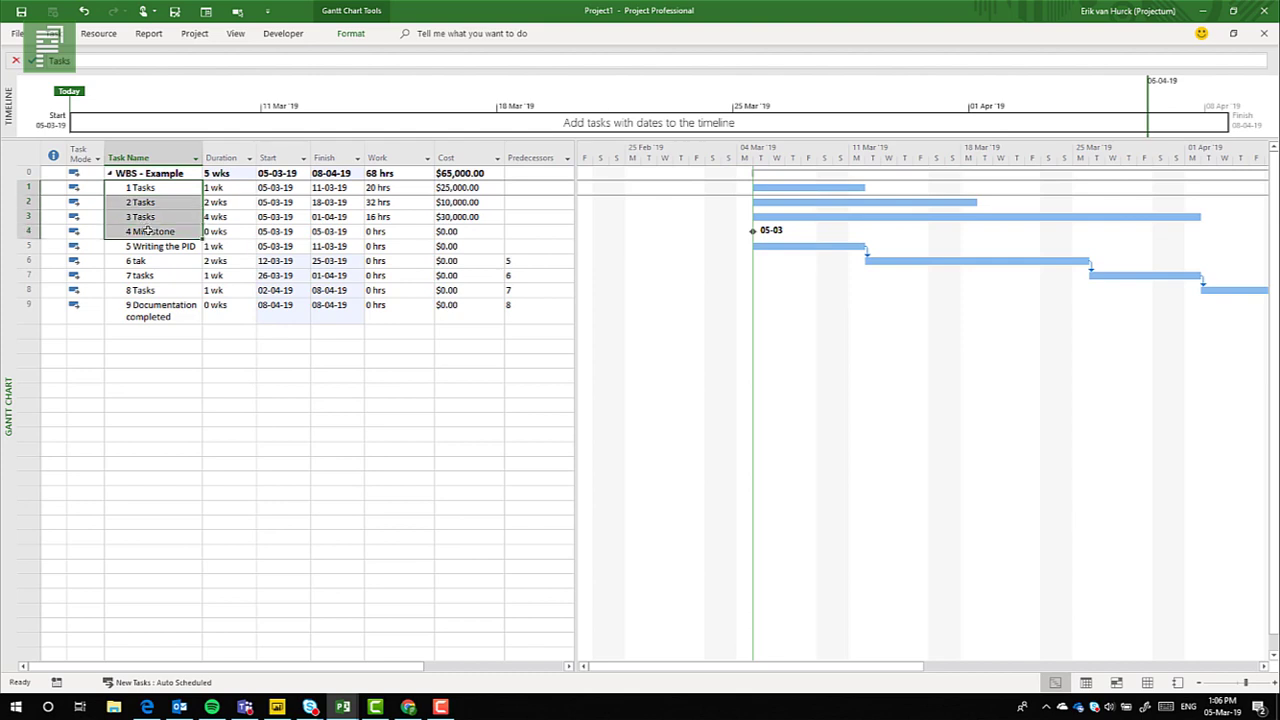
right_click(148, 231)
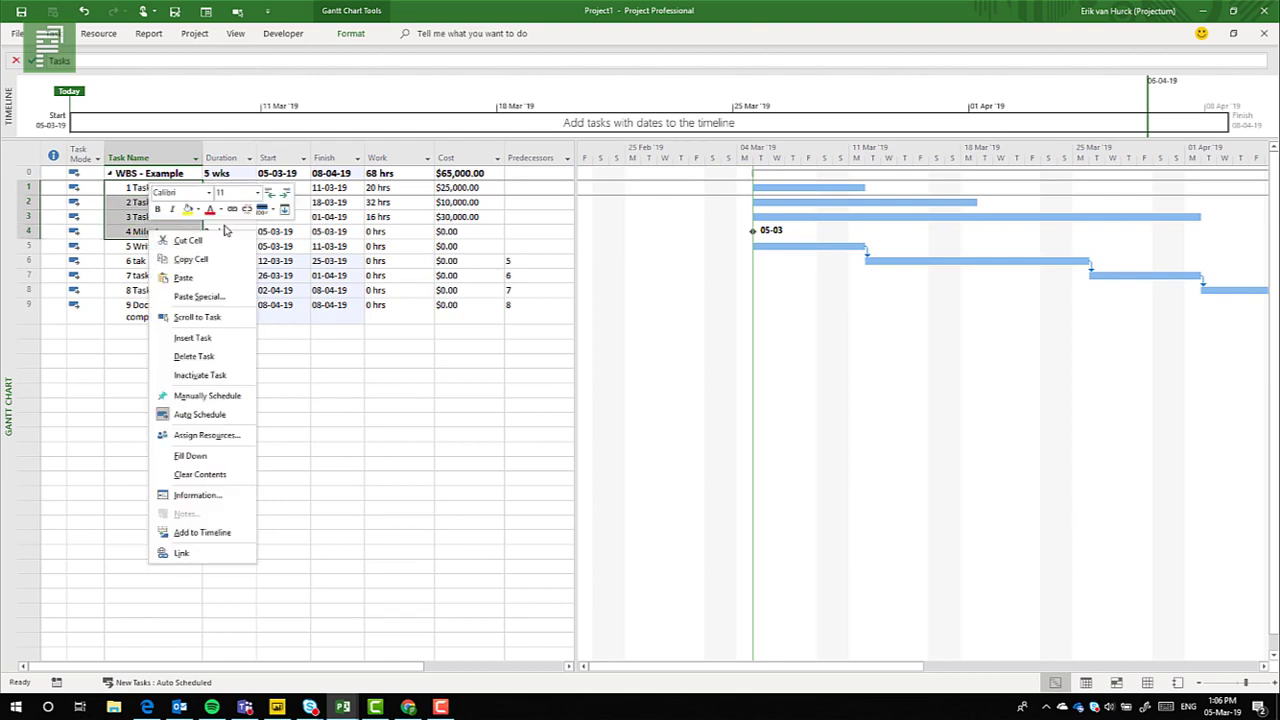
click(231, 210)
Step: Link the milestone in row 4 to "Writing the PID" so the two task chains are connected
click(172, 231)
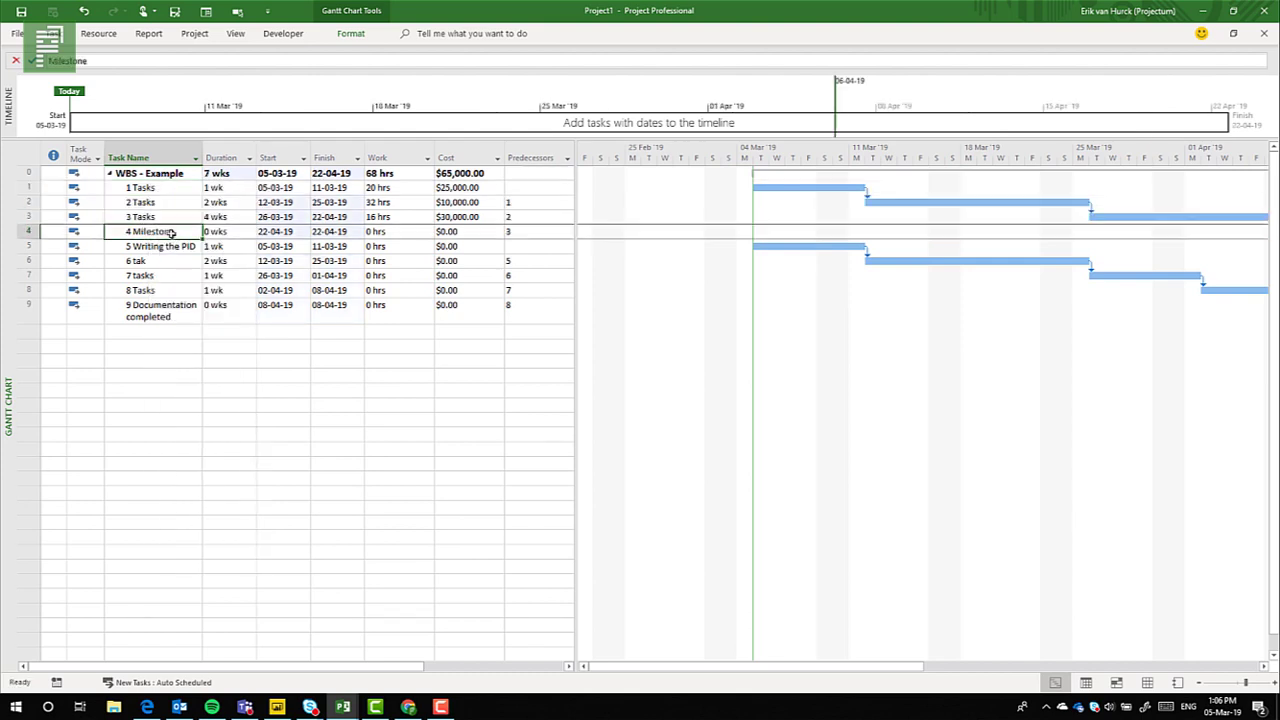
drag(172, 231, 168, 246)
right_click(168, 247)
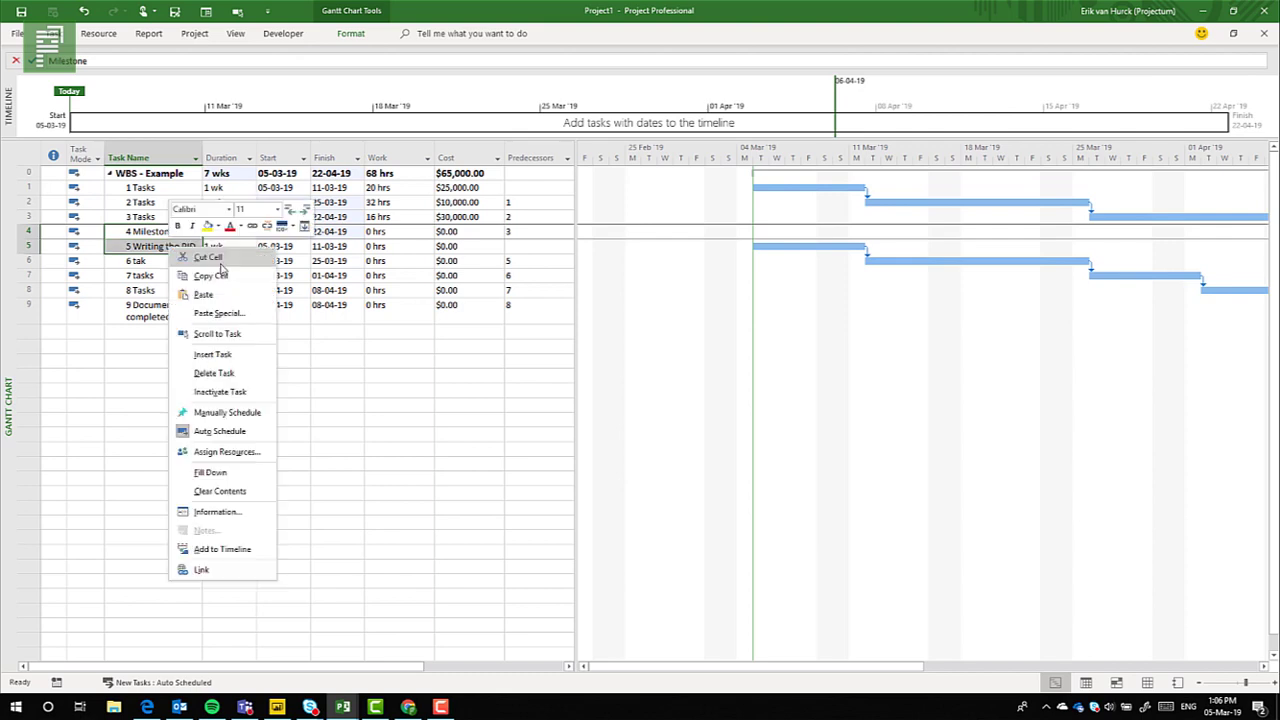
click(252, 226)
click(178, 275)
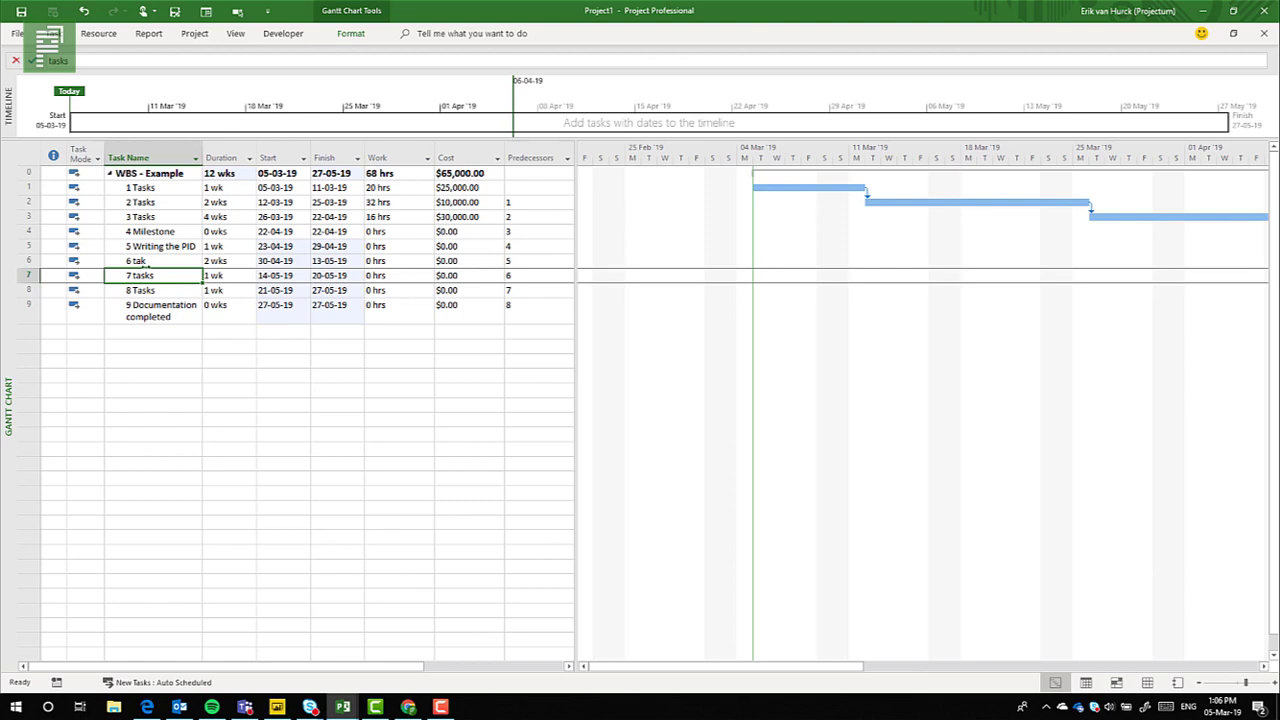
Step: Insert a new task above "Writing the PID" and name it "Phase 2"
click(28, 246)
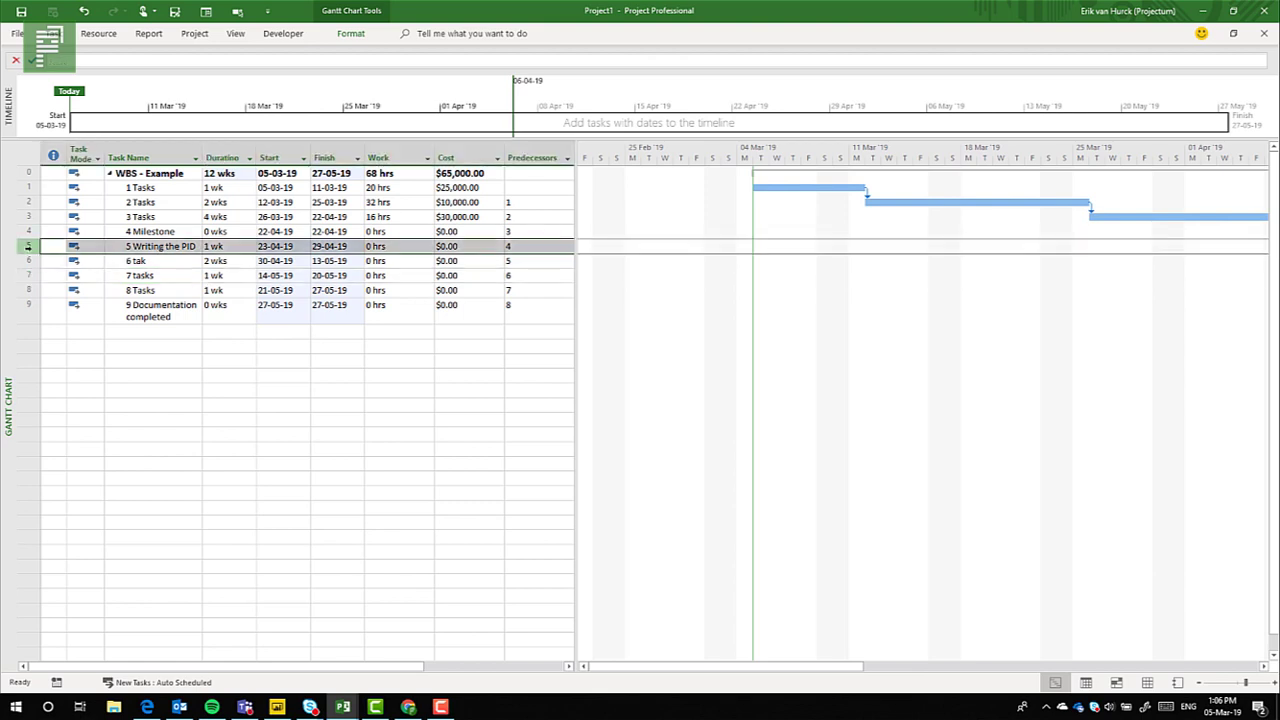
right_click(29, 247)
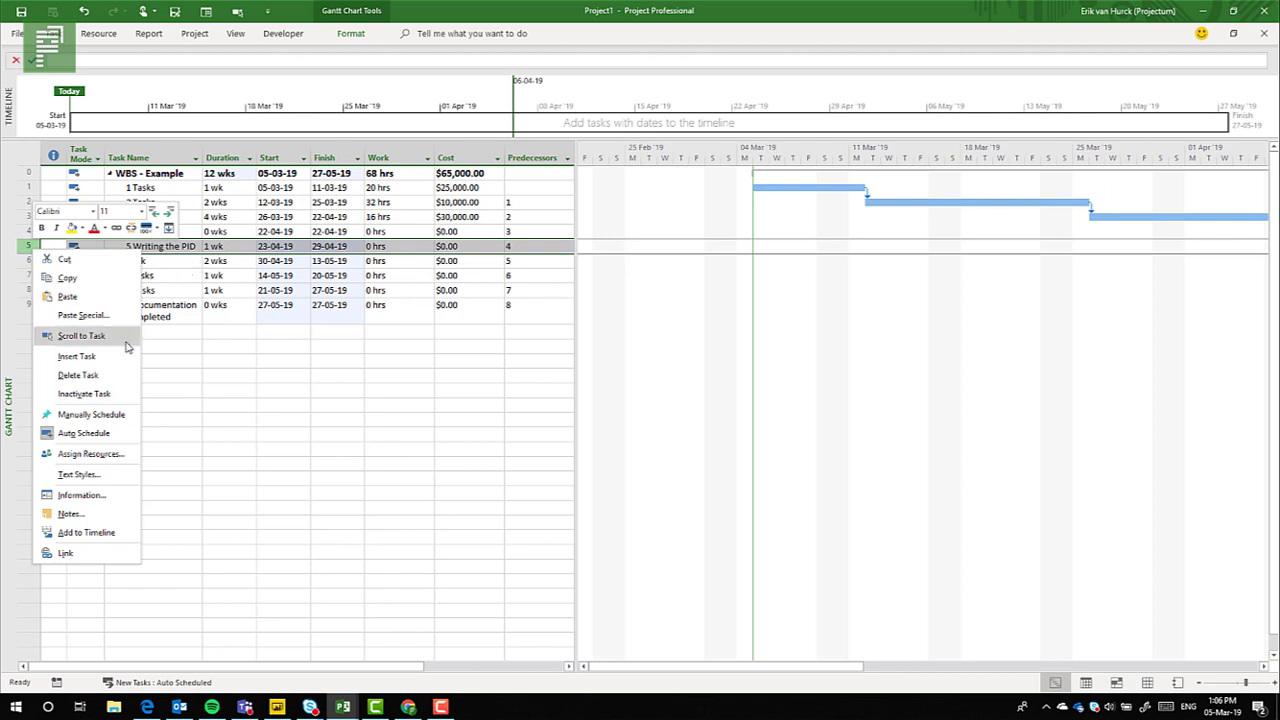
click(78, 356)
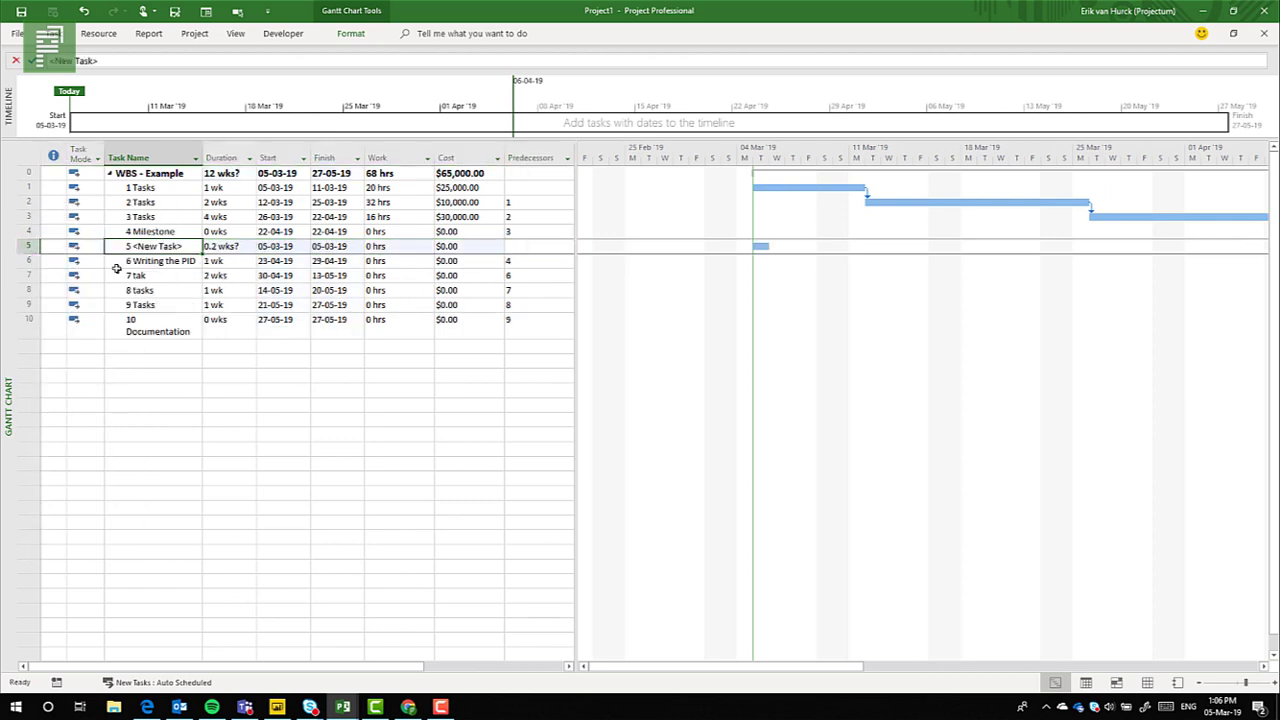
text(Phase)
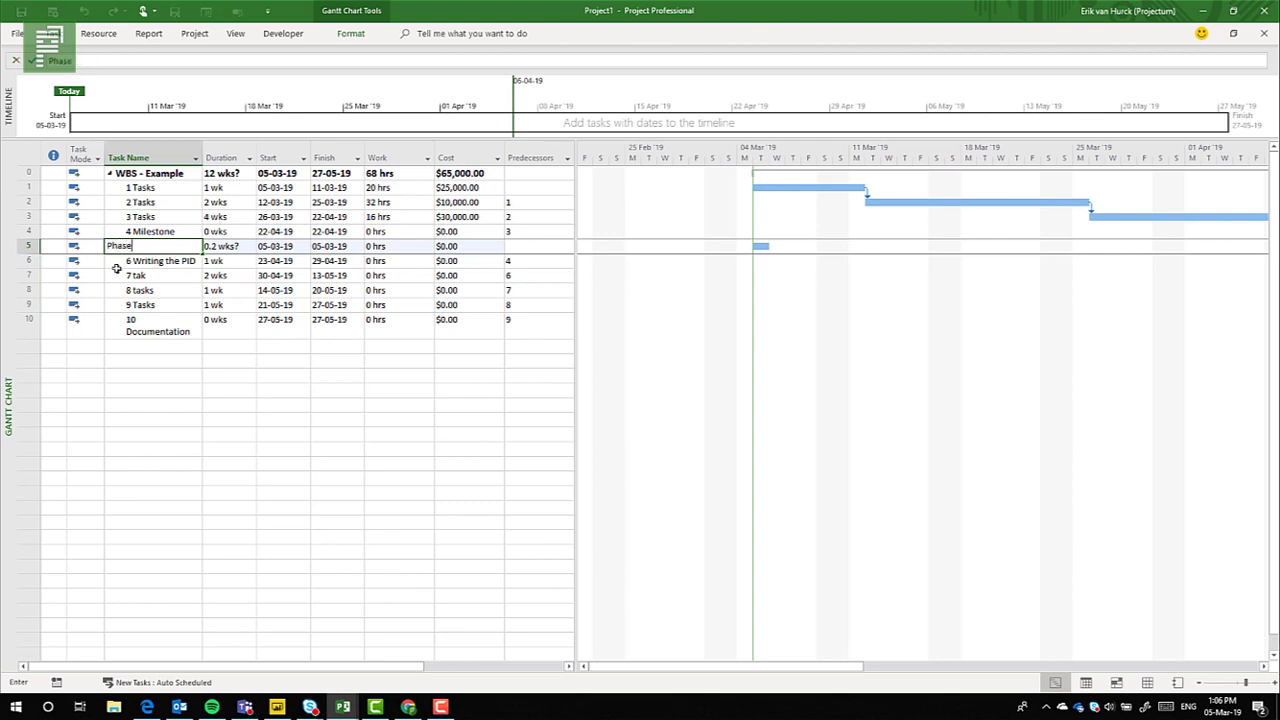
text( 2)
key(Return)
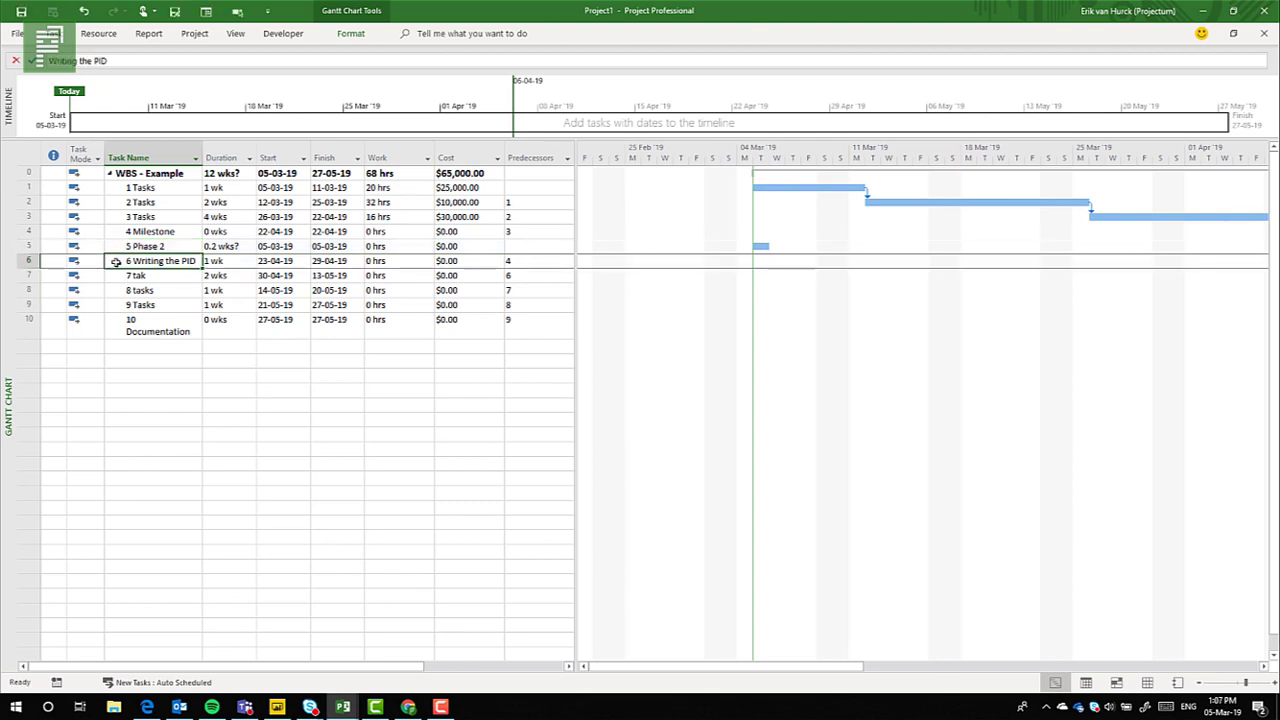
Step: Indent the tasks from "Writing the PID" through "Documentation completed" so they become subtasks of Phase 2
drag(116, 262, 115, 334)
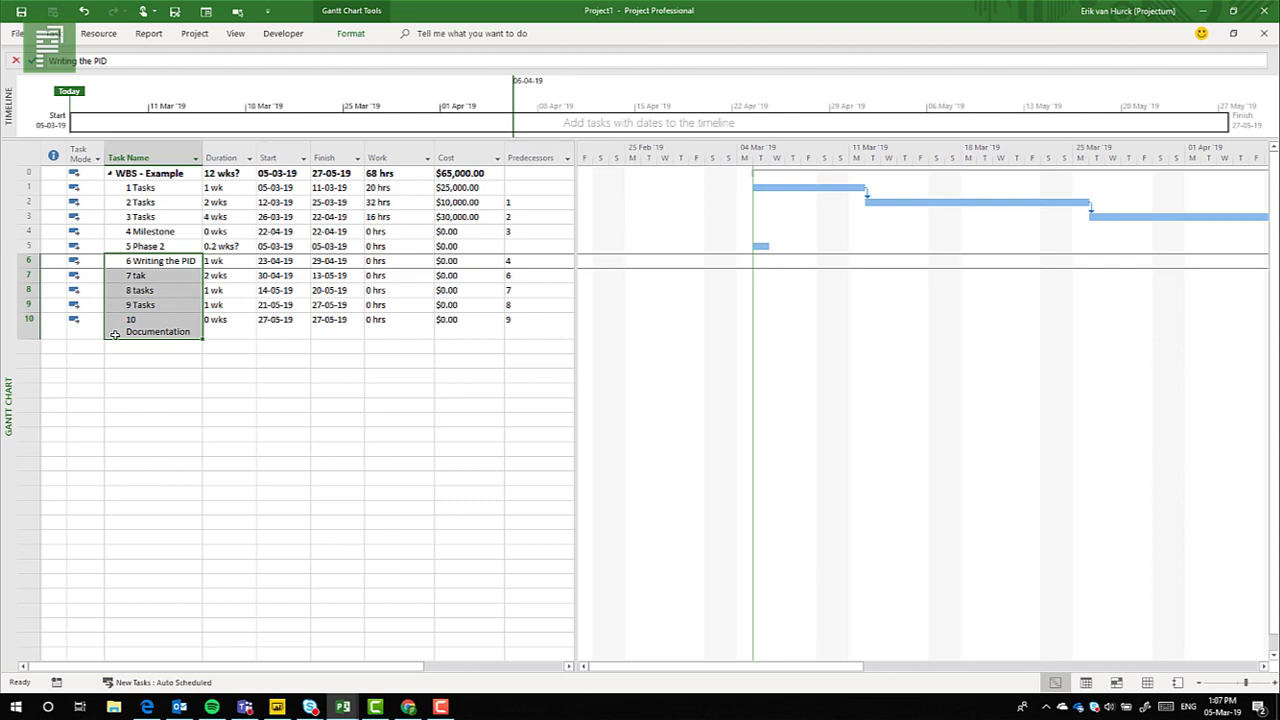
right_click(141, 316)
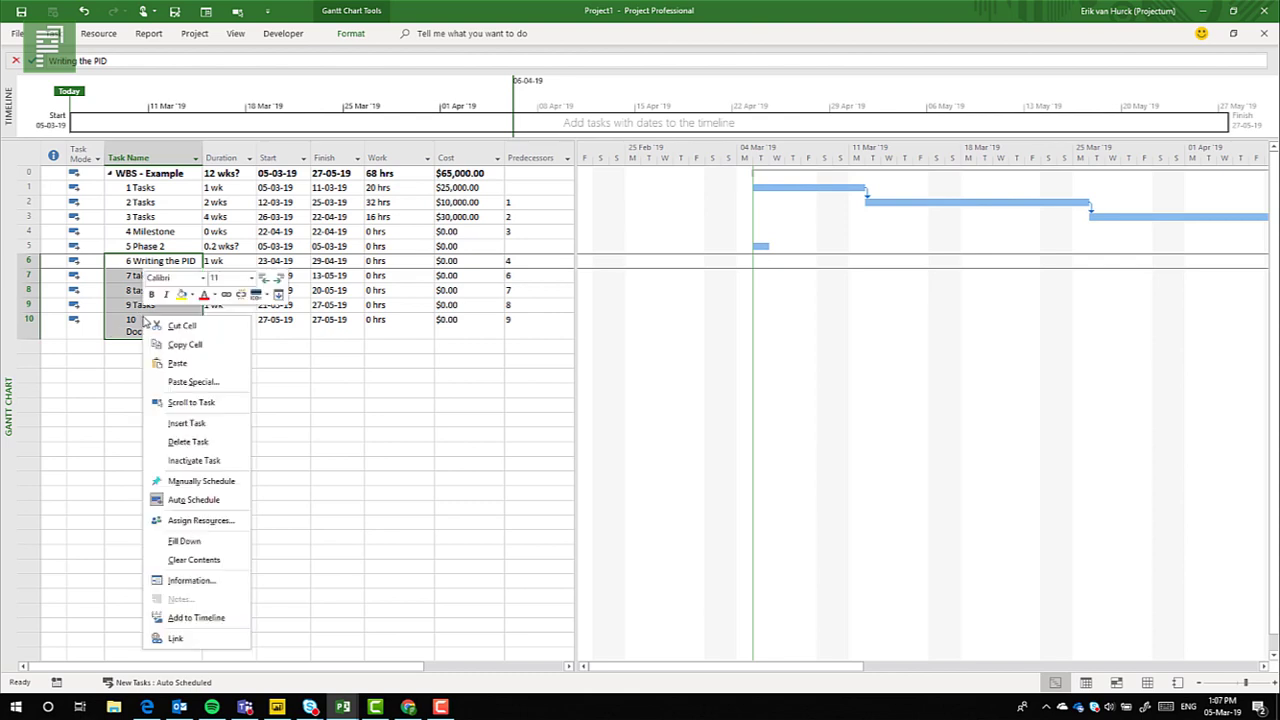
click(278, 284)
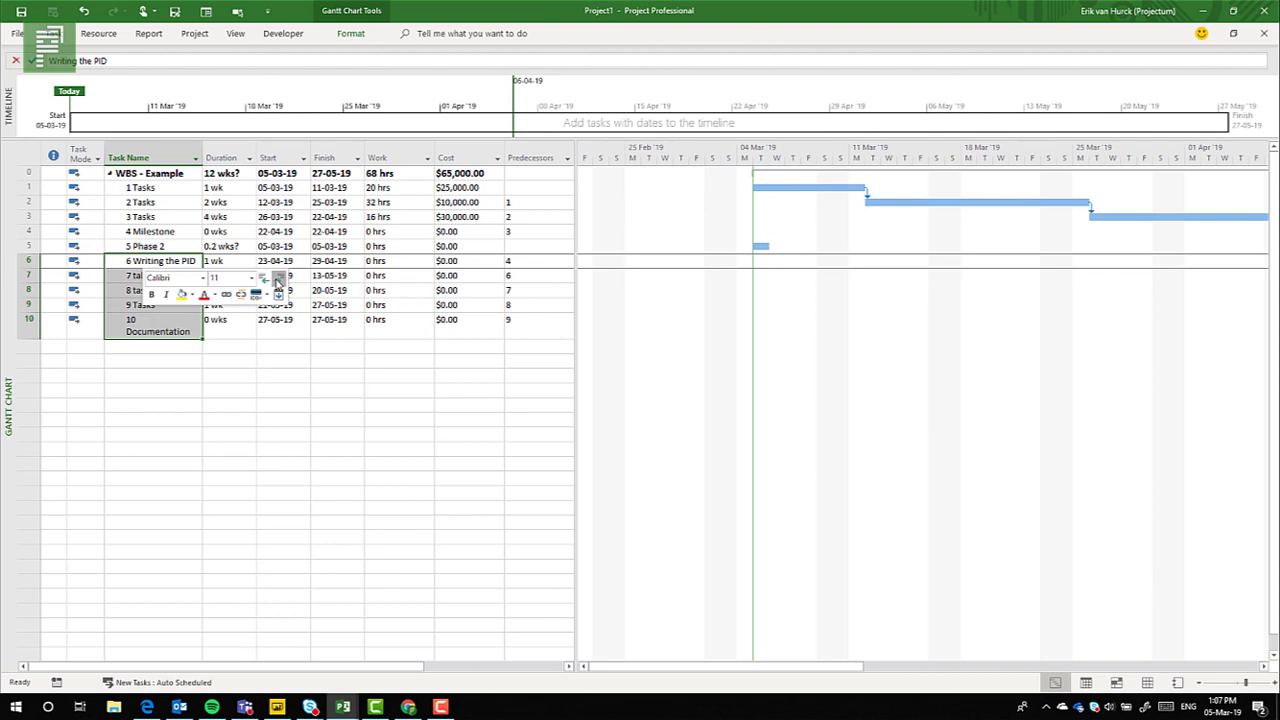
click(224, 321)
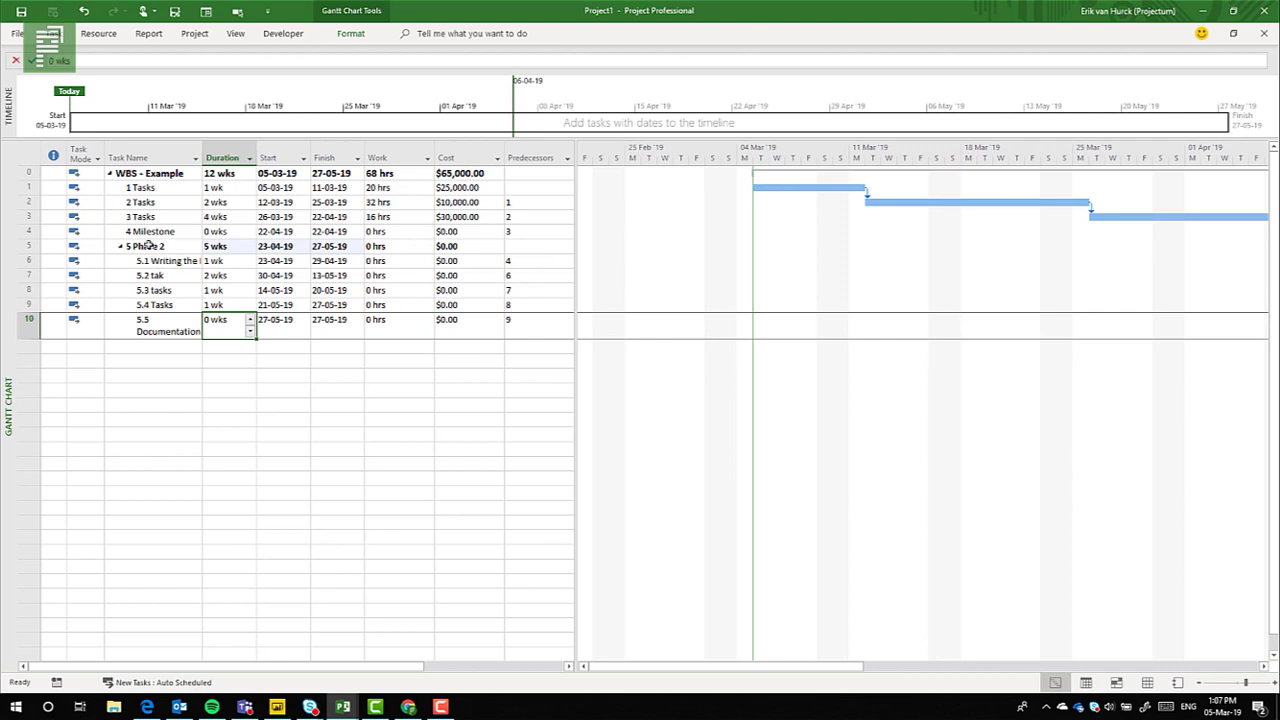
Step: Fit the entire project into the Gantt chart's timescale to examine the linked tasks and milestones
click(148, 245)
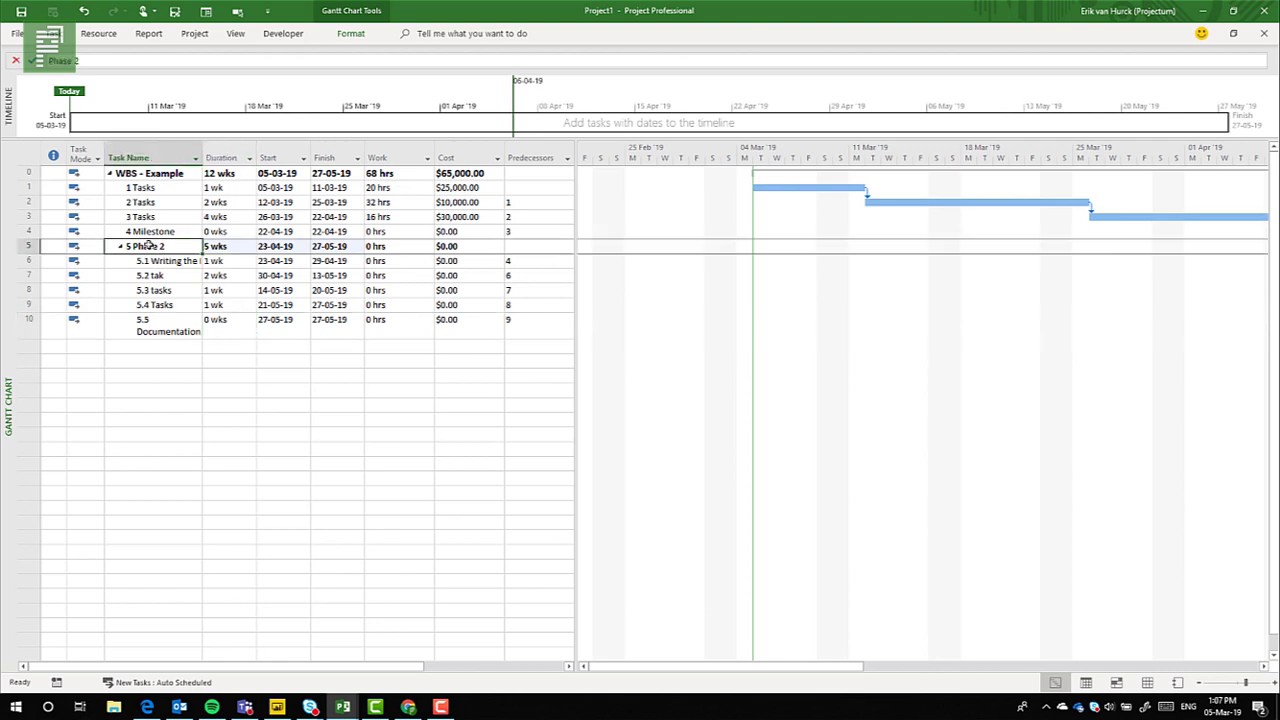
click(235, 34)
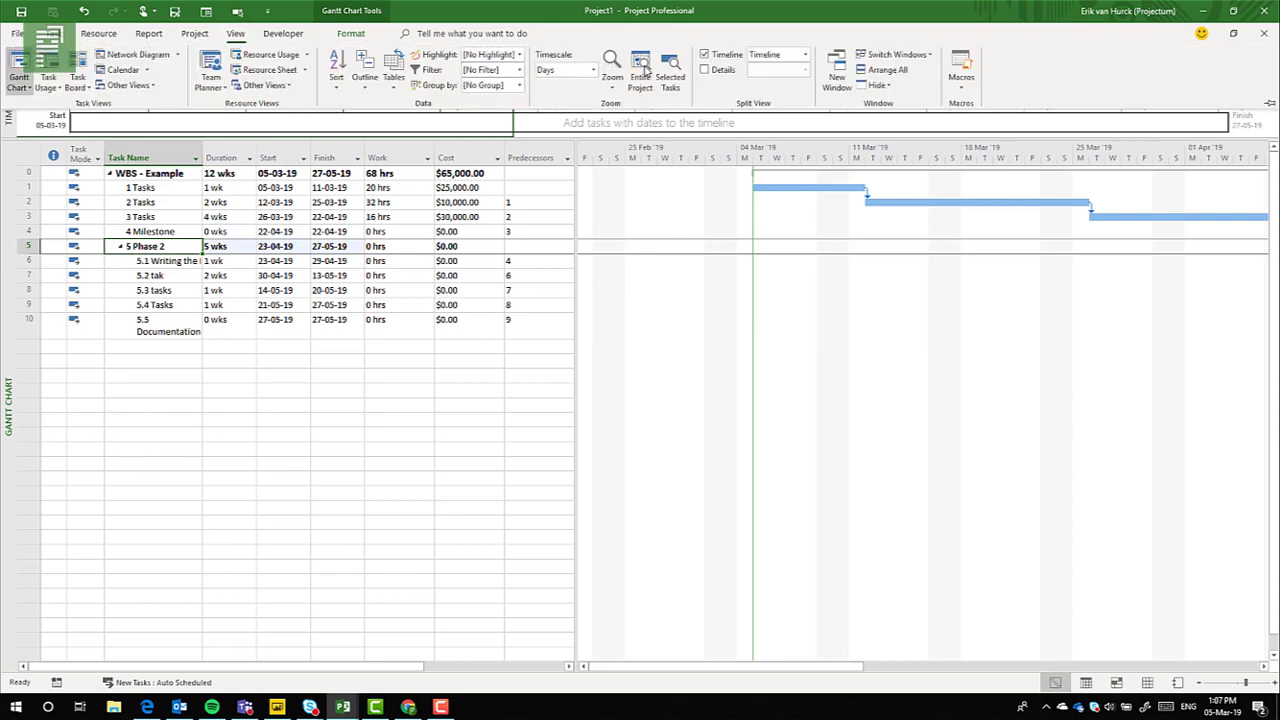
click(640, 68)
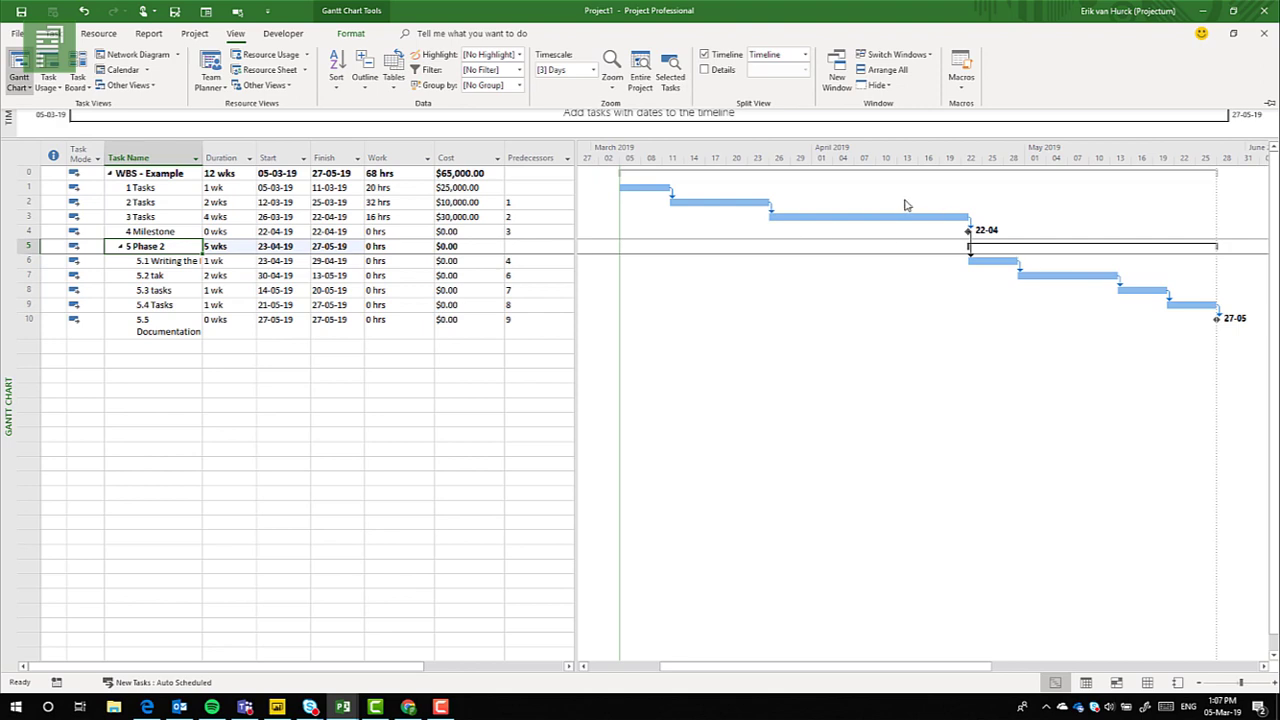
click(955, 300)
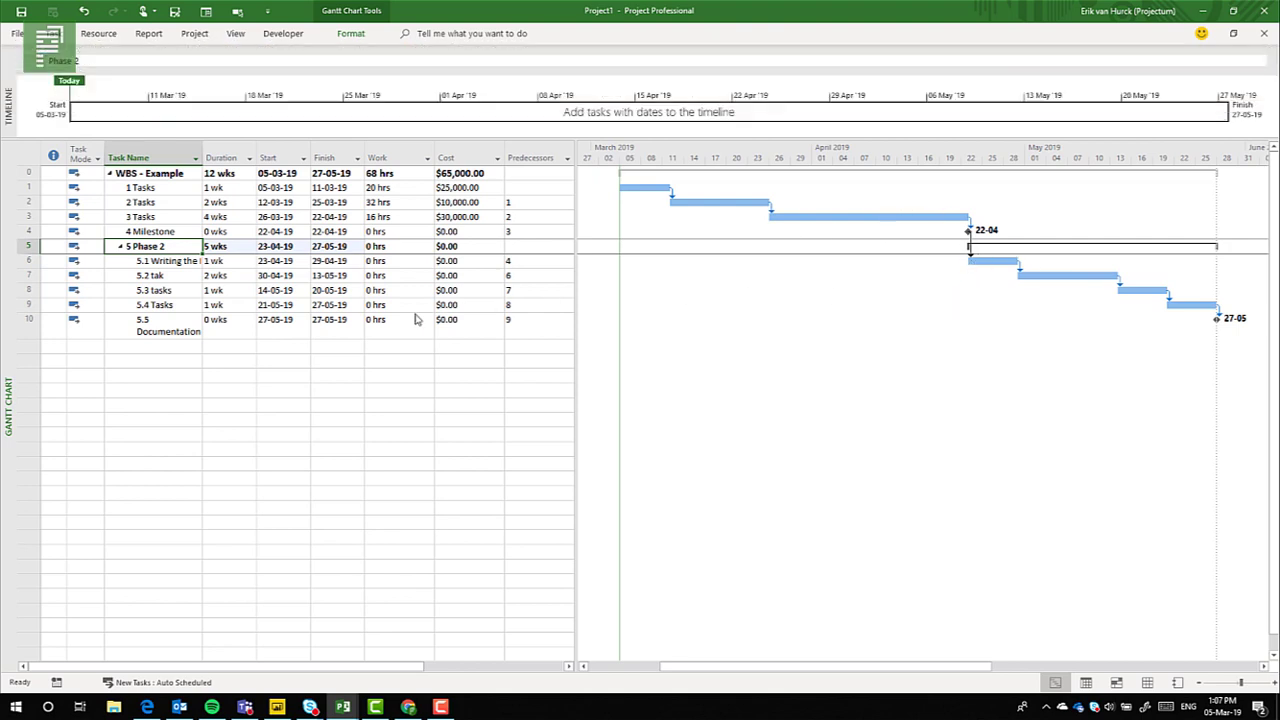
click(416, 319)
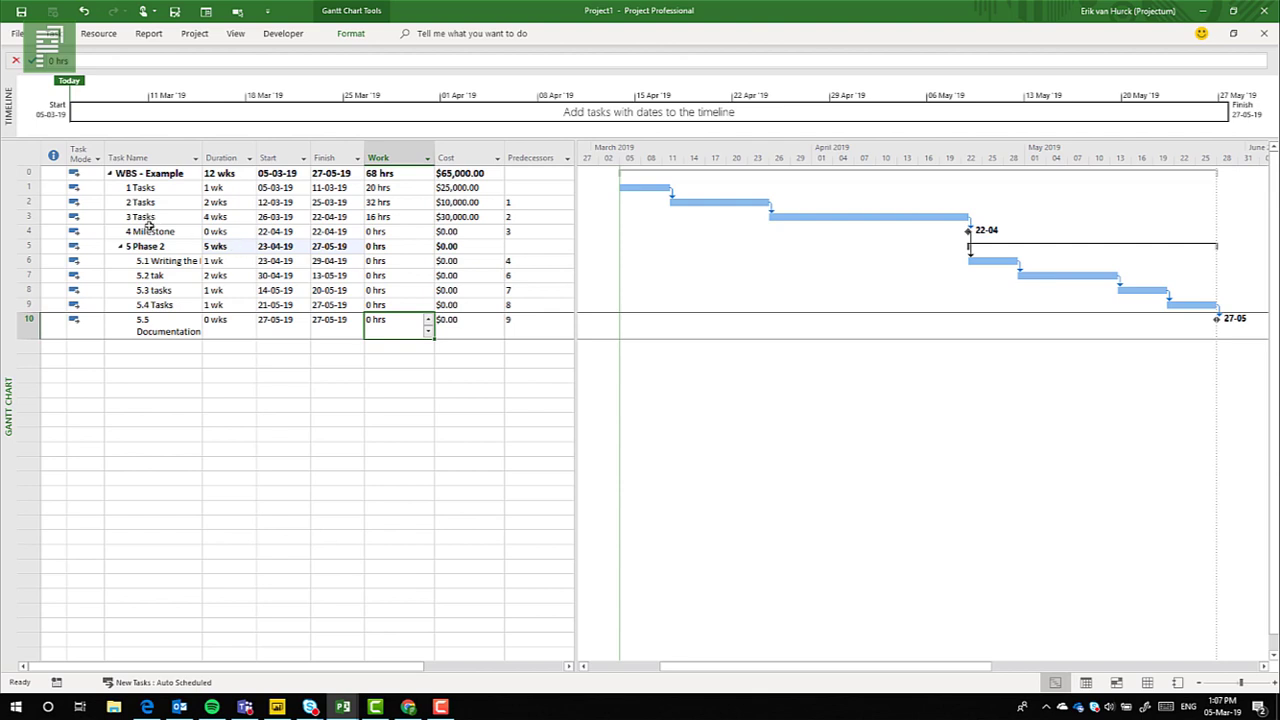
Step: Insert a summary task over the first three tasks and their milestone
drag(148, 230, 148, 190)
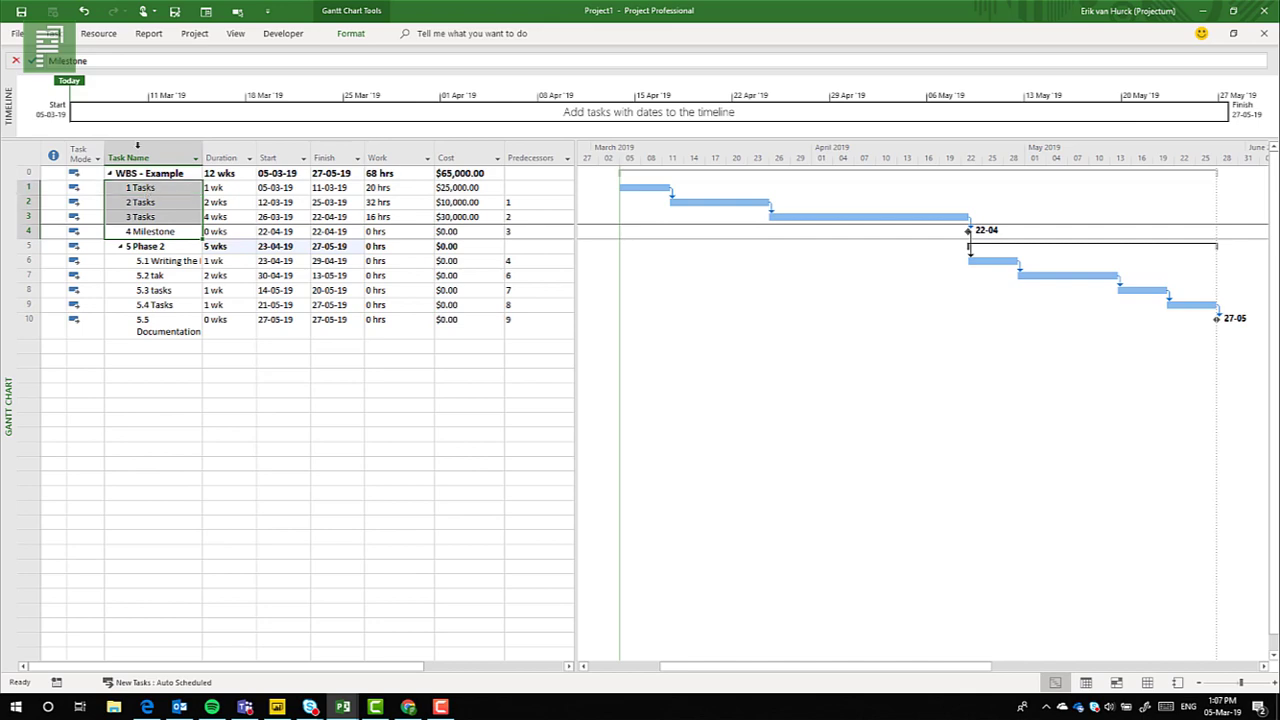
click(55, 33)
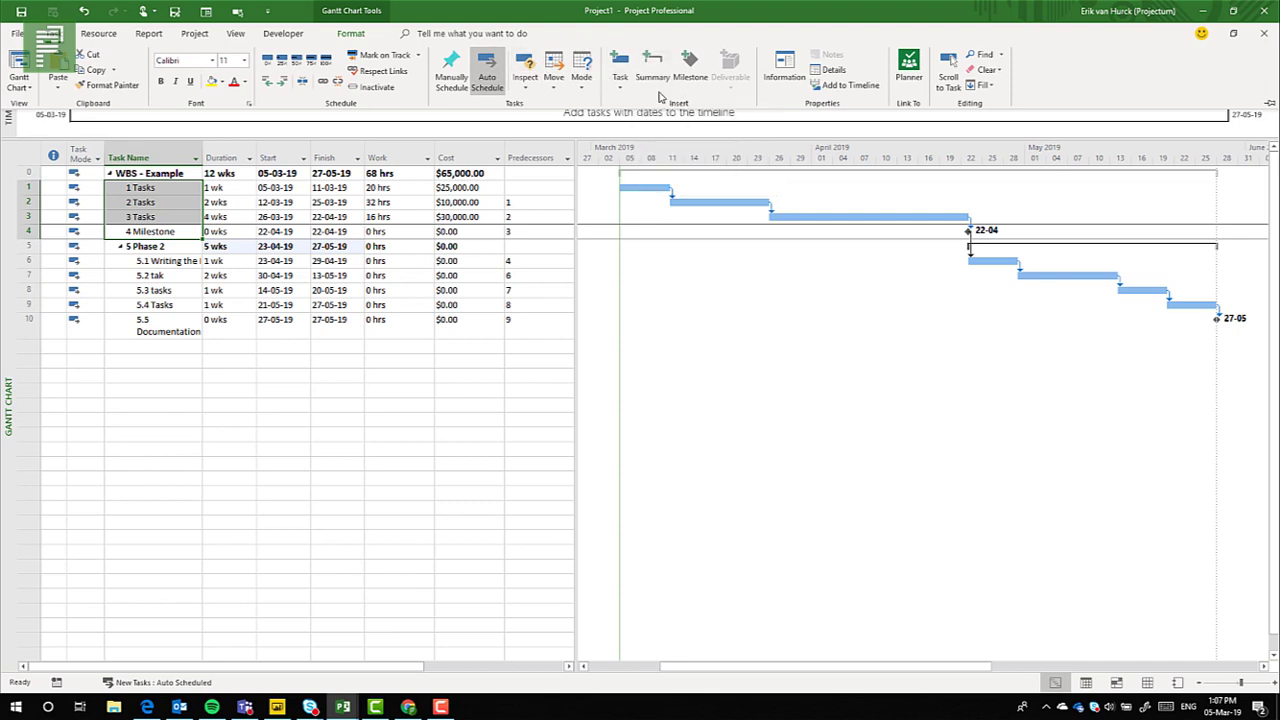
click(650, 78)
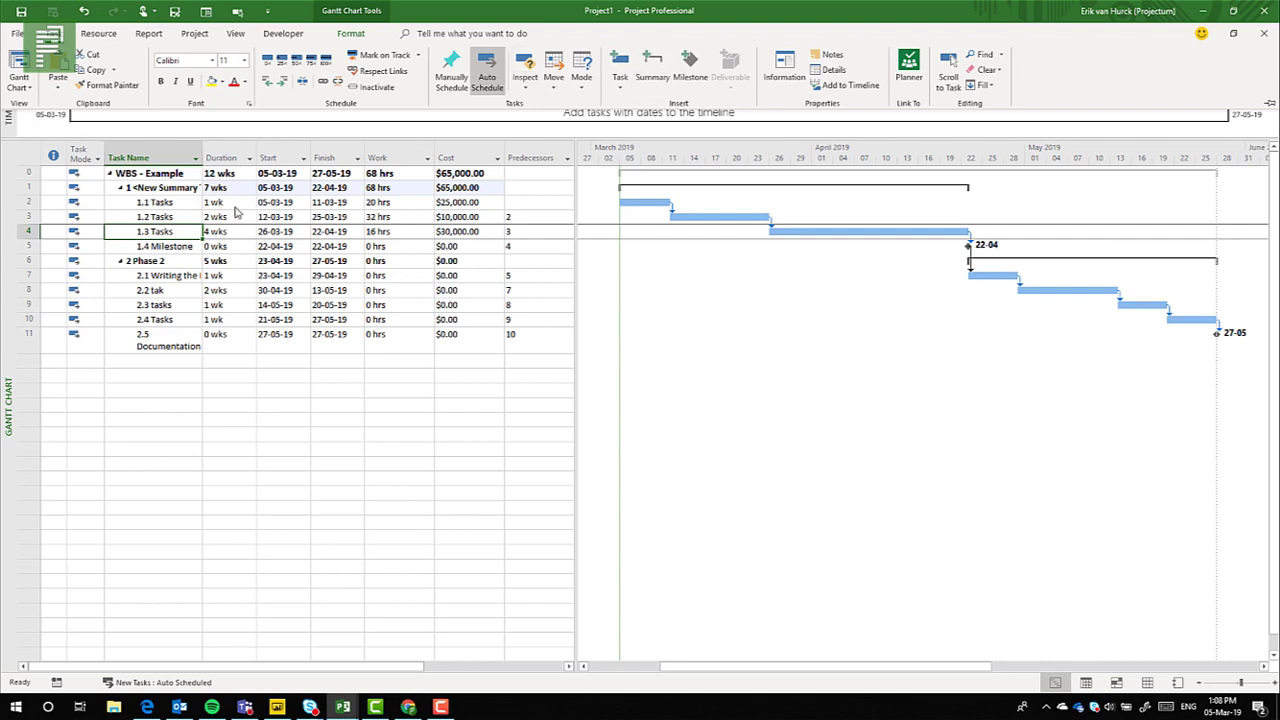
key(ctrl+F1)
drag(168, 206, 168, 242)
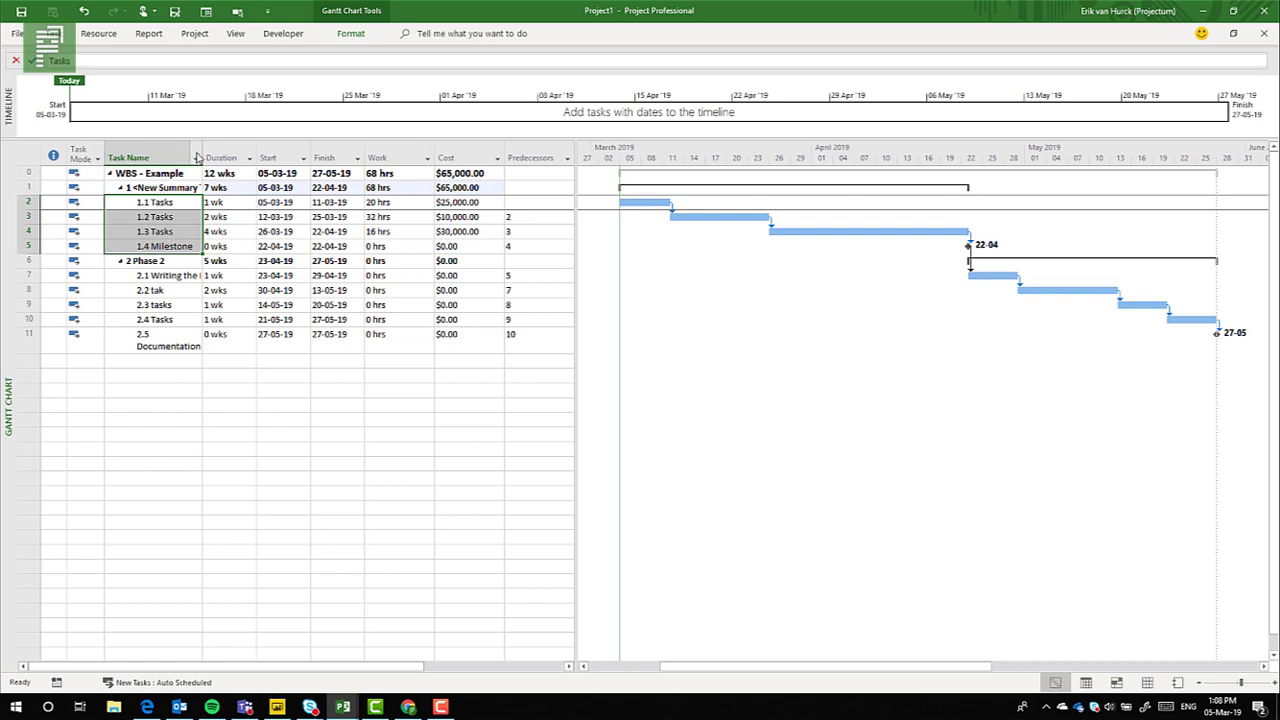
Step: Widen the Task Name column to fit the longer names and name the new summary task "Phase 1"
drag(202, 157, 234, 157)
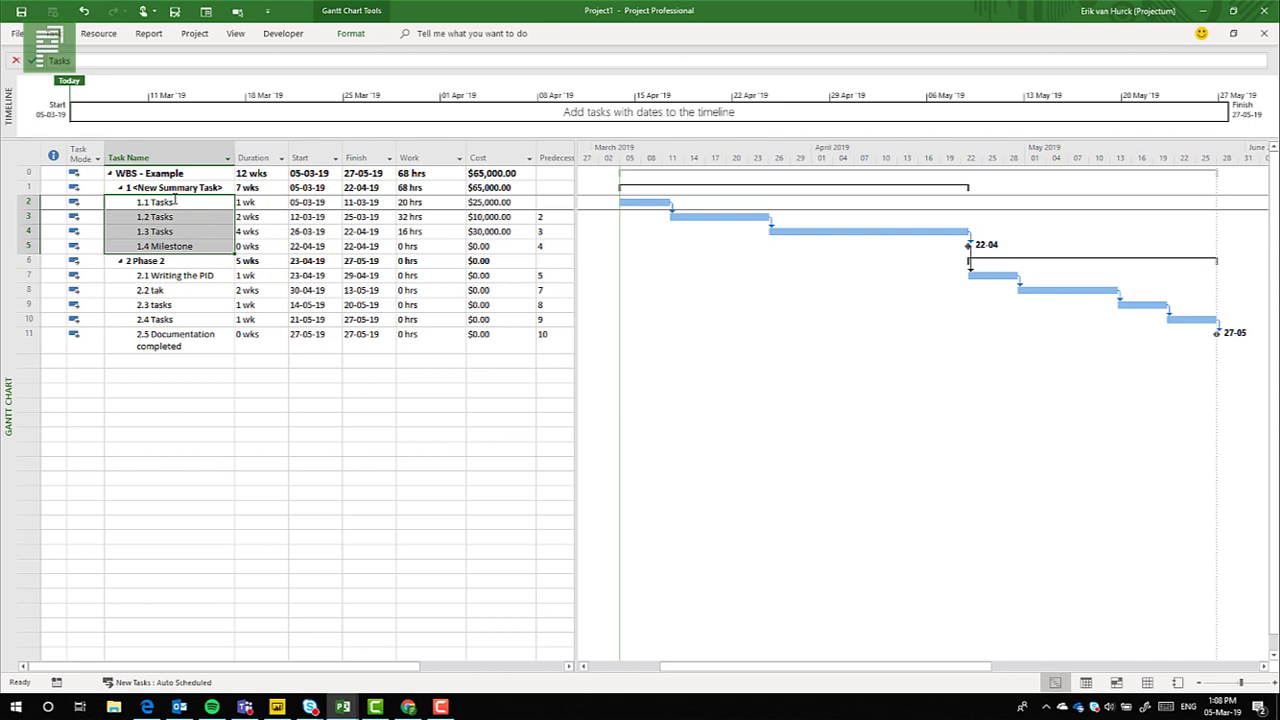
click(180, 188)
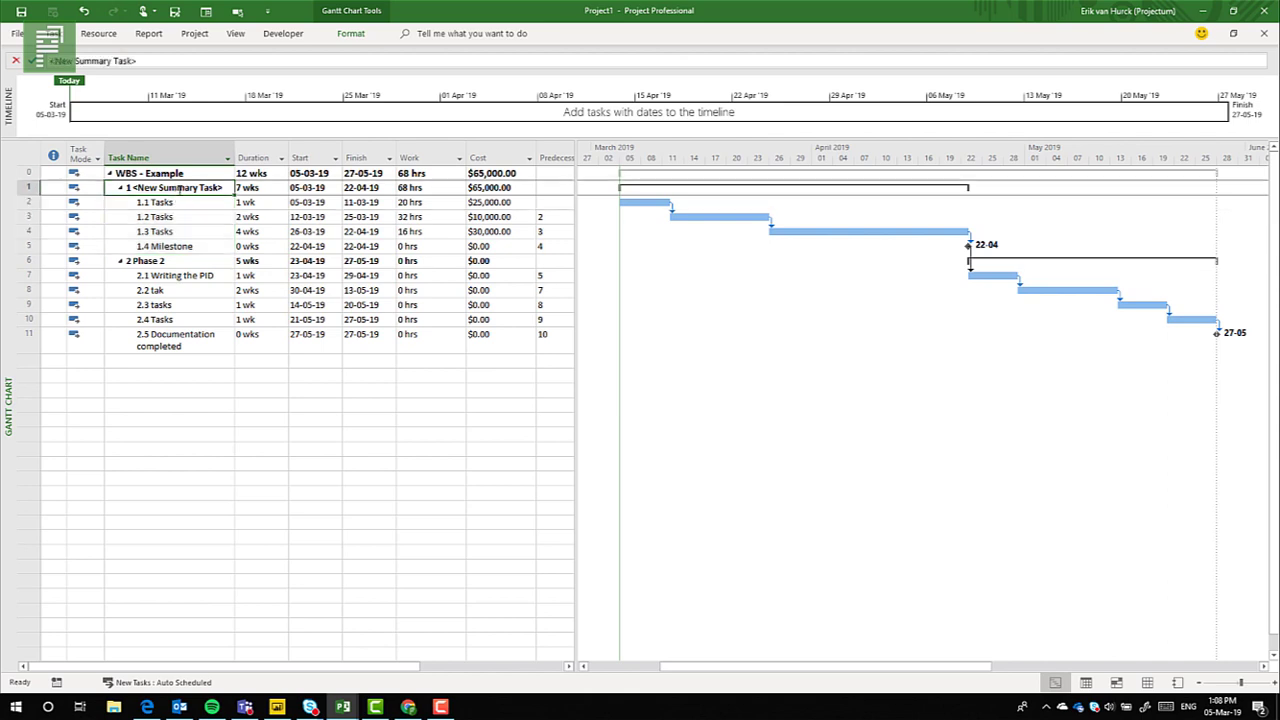
text(Ph)
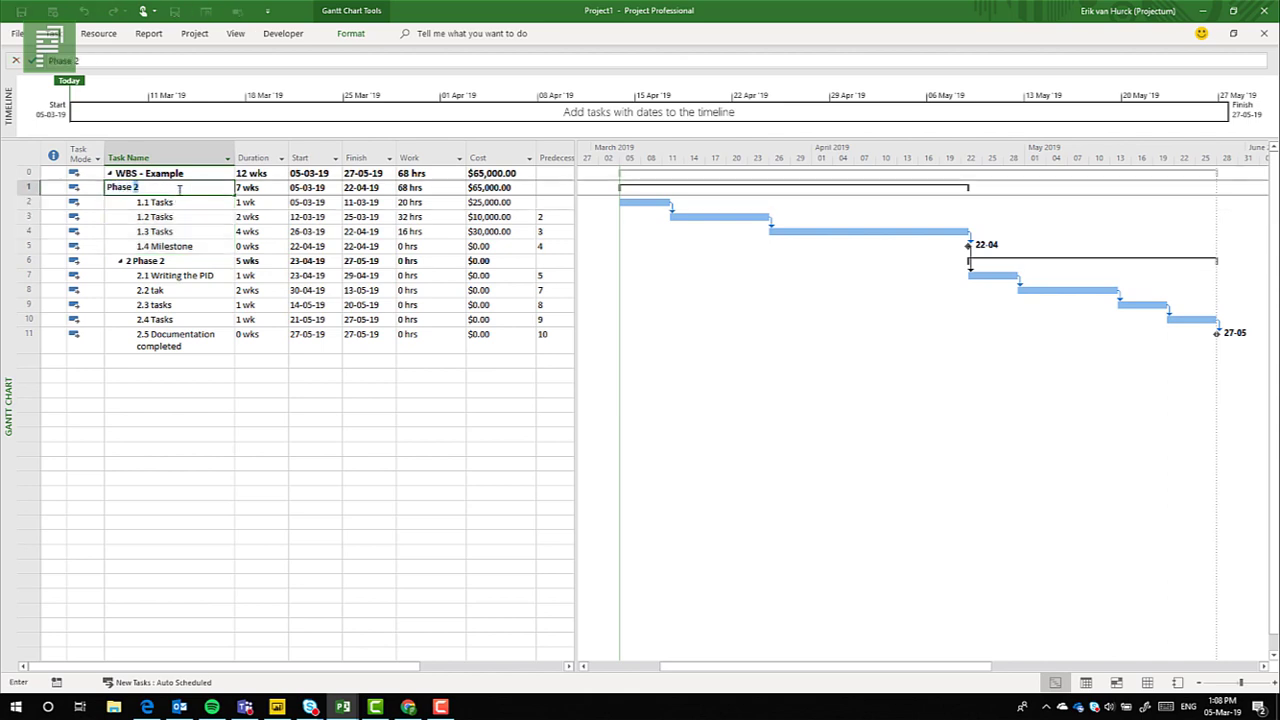
text(ase 1)
key(Return)
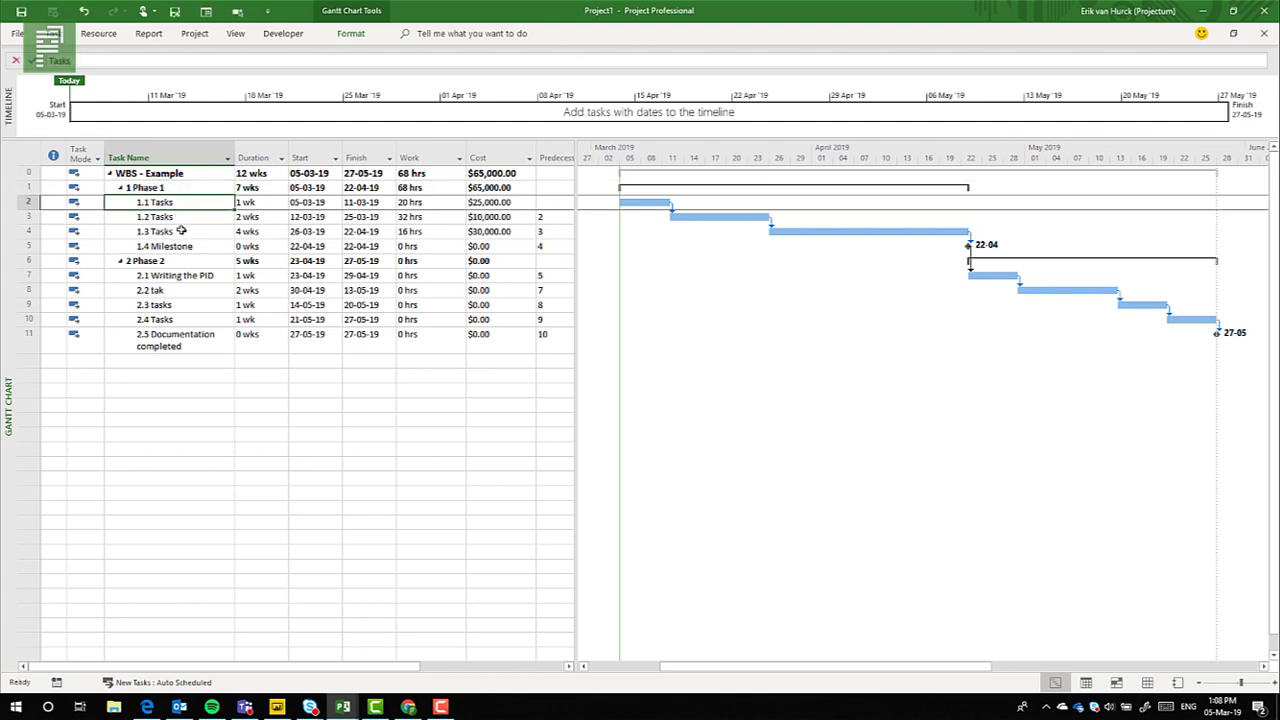
click(185, 246)
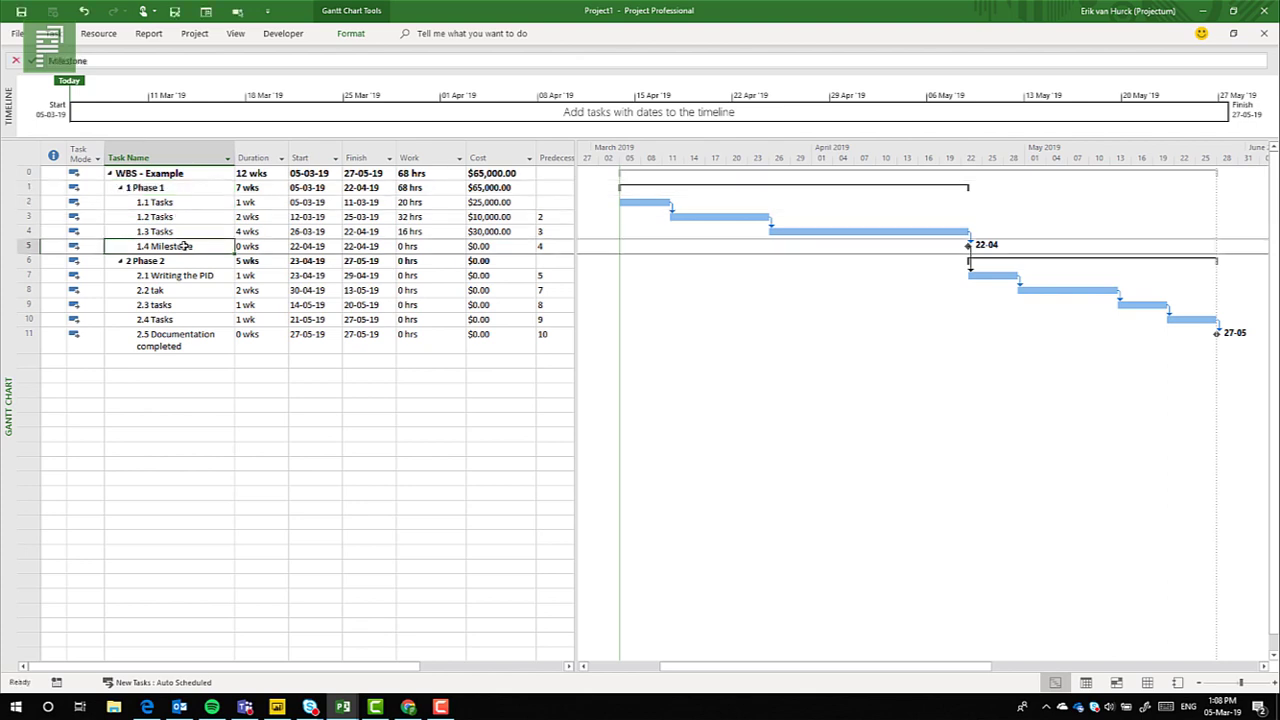
Step: Rename the milestone at the end of Phase 1 to "Phase 1 completed"
text(Phase)
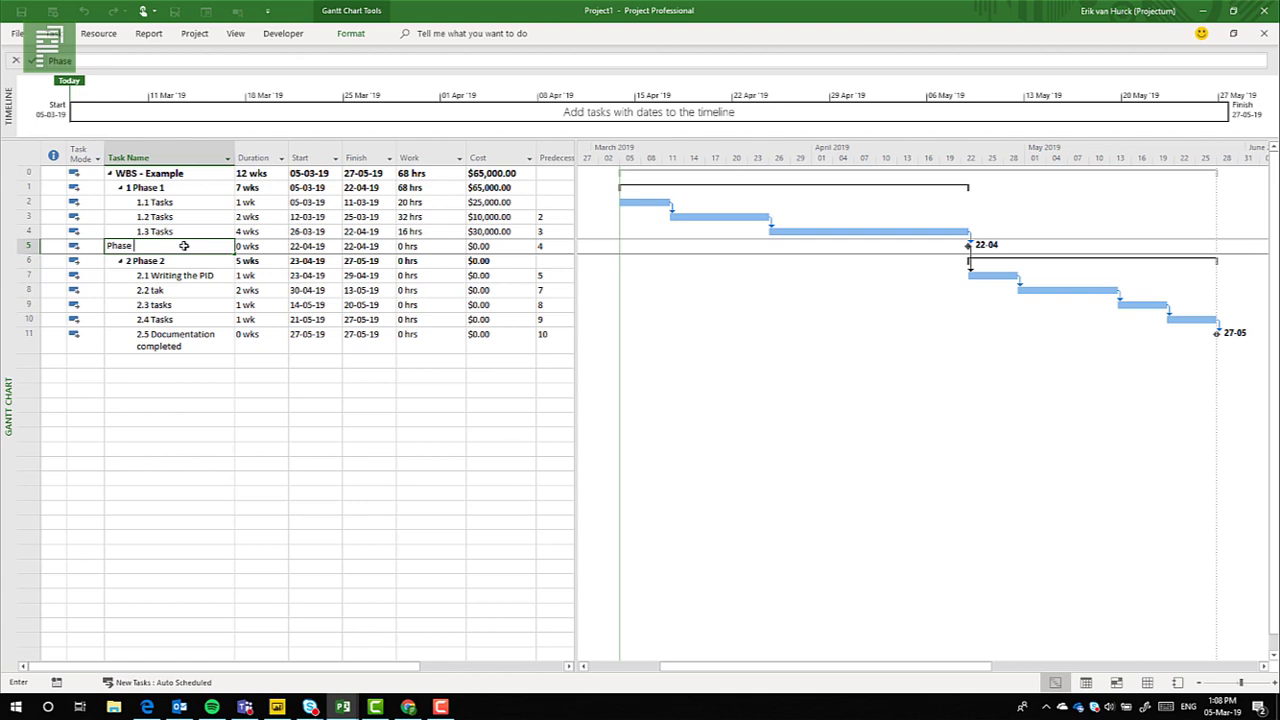
text( 1 completed)
key(Return)
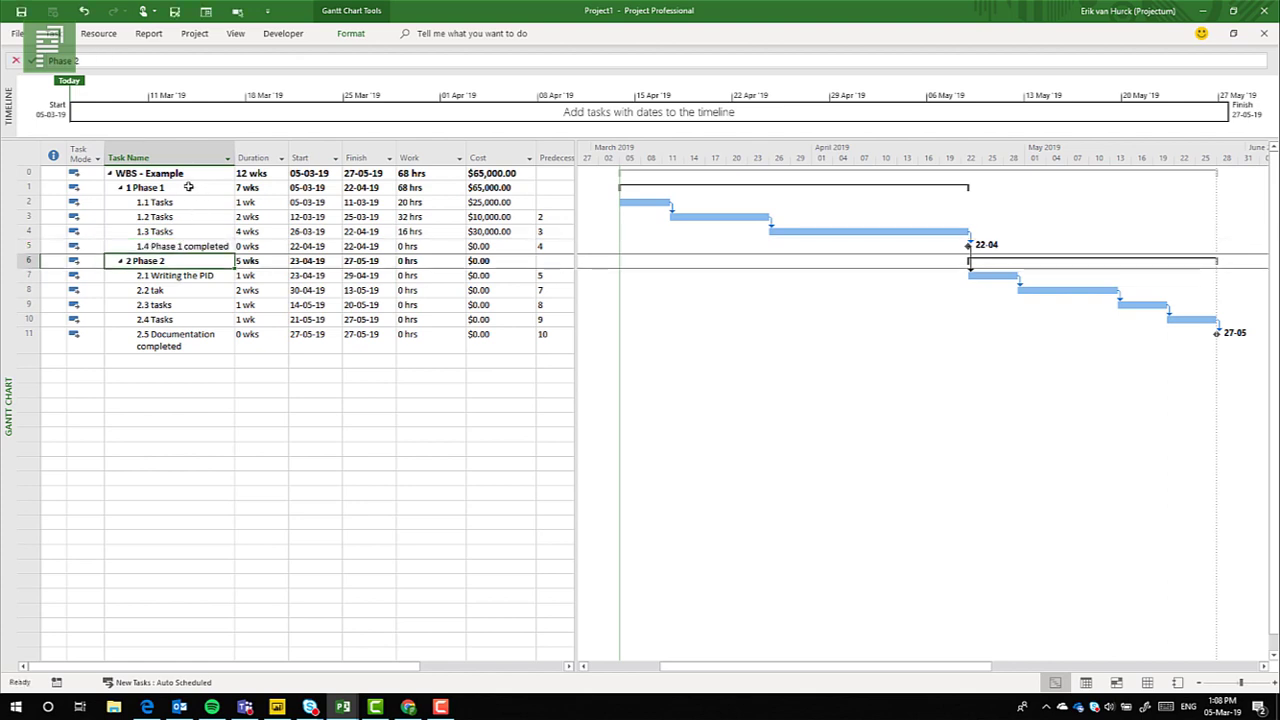
Step: Collapse Phase 1 and Phase 2 and limit the task outline to Level 1
click(120, 187)
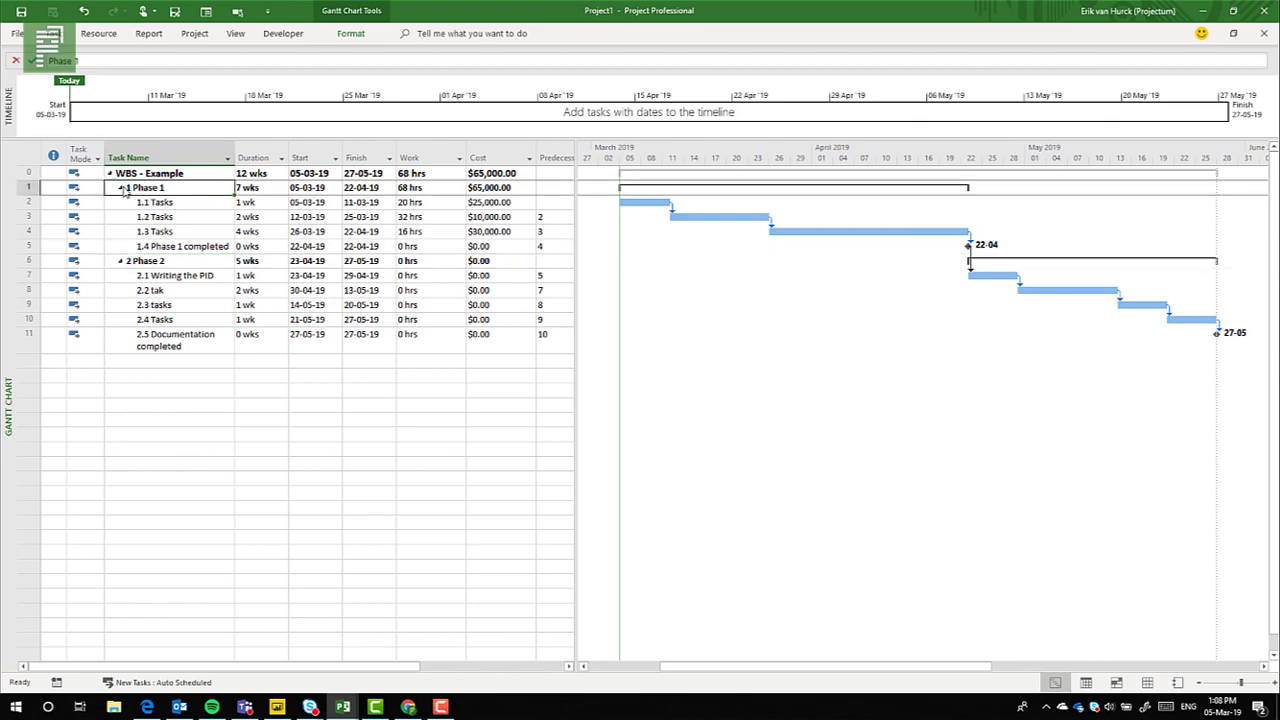
click(120, 202)
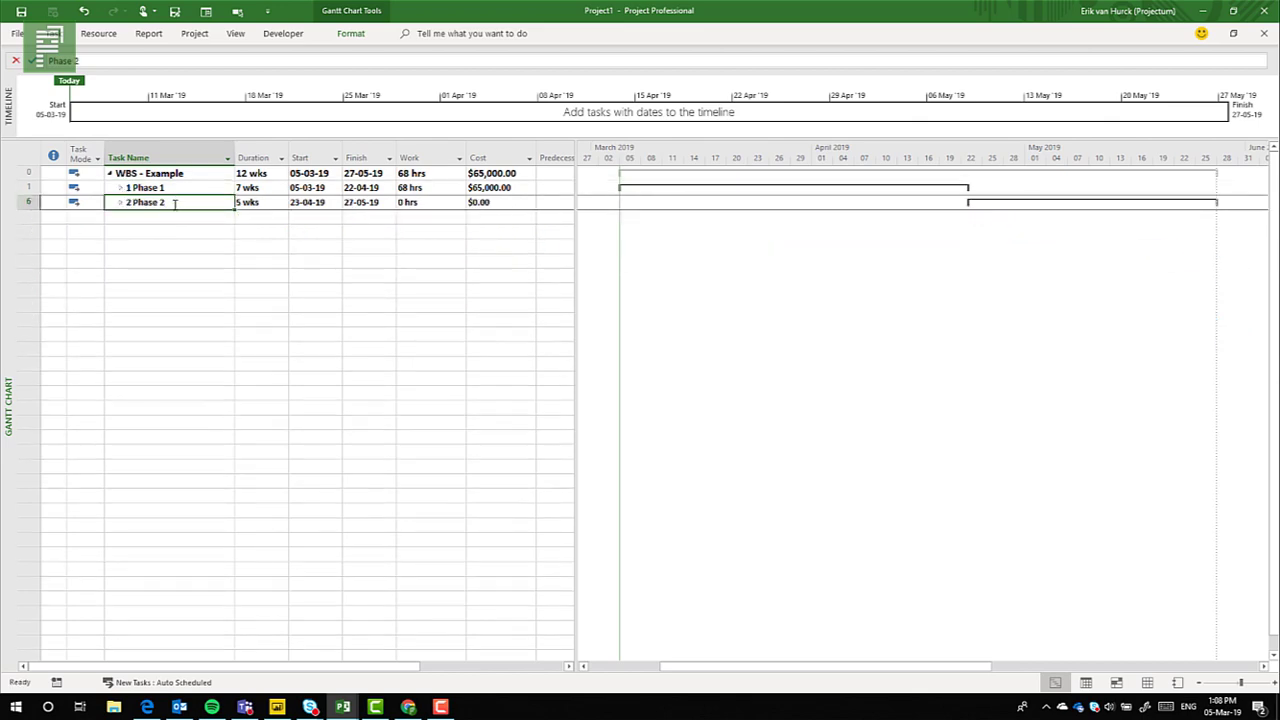
drag(165, 173, 162, 202)
right_click(162, 202)
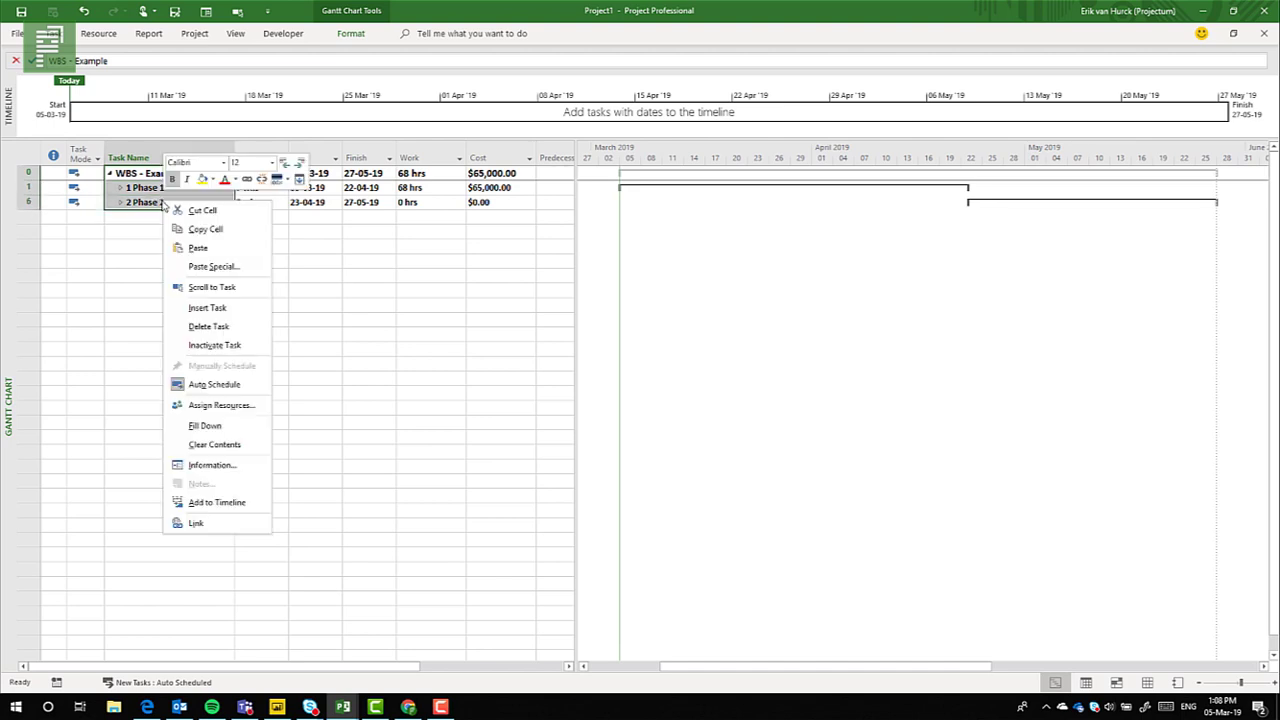
key(Escape)
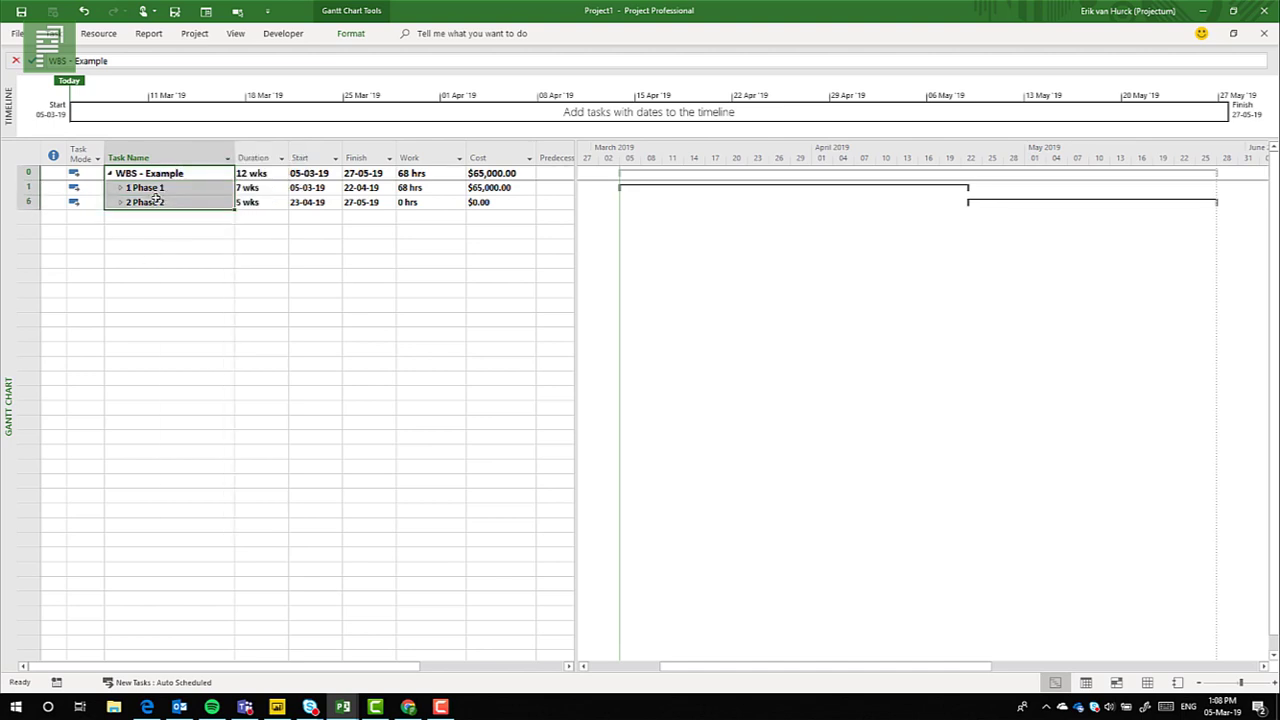
click(237, 40)
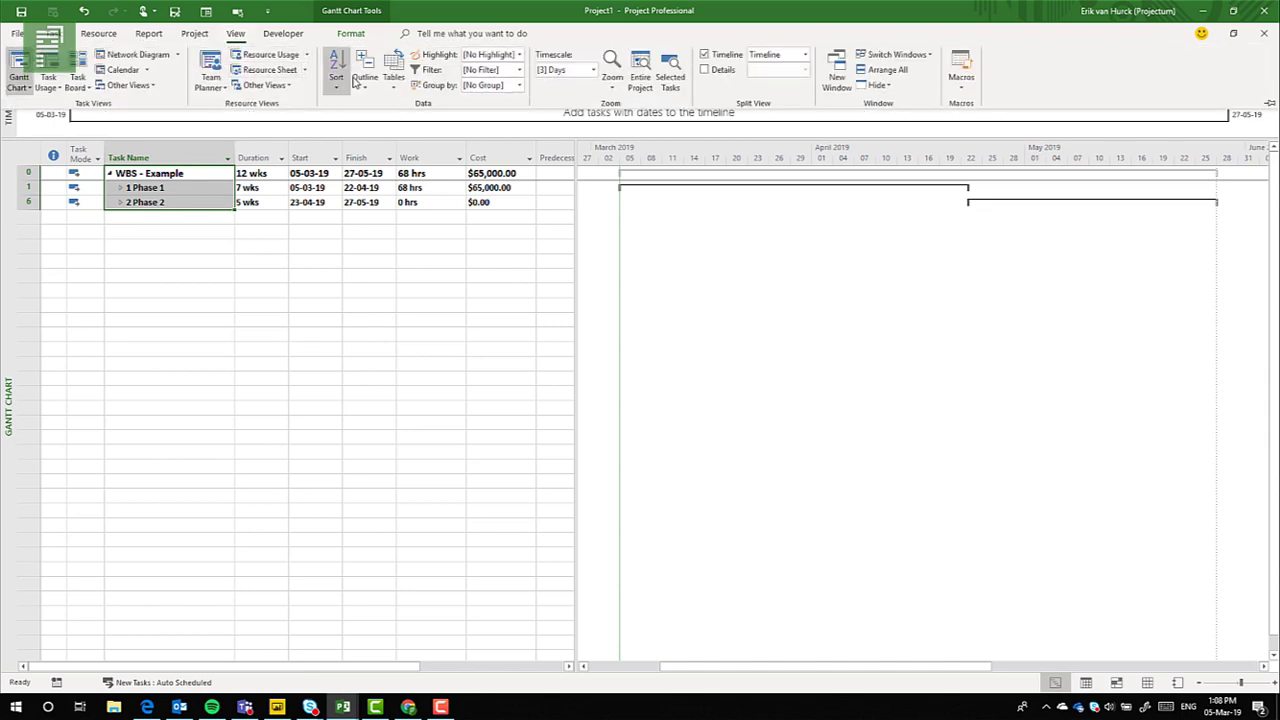
click(362, 83)
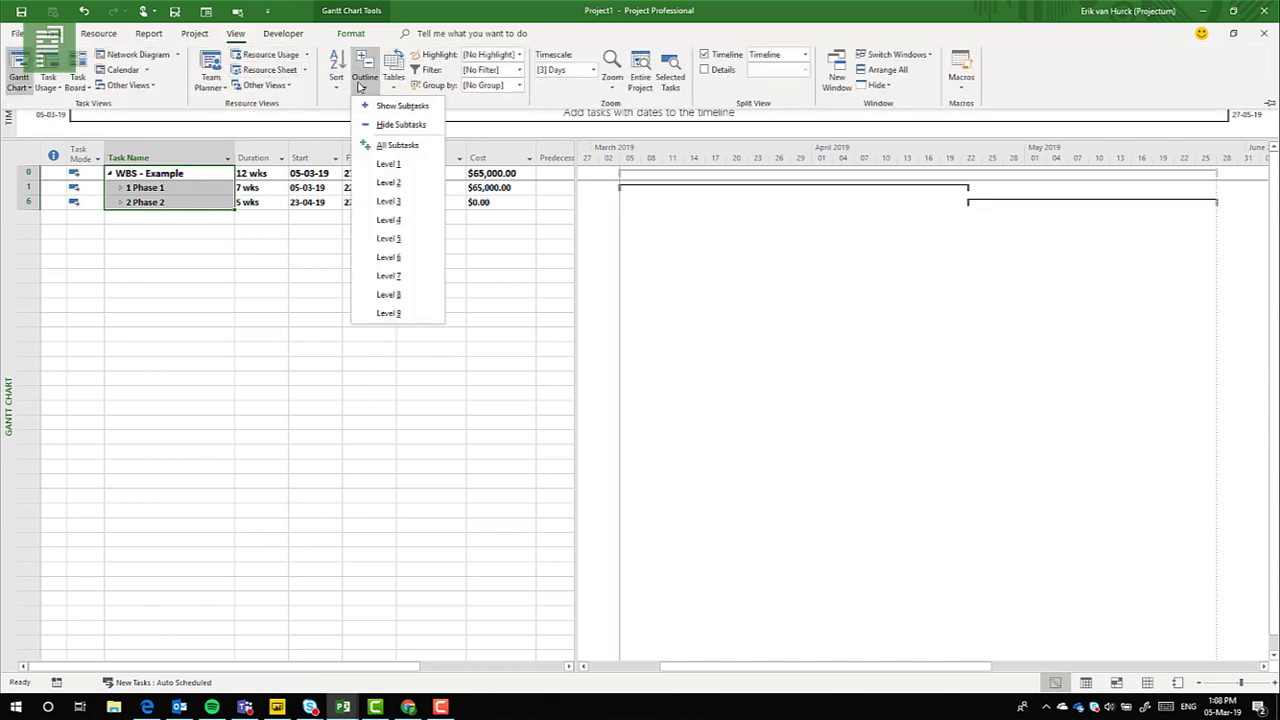
click(407, 165)
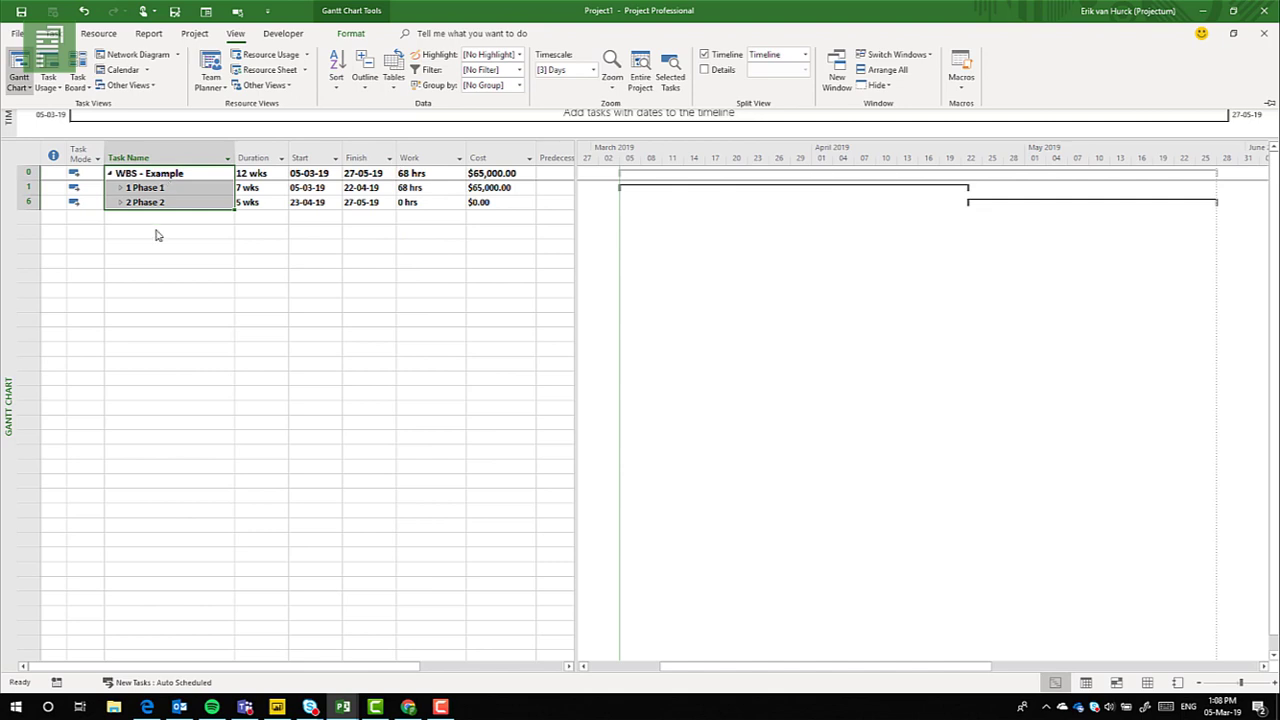
Step: Add the WBS - Example summary and both phases to the timeline, and make the timeline area taller
right_click(157, 174)
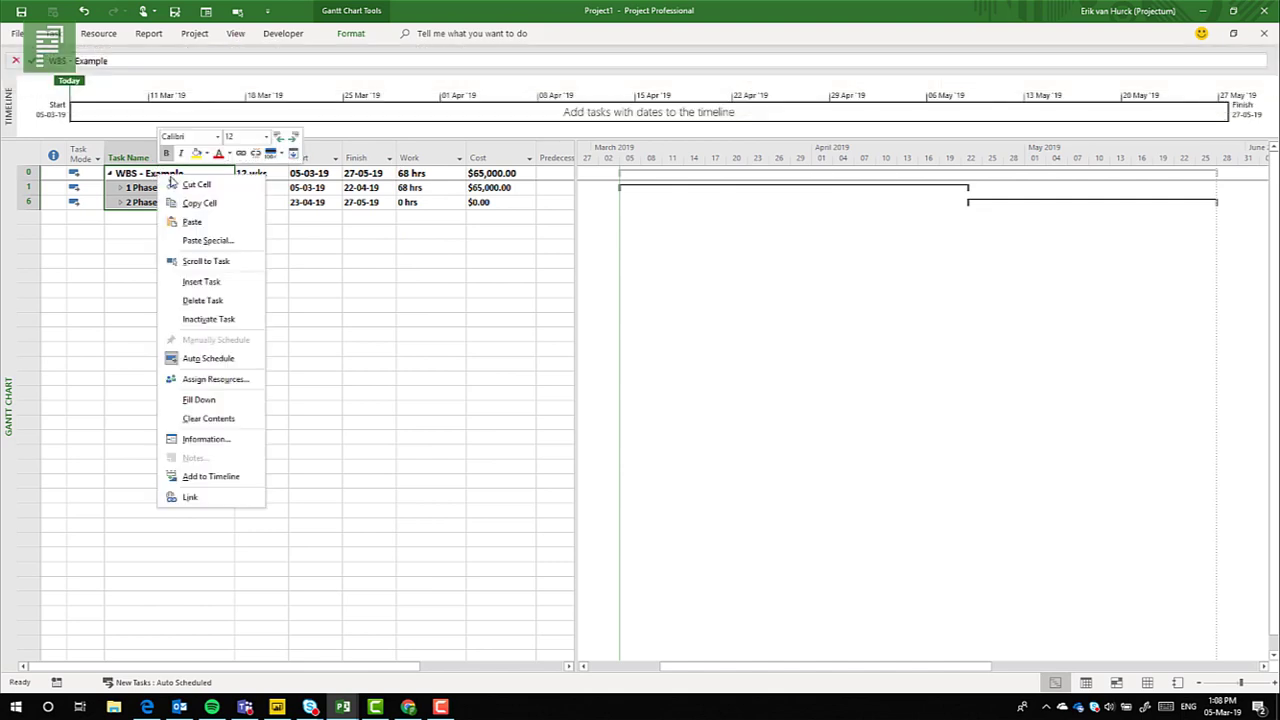
click(211, 476)
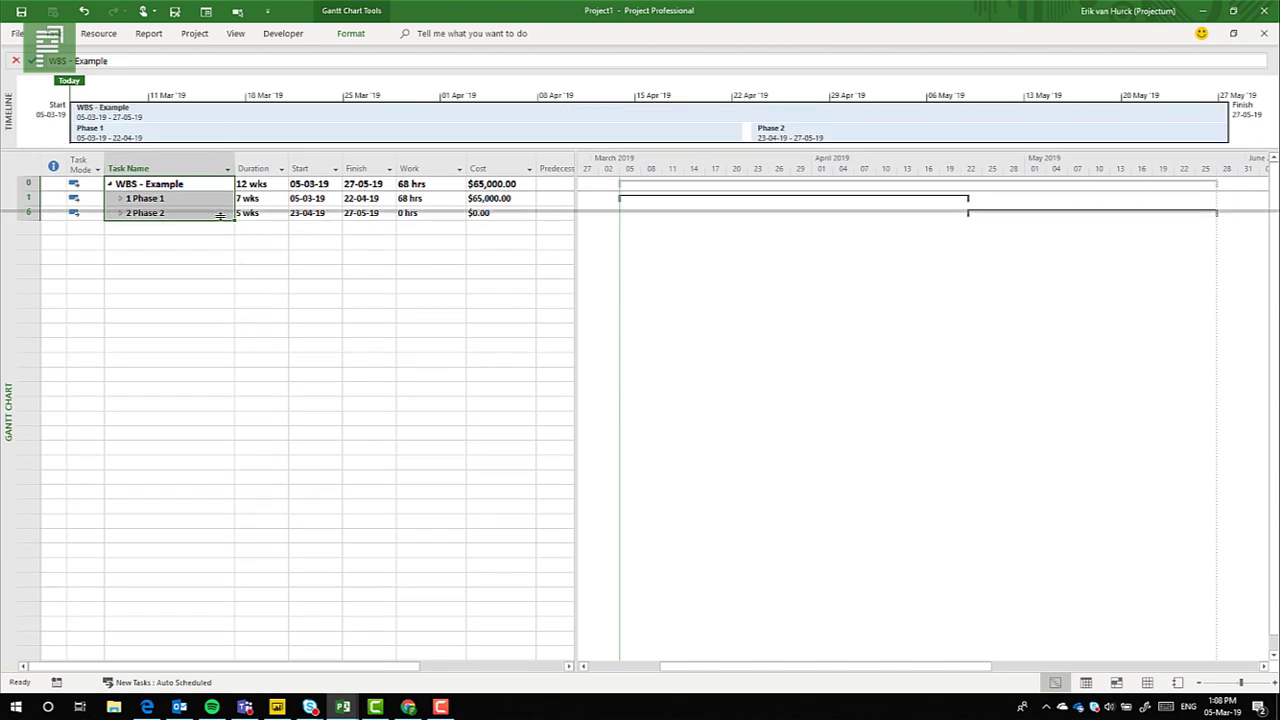
drag(219, 215, 219, 214)
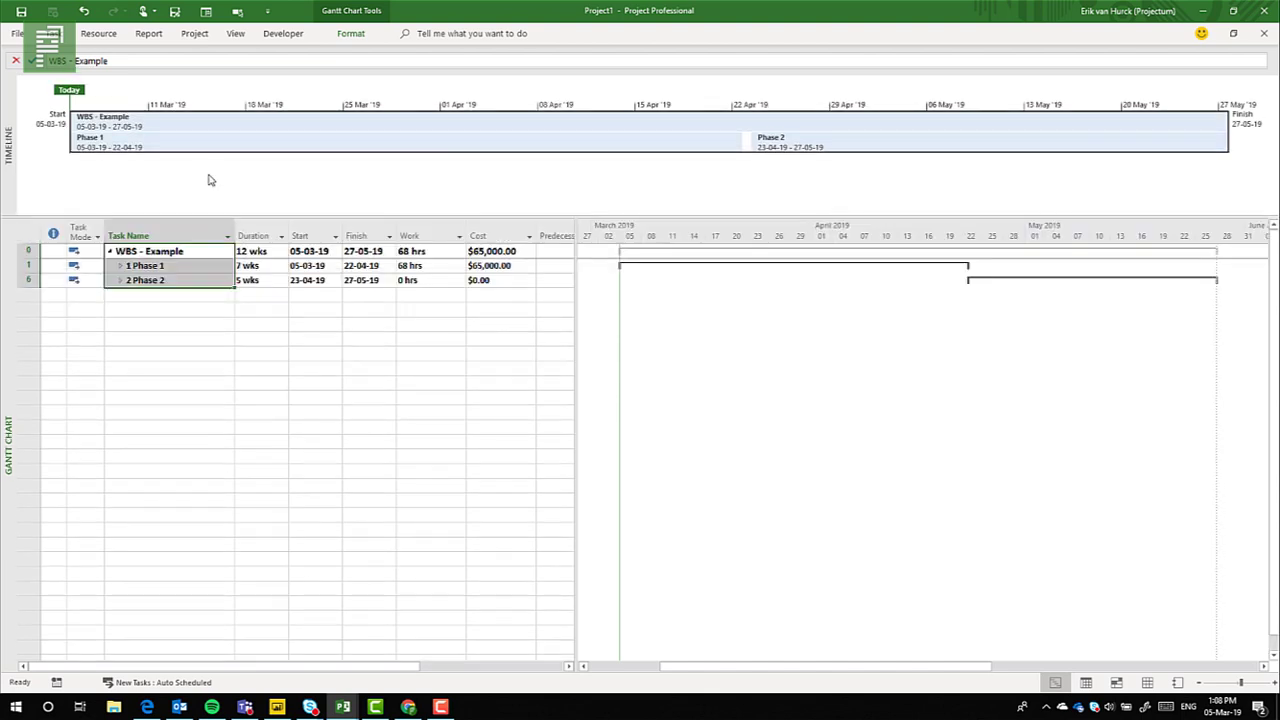
Step: Move the WBS - Example bar out of the timeline so it becomes a callout above it
click(558, 128)
key(Delete)
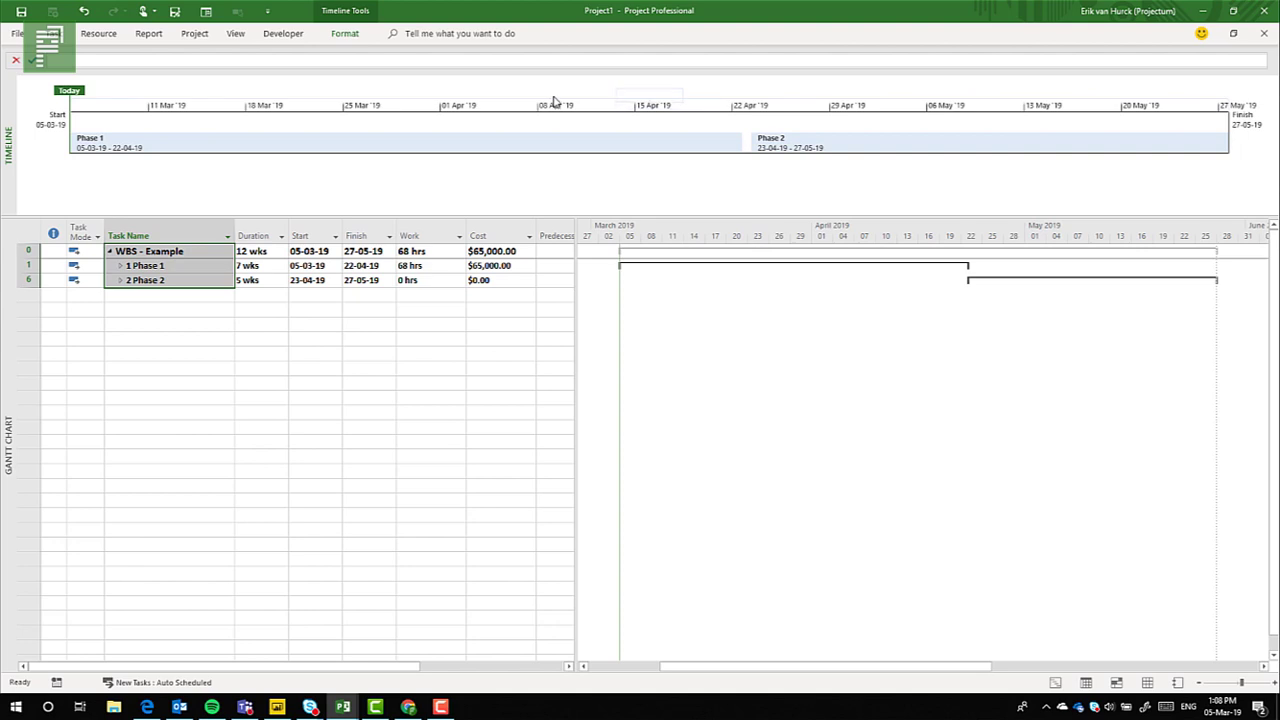
drag(554, 99, 558, 96)
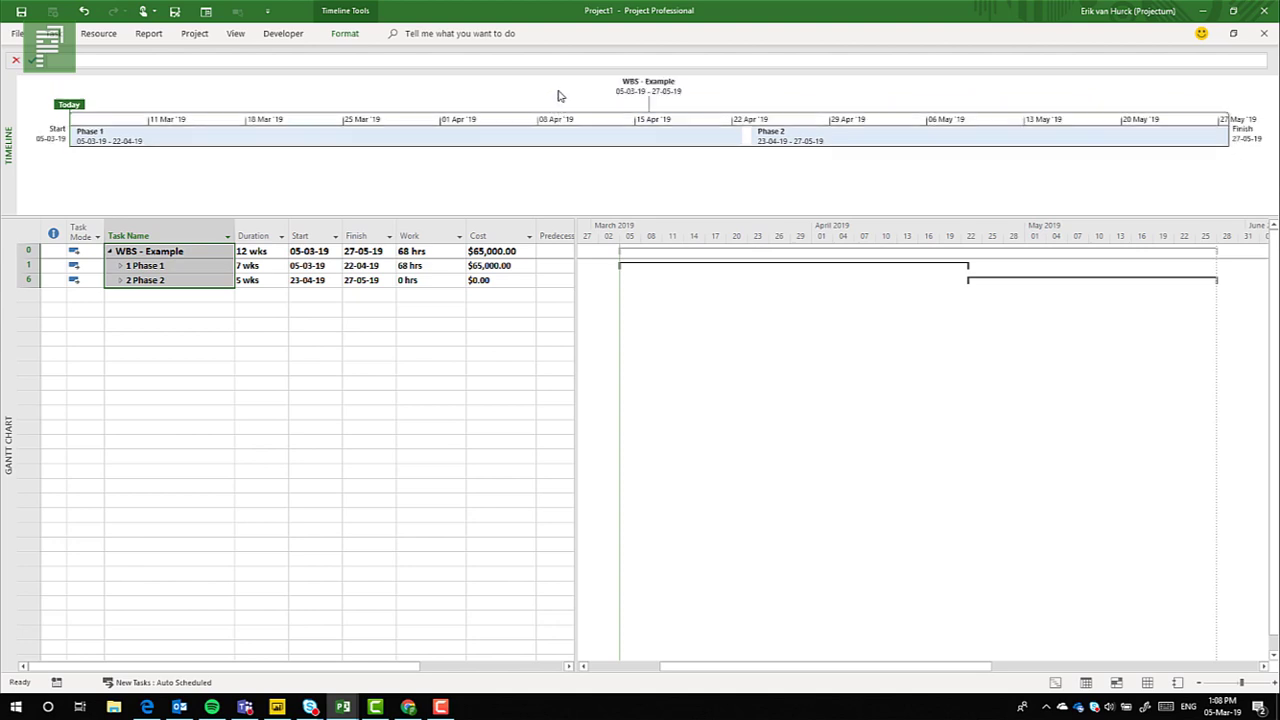
Step: Format the Phase 1 timeline bar with a blue fill and white text
mouse_move(466, 147)
right_click(358, 142)
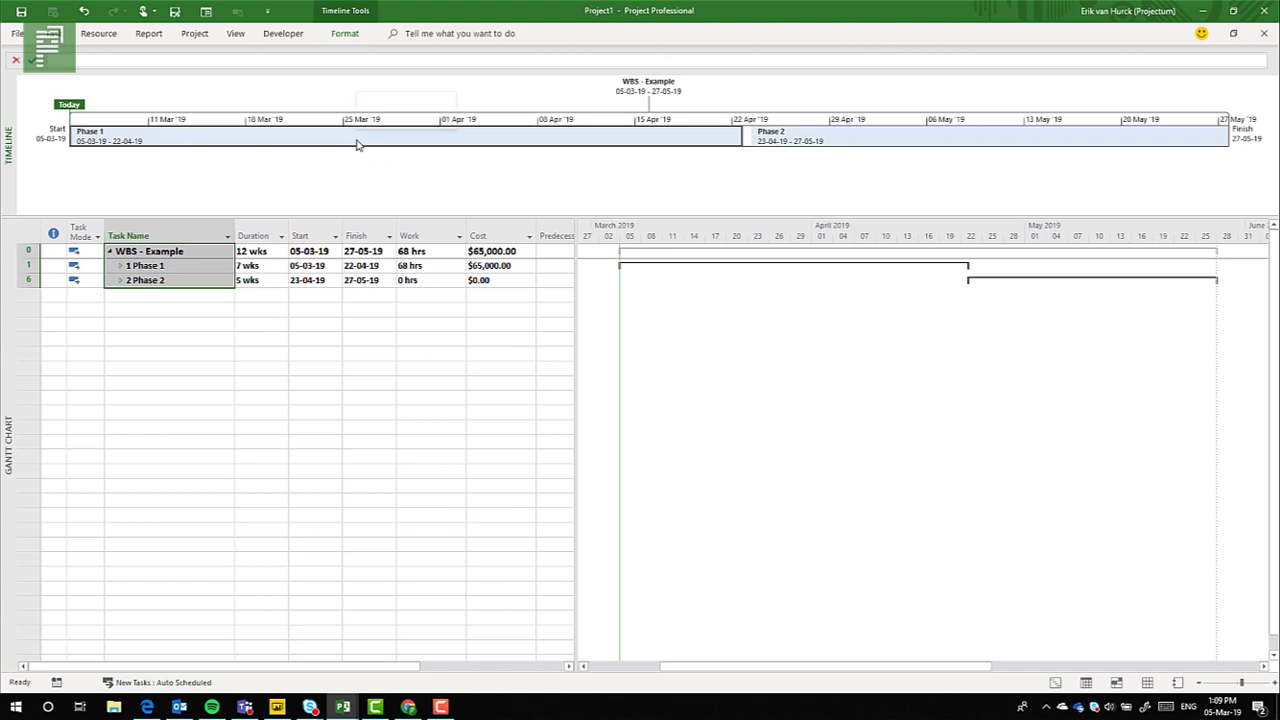
click(405, 119)
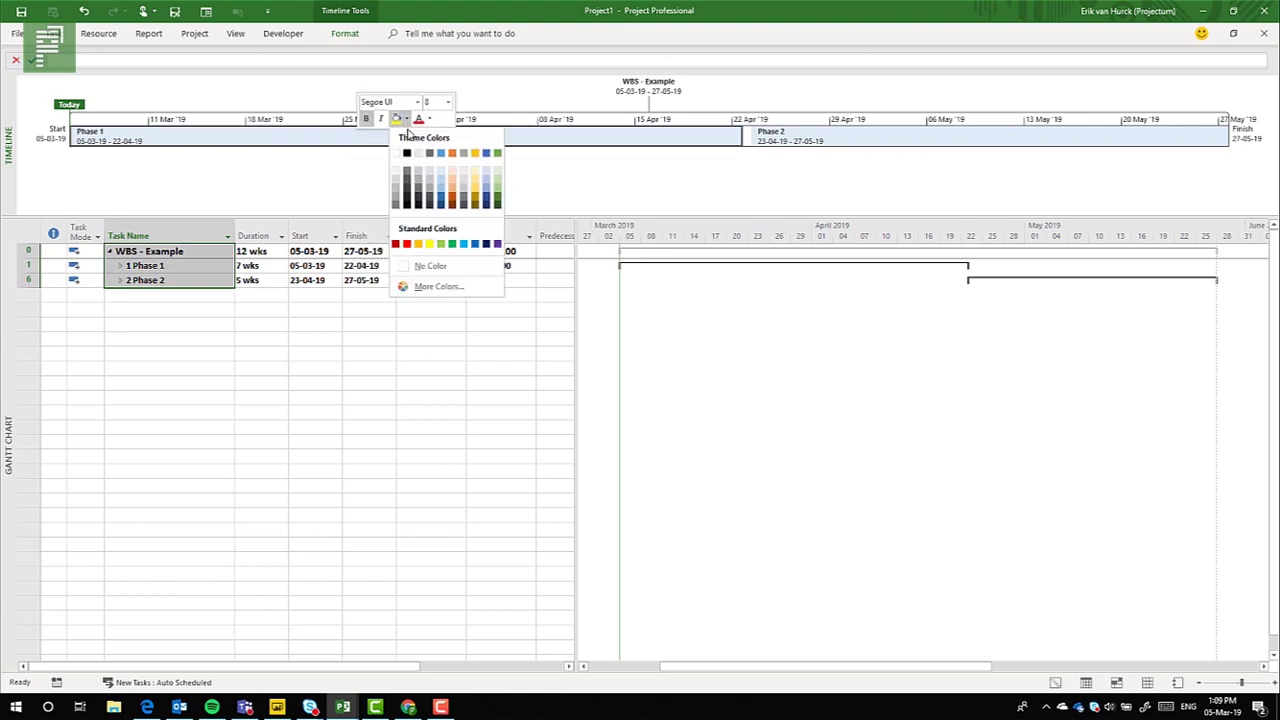
click(441, 153)
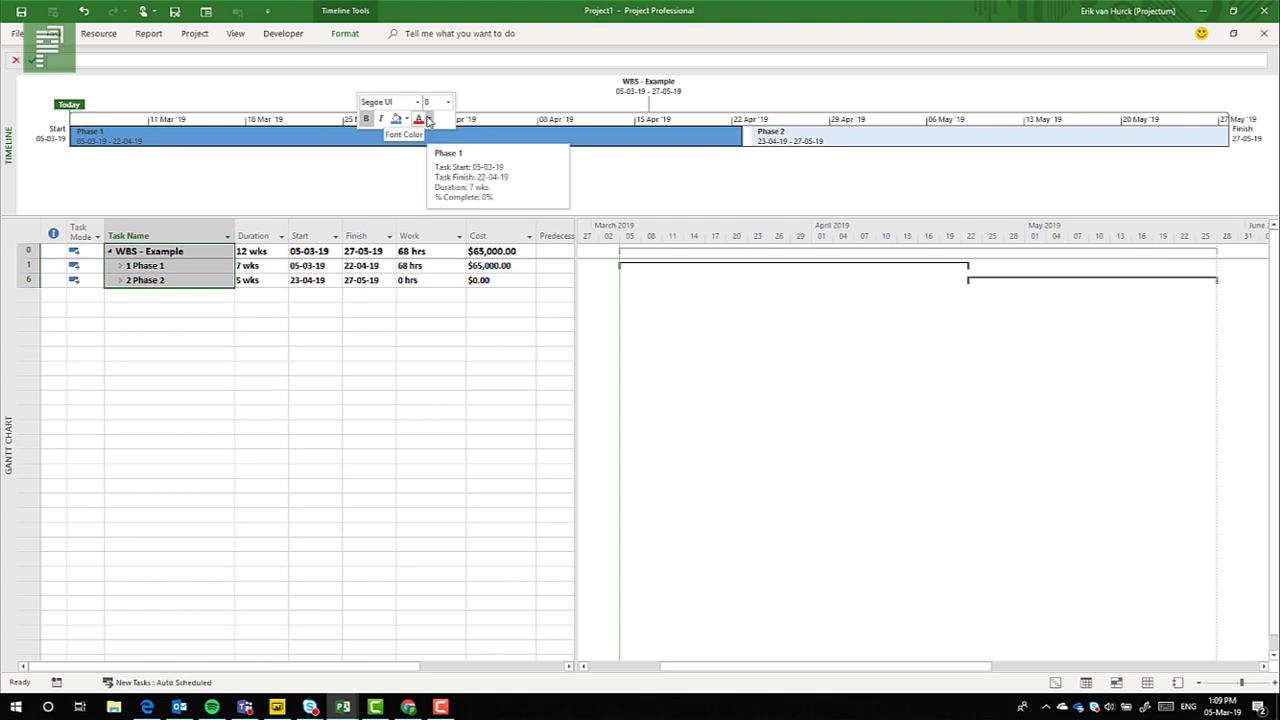
click(429, 119)
click(421, 174)
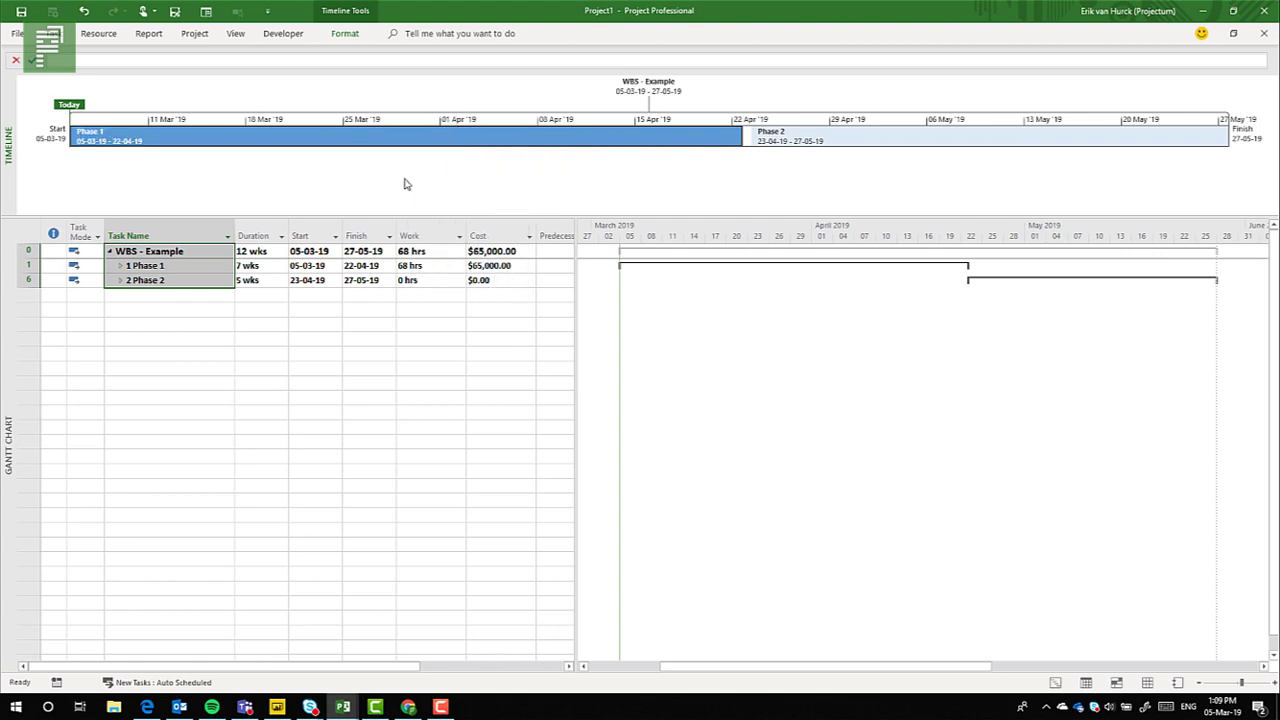
Step: Expand Phase 2 and add its "Documentation completed" milestone to the timeline
click(209, 265)
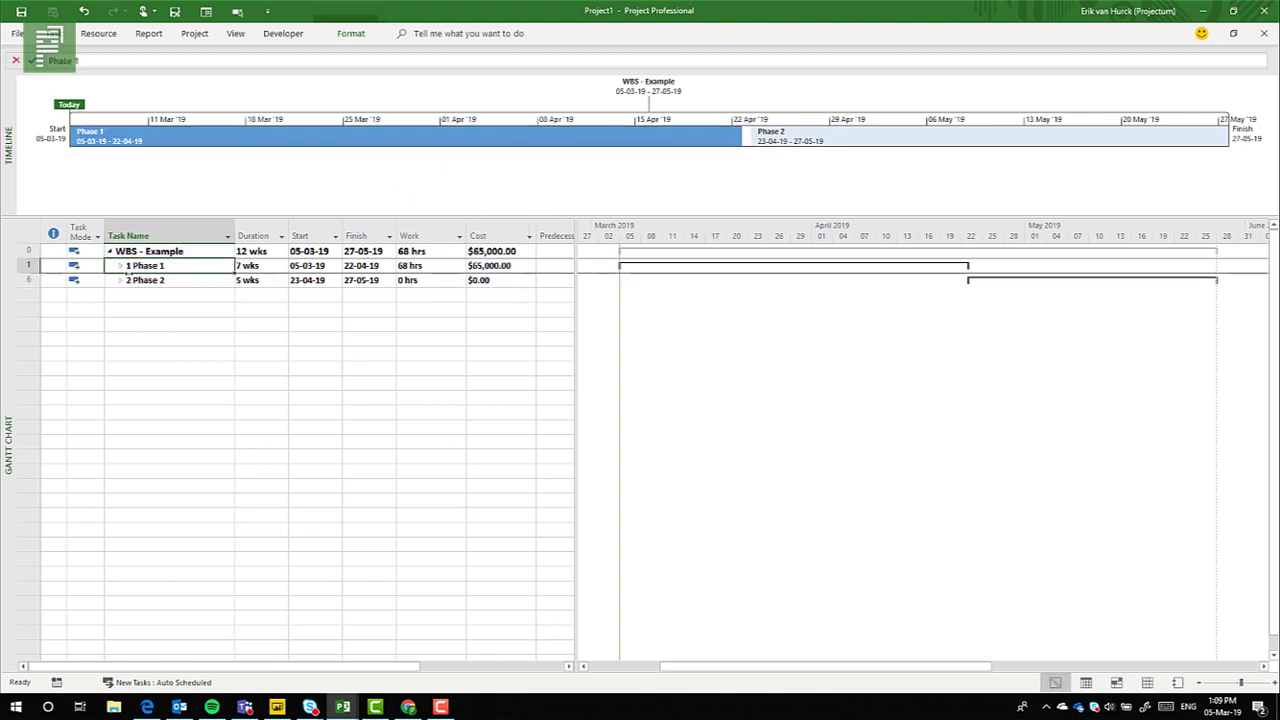
click(121, 281)
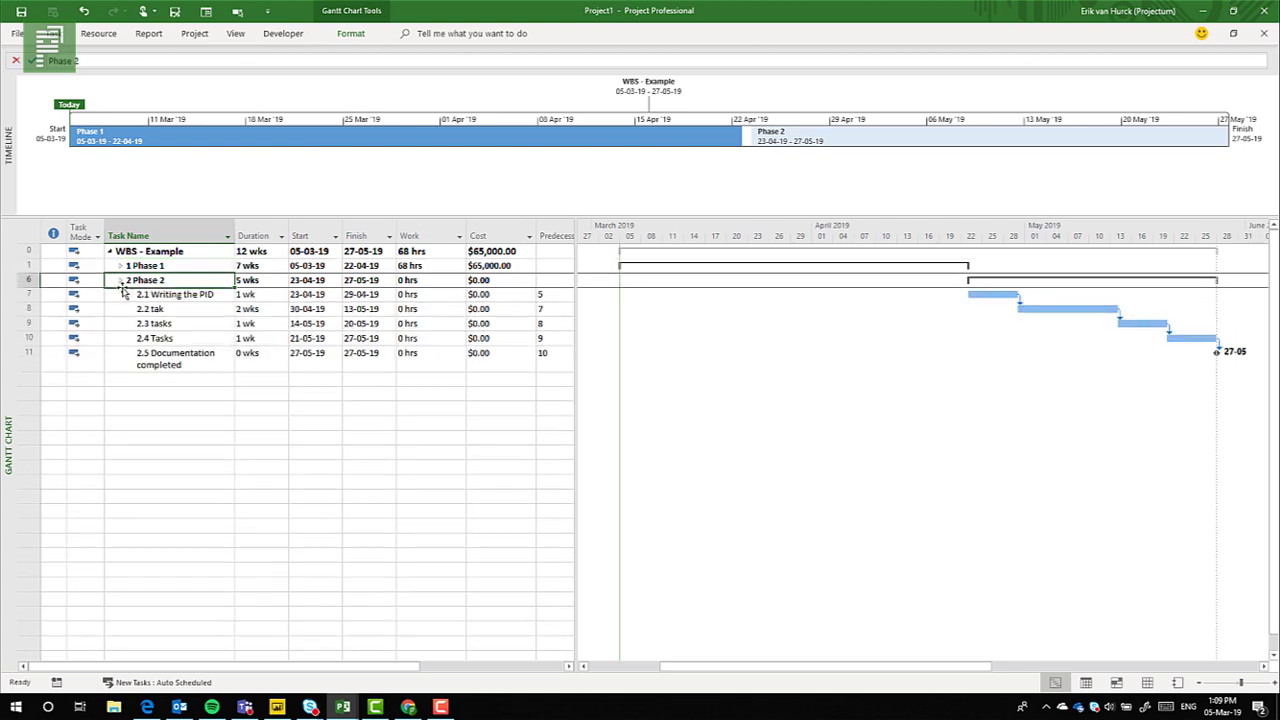
click(157, 360)
right_click(180, 366)
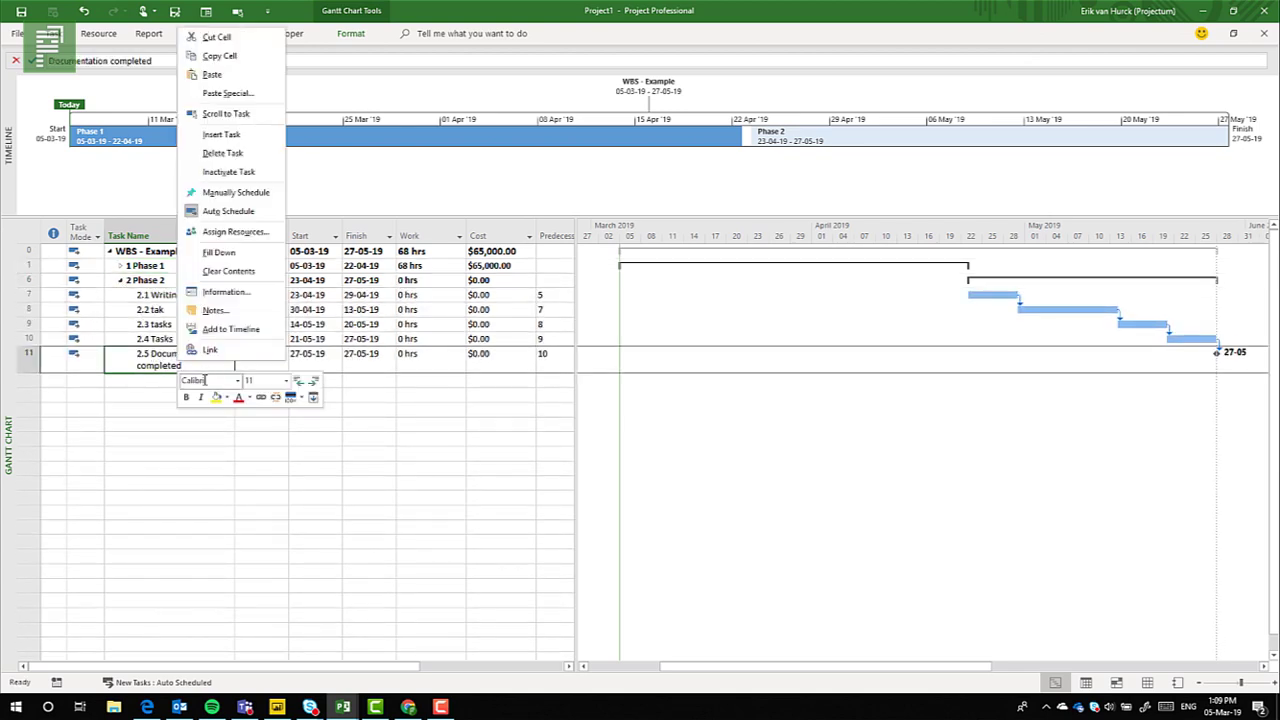
click(225, 329)
Step: Make the timeline area slightly taller and shift the "Documentation completed" callout inward from the project finish
drag(900, 217, 900, 224)
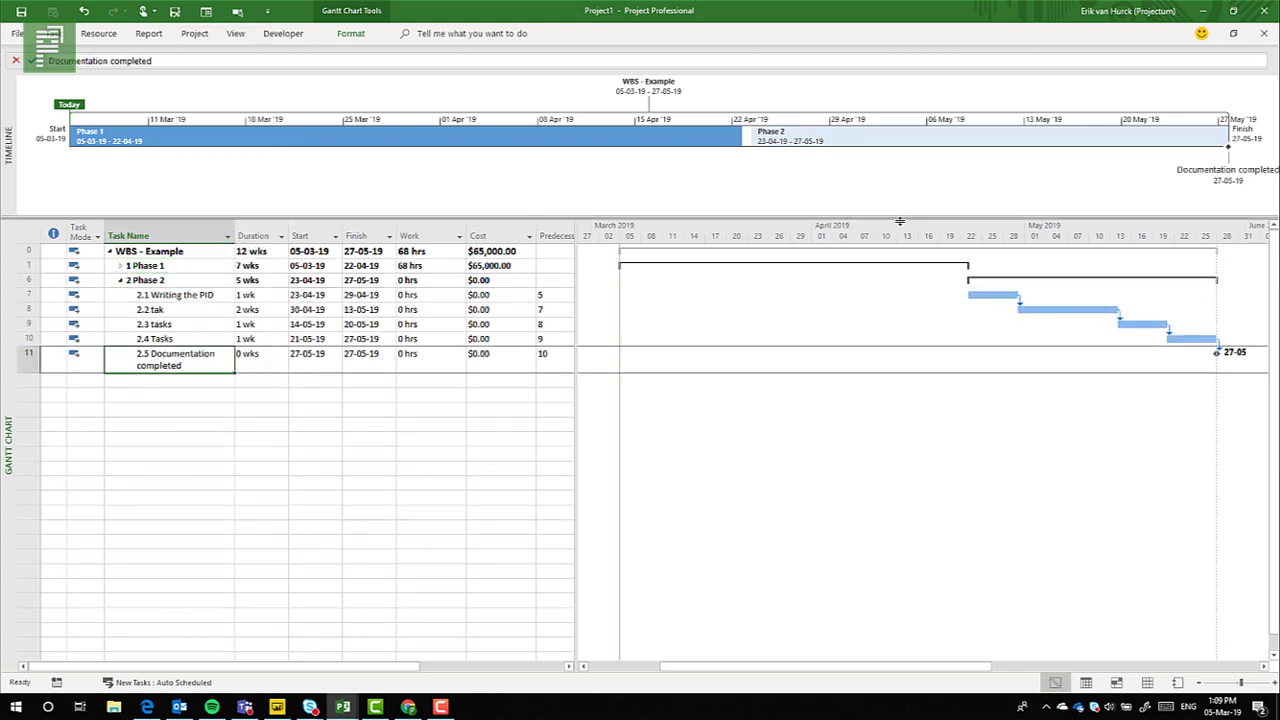
click(1216, 180)
drag(1216, 180, 1163, 177)
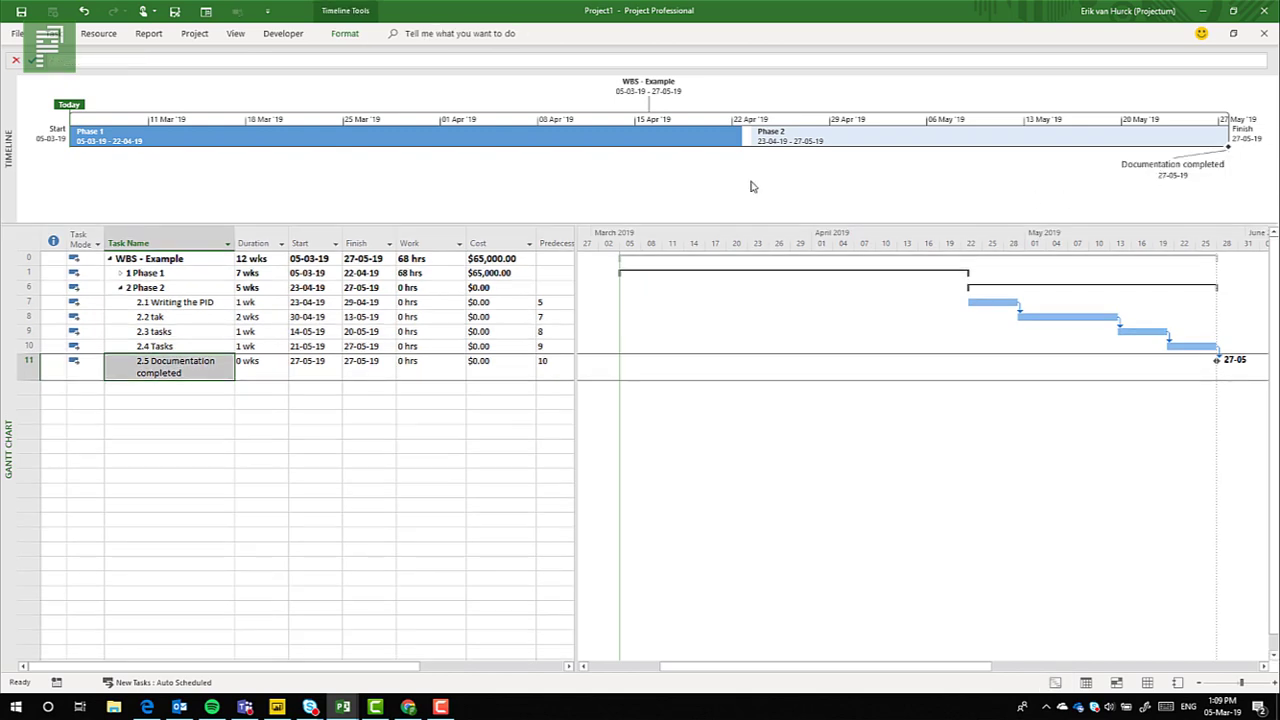